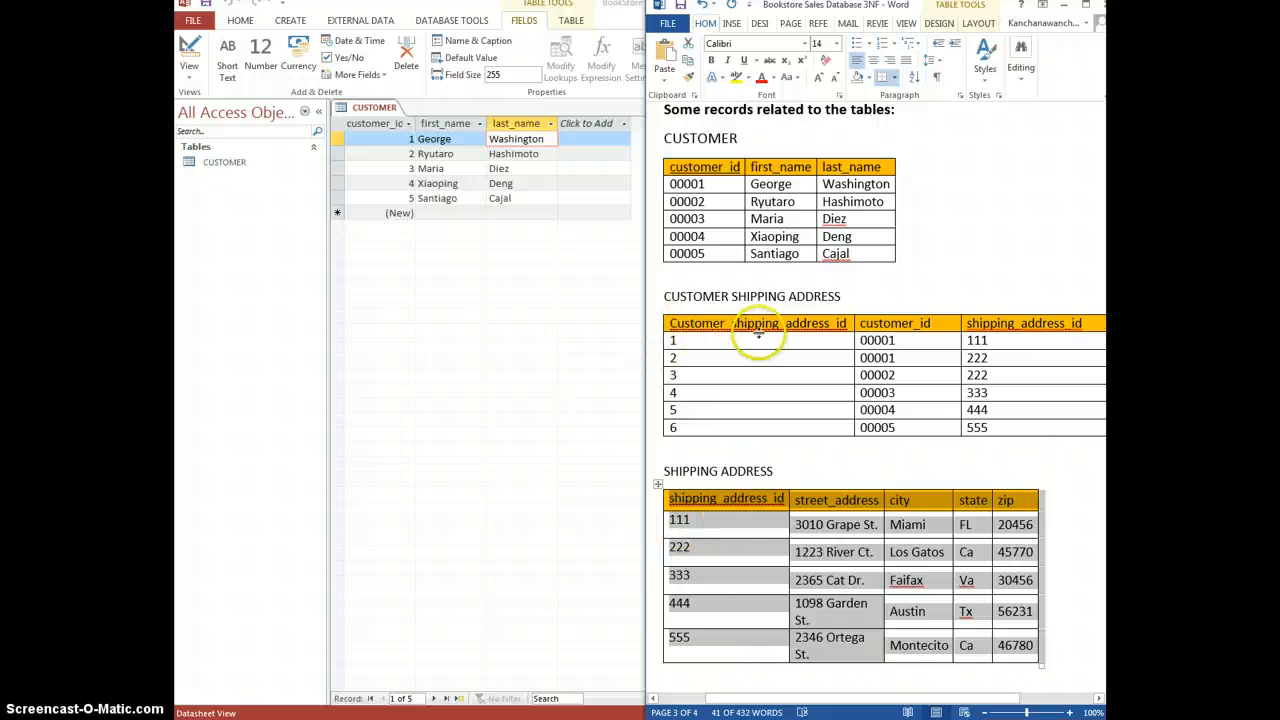
Step: Locate the ORDER sample data in the Word document, switch to Access and create a new blank table in the BookStore database
scroll(763, 463, "down", 6)
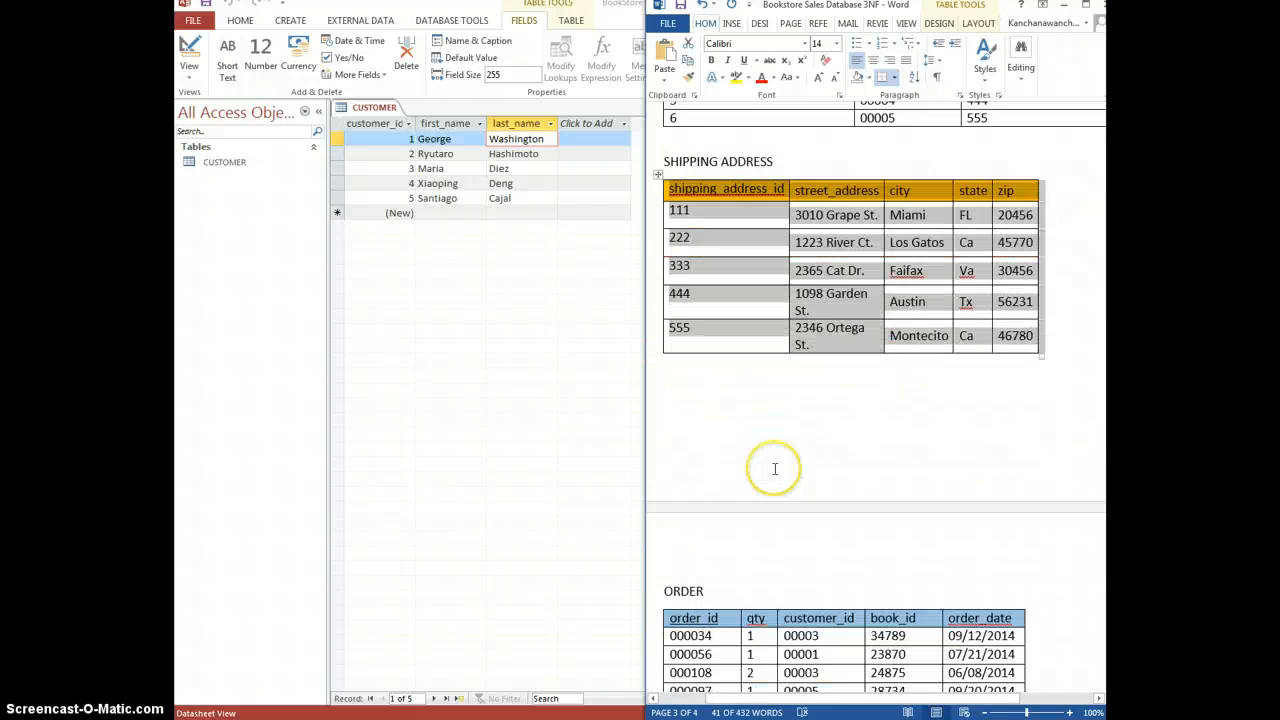
left_click(249, 300)
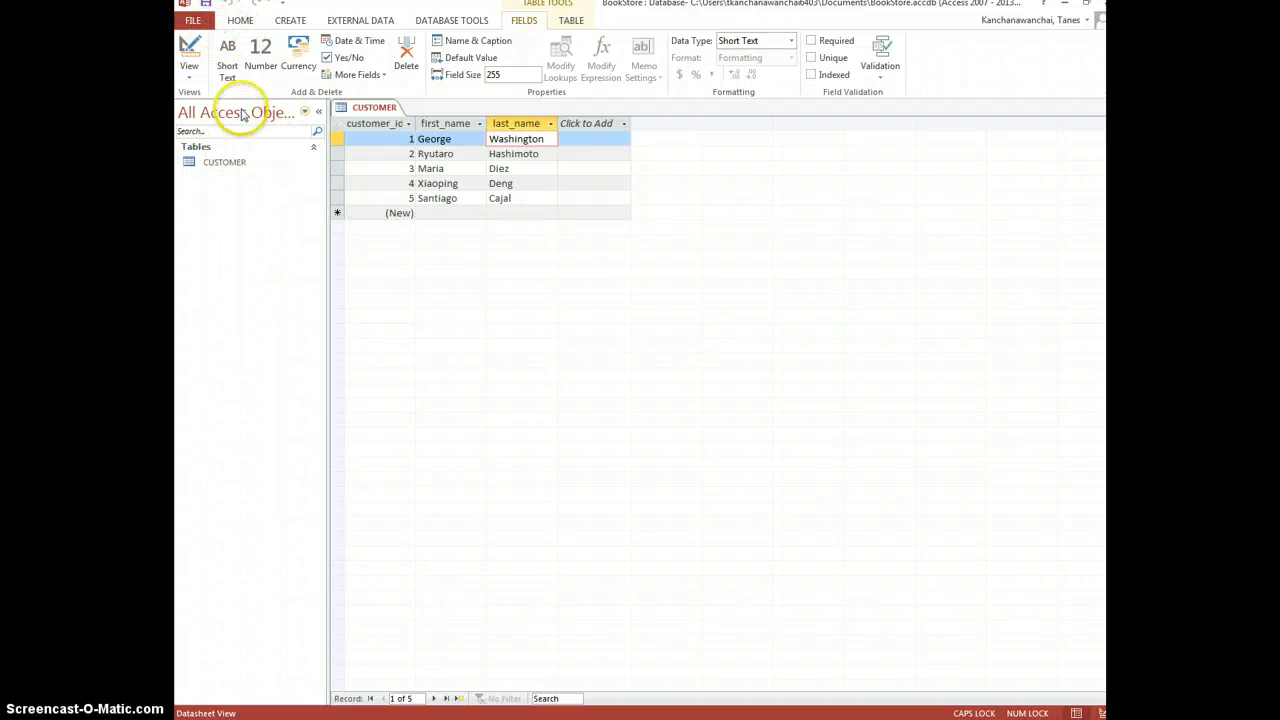
left_click(292, 21)
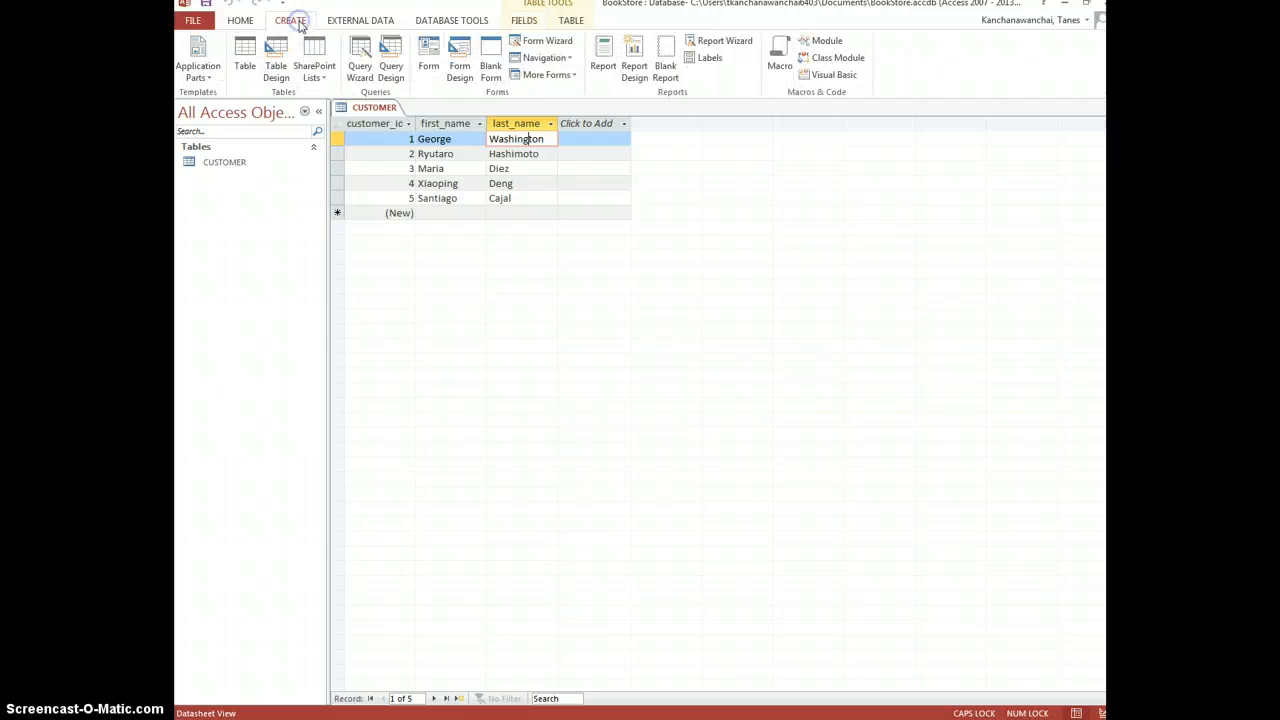
left_click(246, 52)
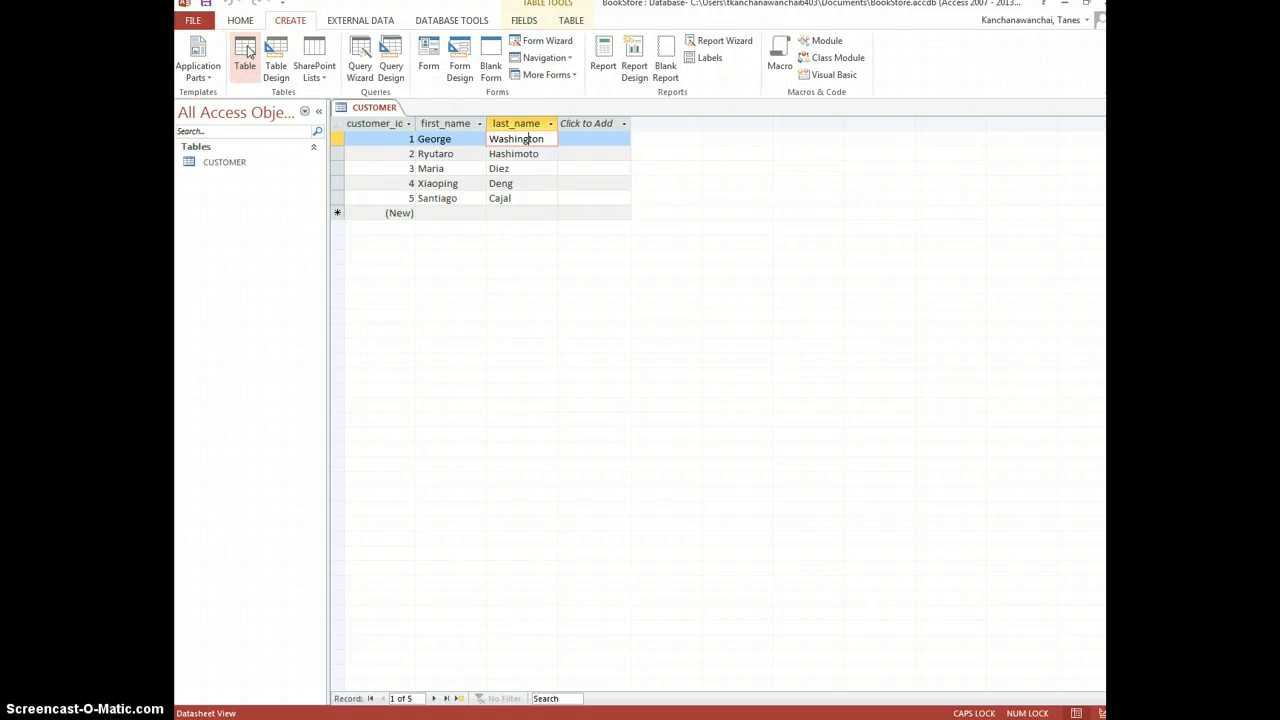
left_click(248, 52)
left_click(210, 190)
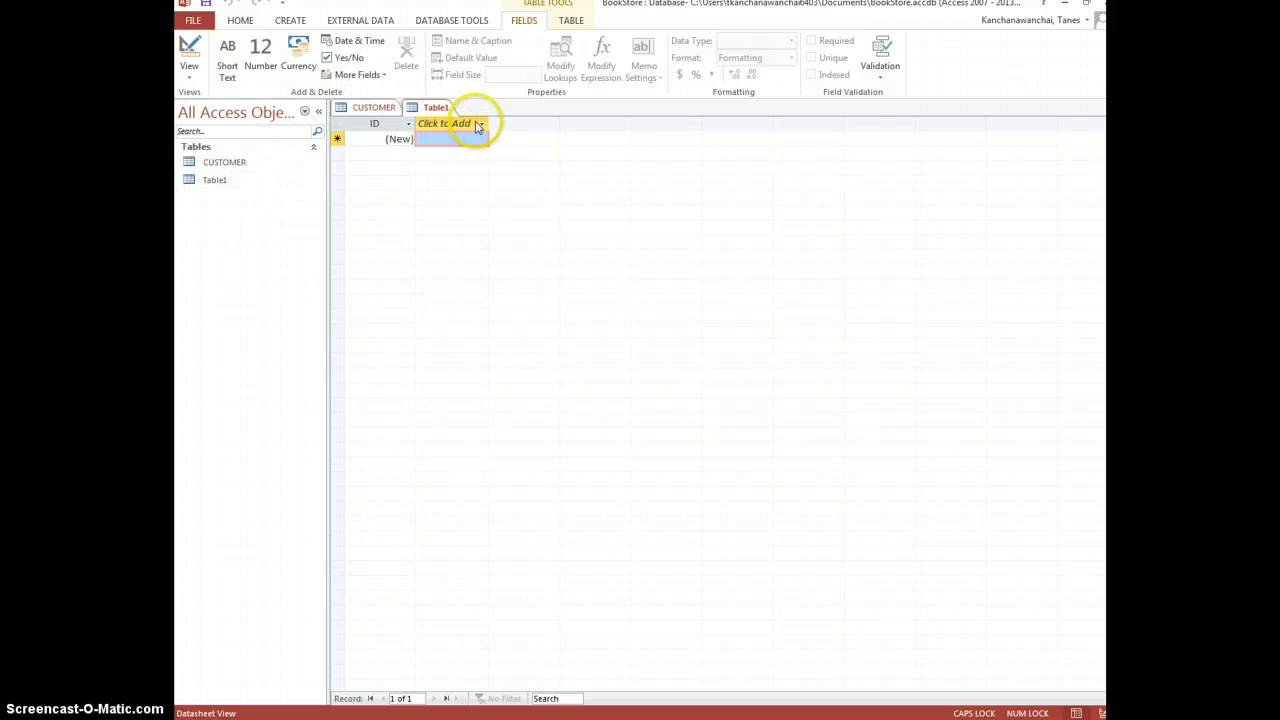
Step: Rename the new table's ID field as order_id, following the ORDER table in the Word document
key("alt+Tab")
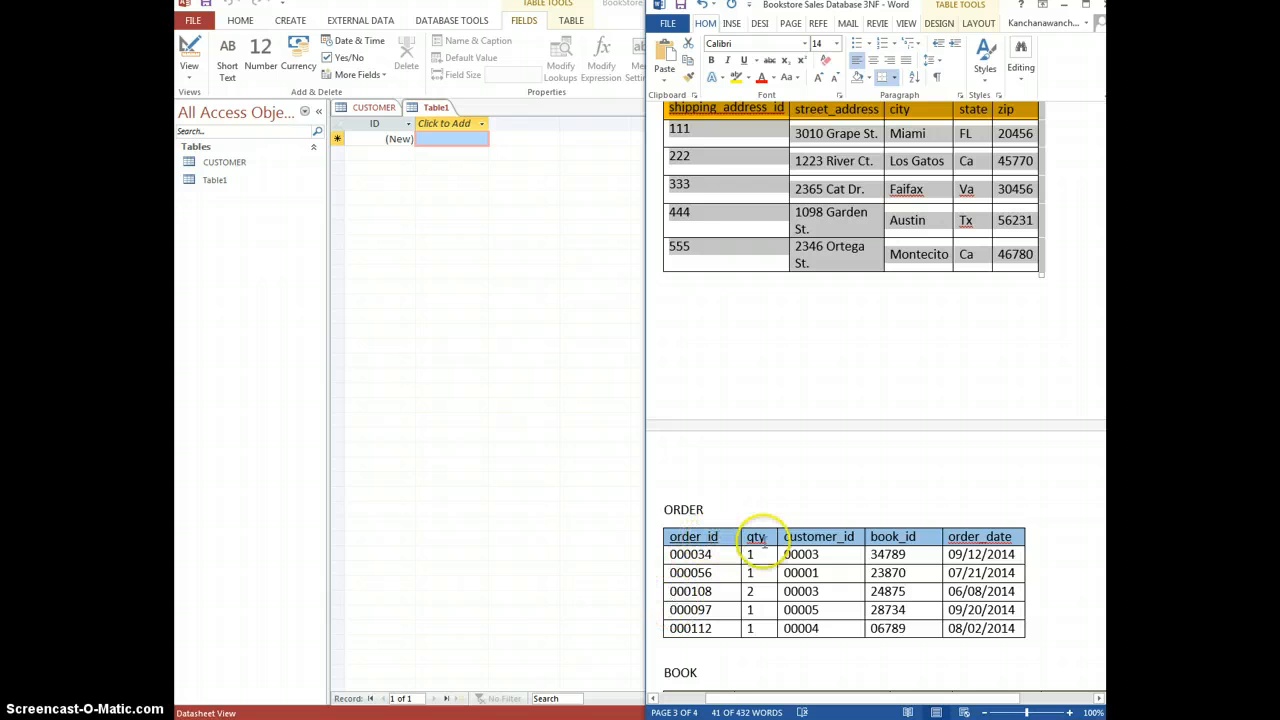
left_click(381, 126)
double_click(381, 124)
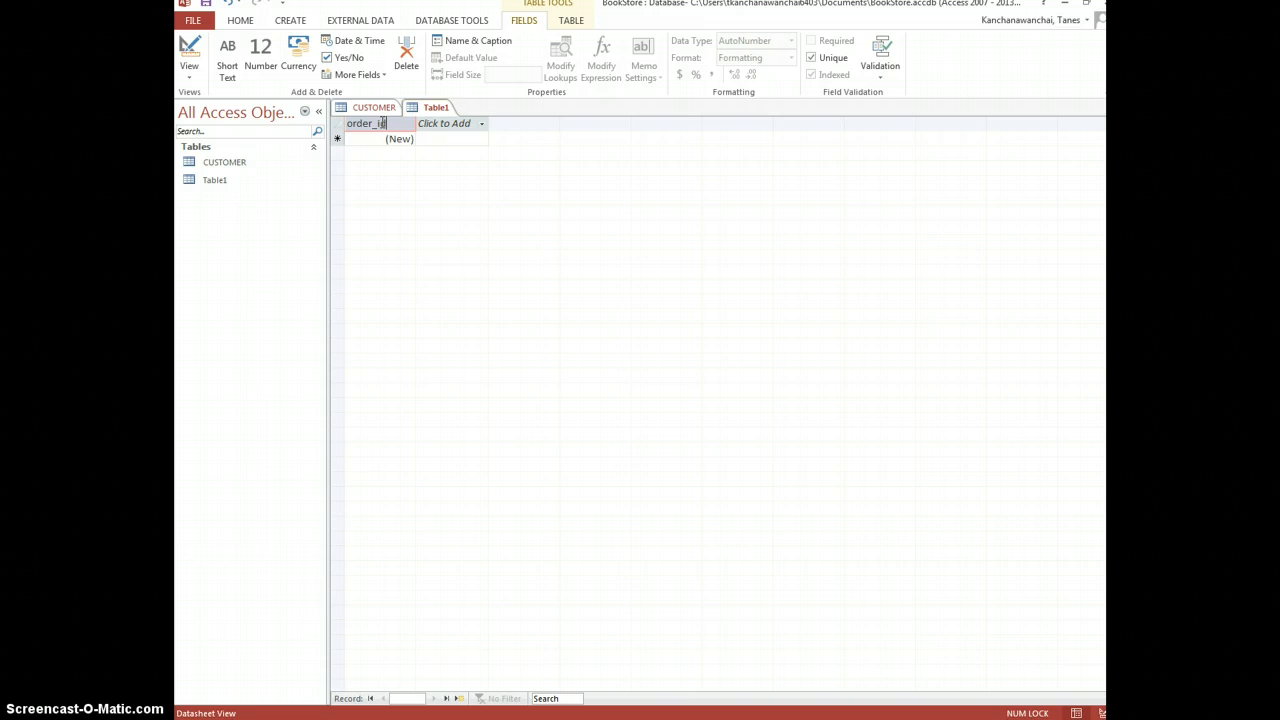
key("Return")
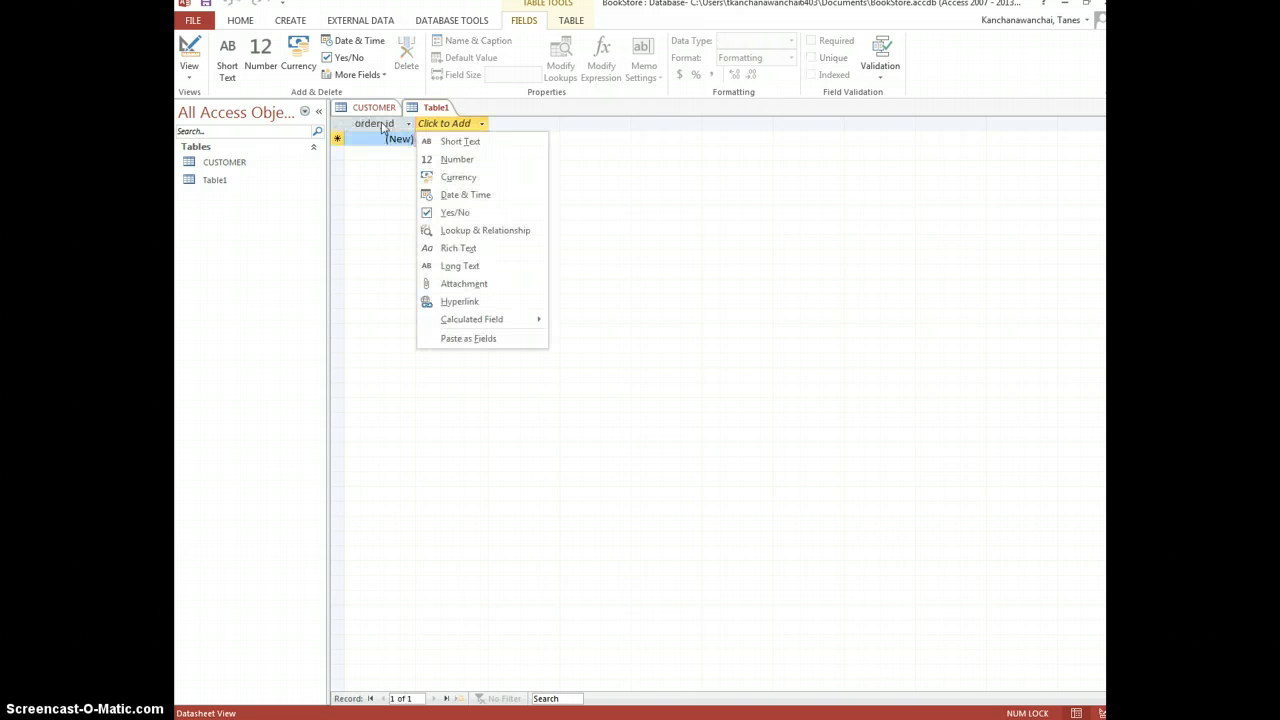
Step: Add a Number field named qty after order_id in the new table
key("alt+Tab")
key("alt+Tab")
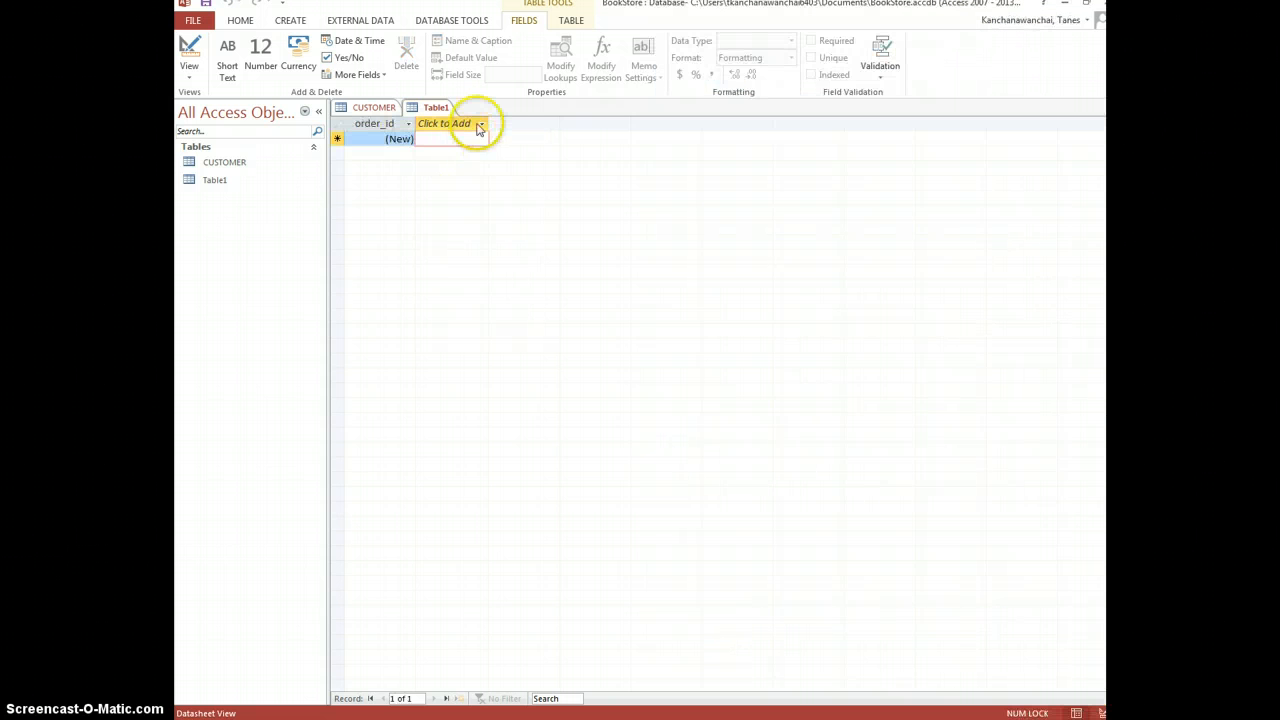
left_click(479, 124)
left_click(480, 157)
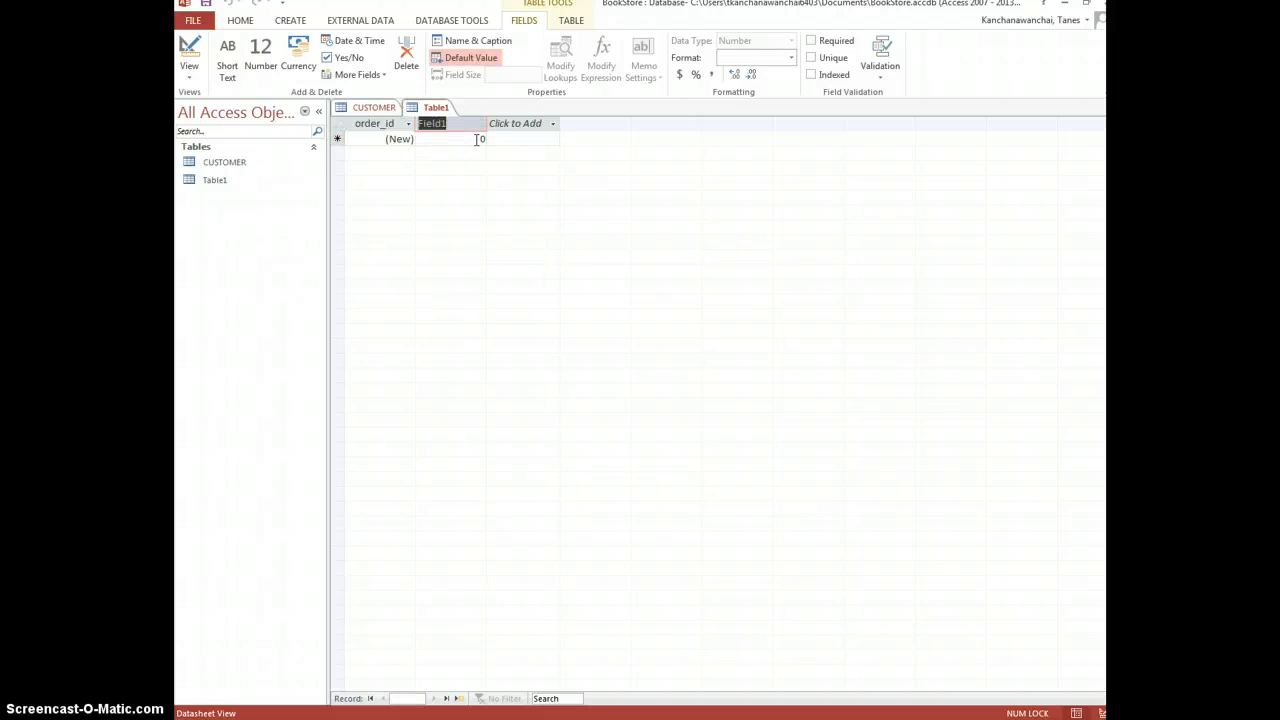
type("qty")
Step: Add a Number field named customer_id after qty, matching the ORDER table in the document
key("alt+Tab")
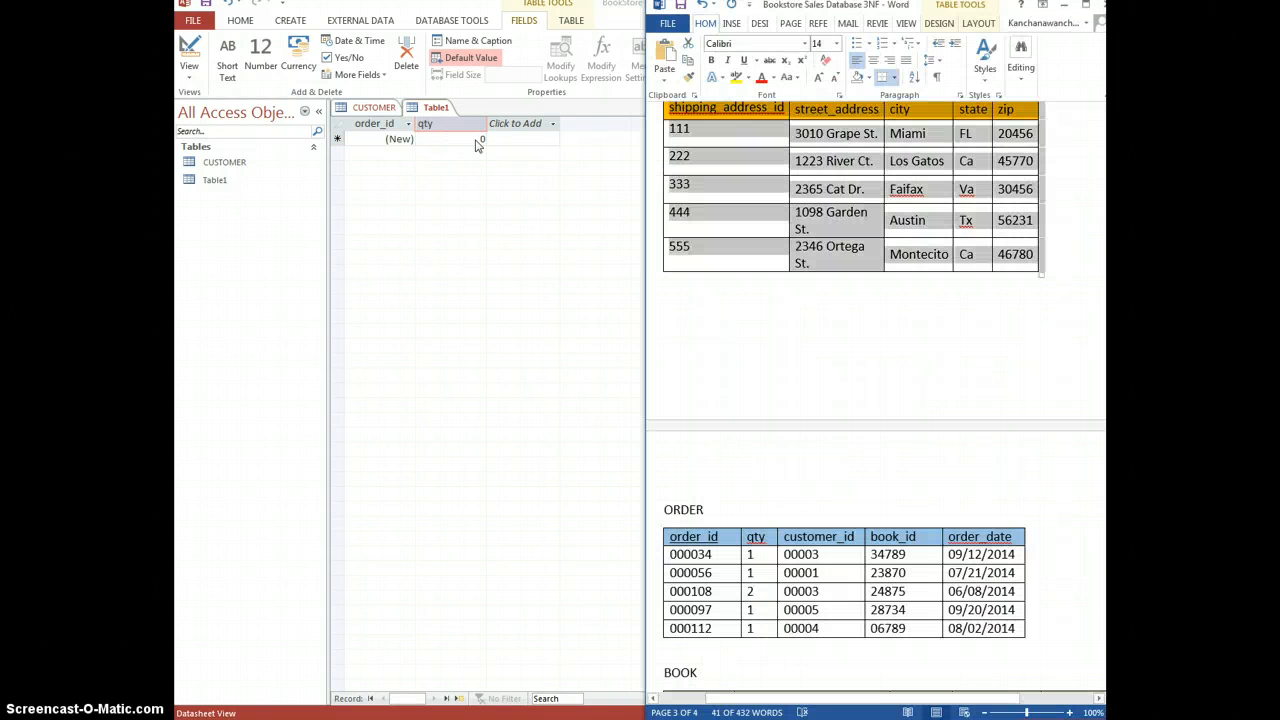
left_click(553, 123)
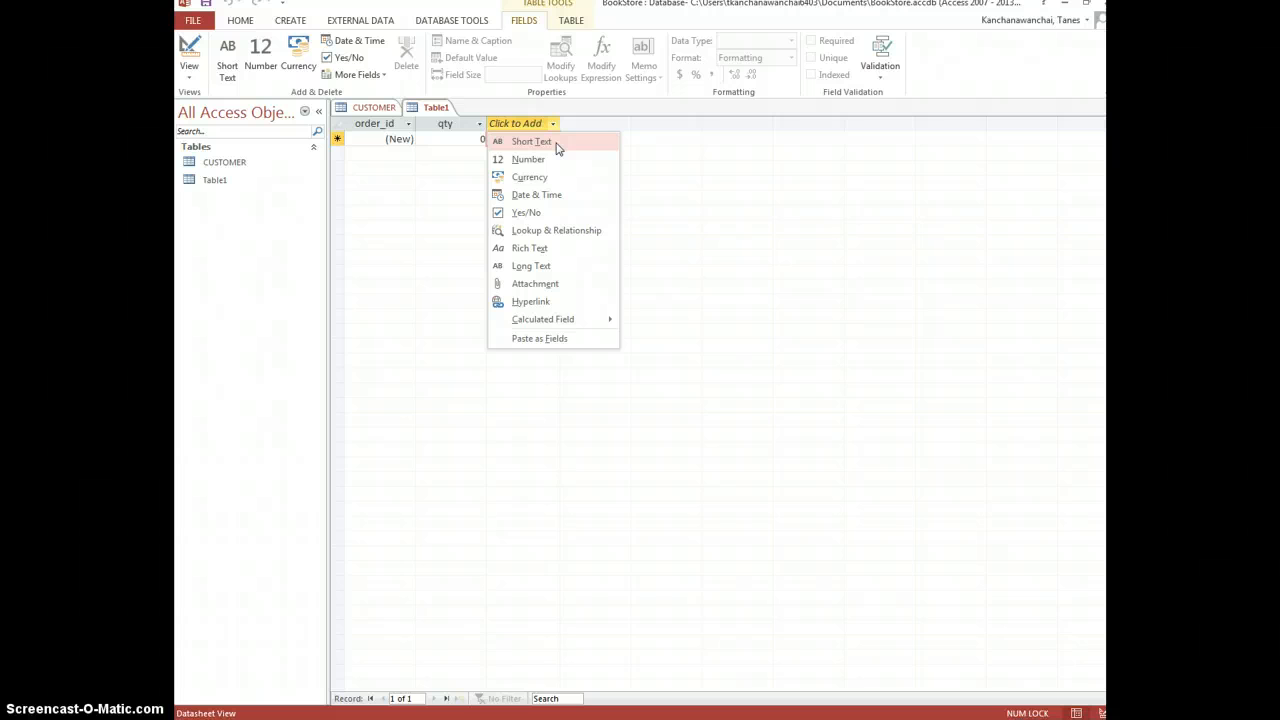
left_click(560, 160)
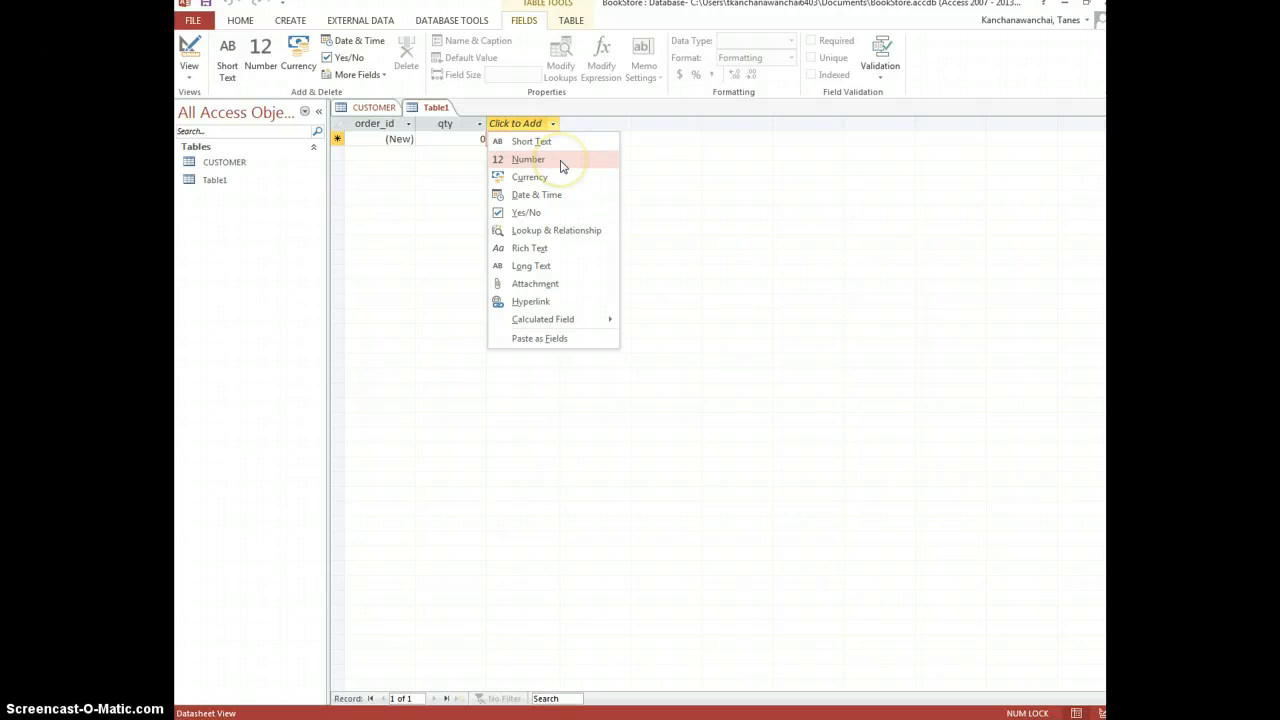
key("alt+Tab")
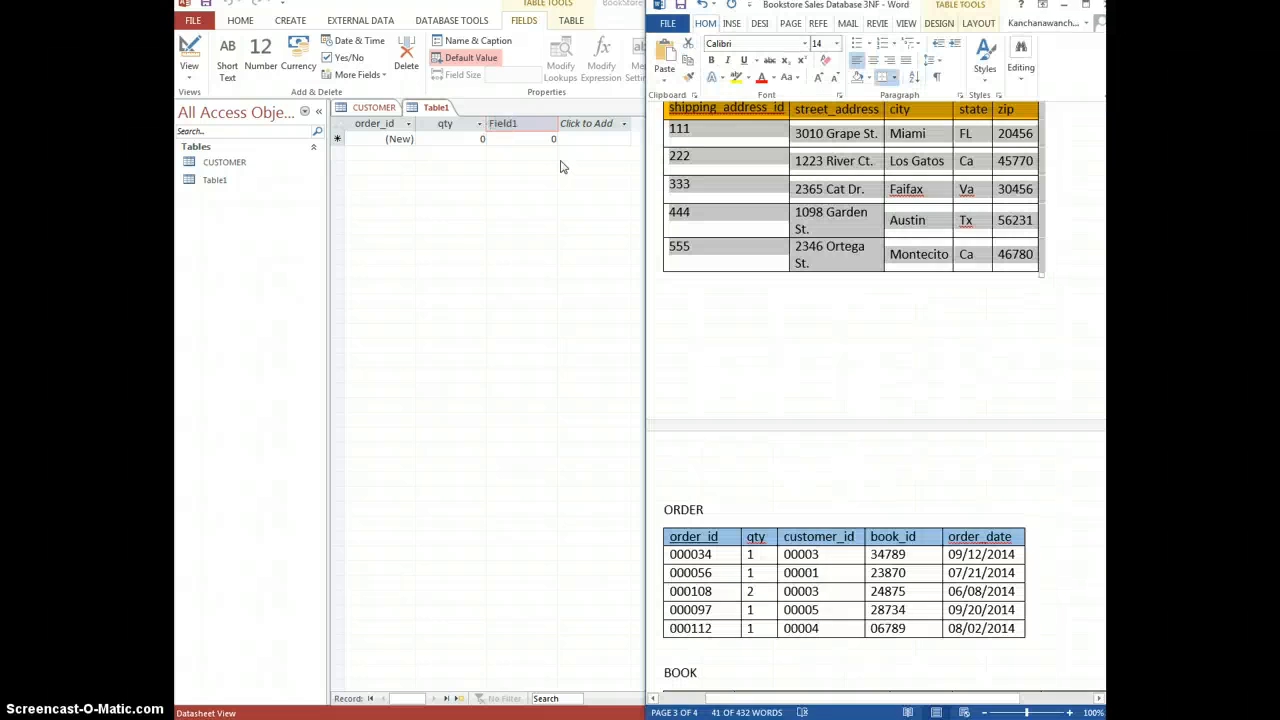
key("alt+Tab")
double_click(529, 128)
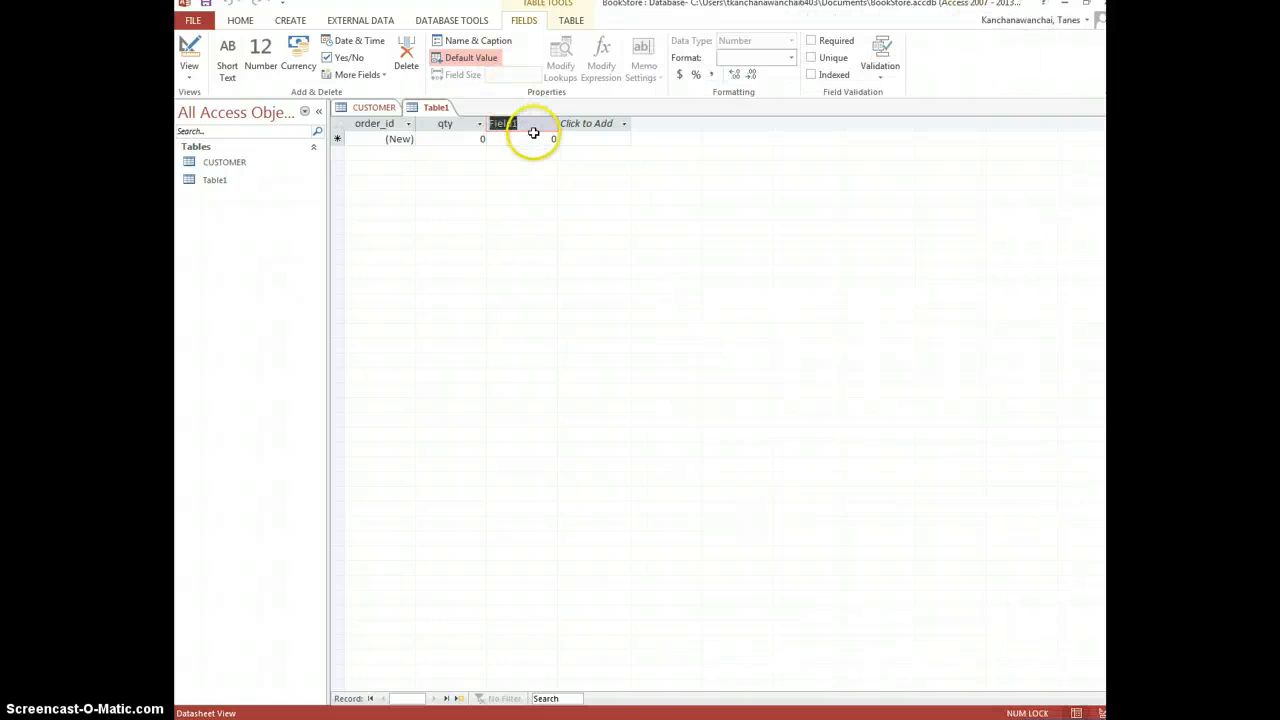
type("customer_id")
Step: Add a Number field named book_id after customer_id, matching the ORDER table in the document
key("alt+Tab")
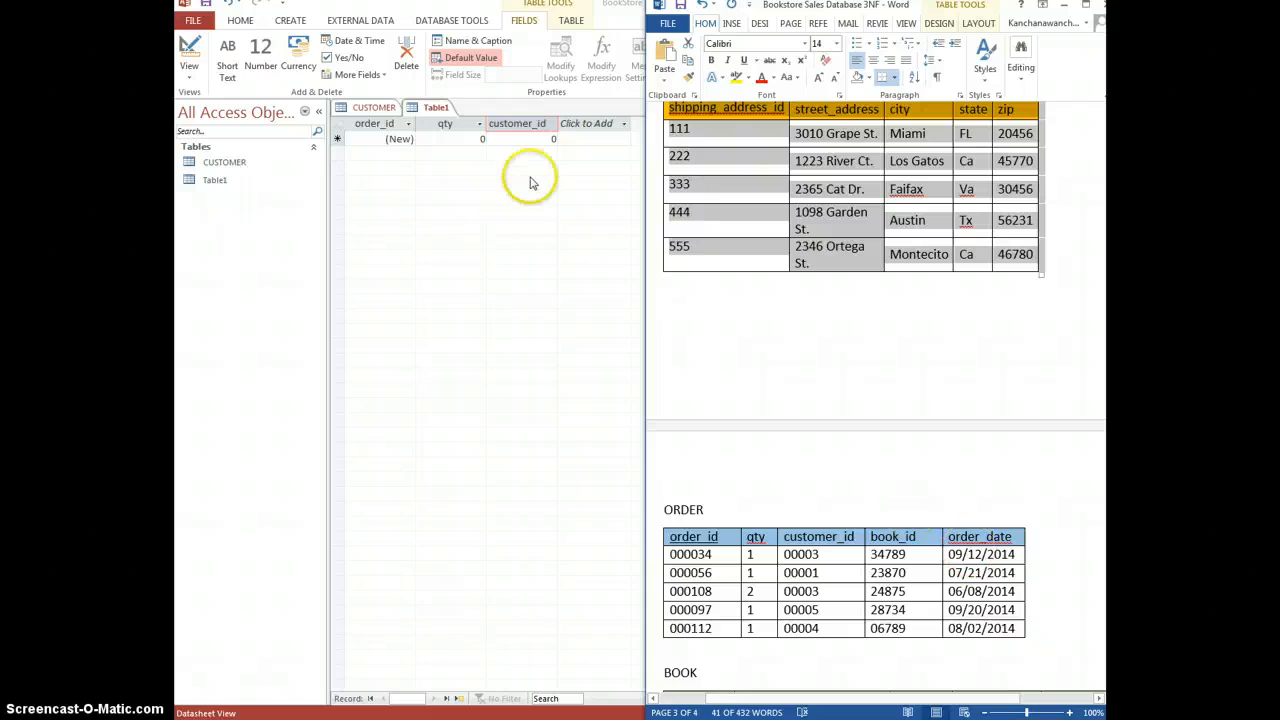
left_click(531, 178)
left_click(624, 123)
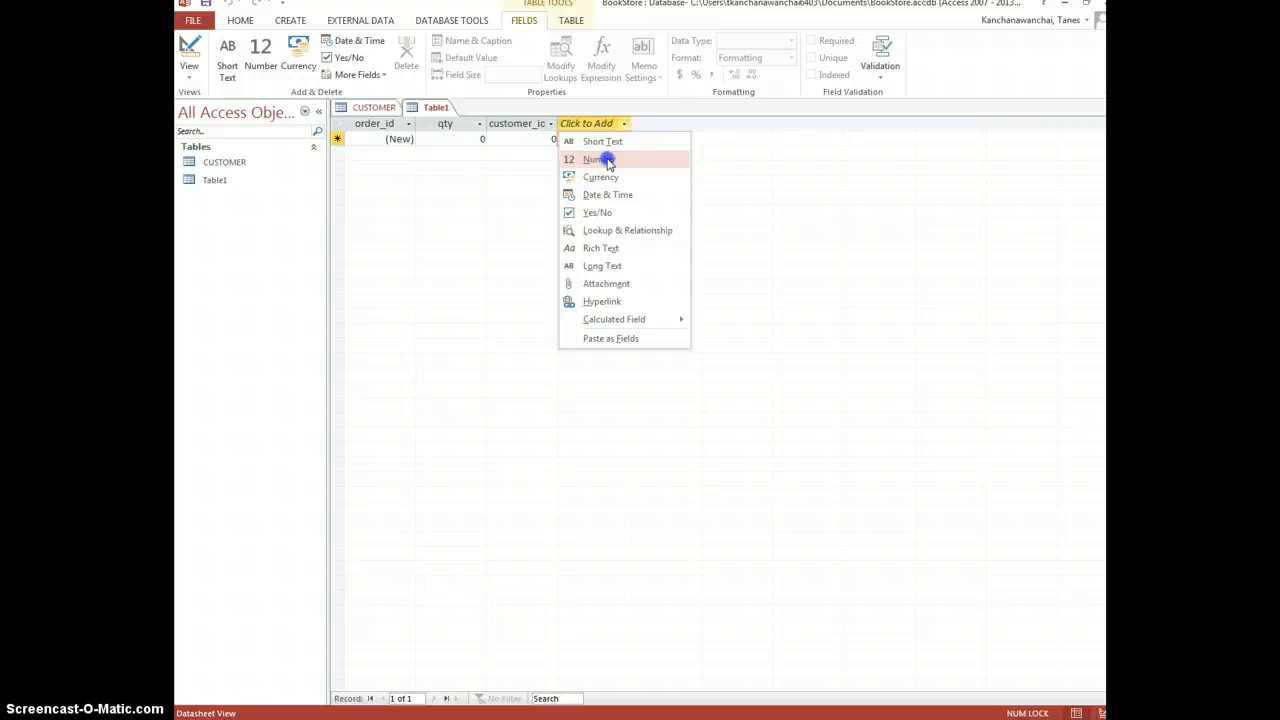
left_click(603, 159)
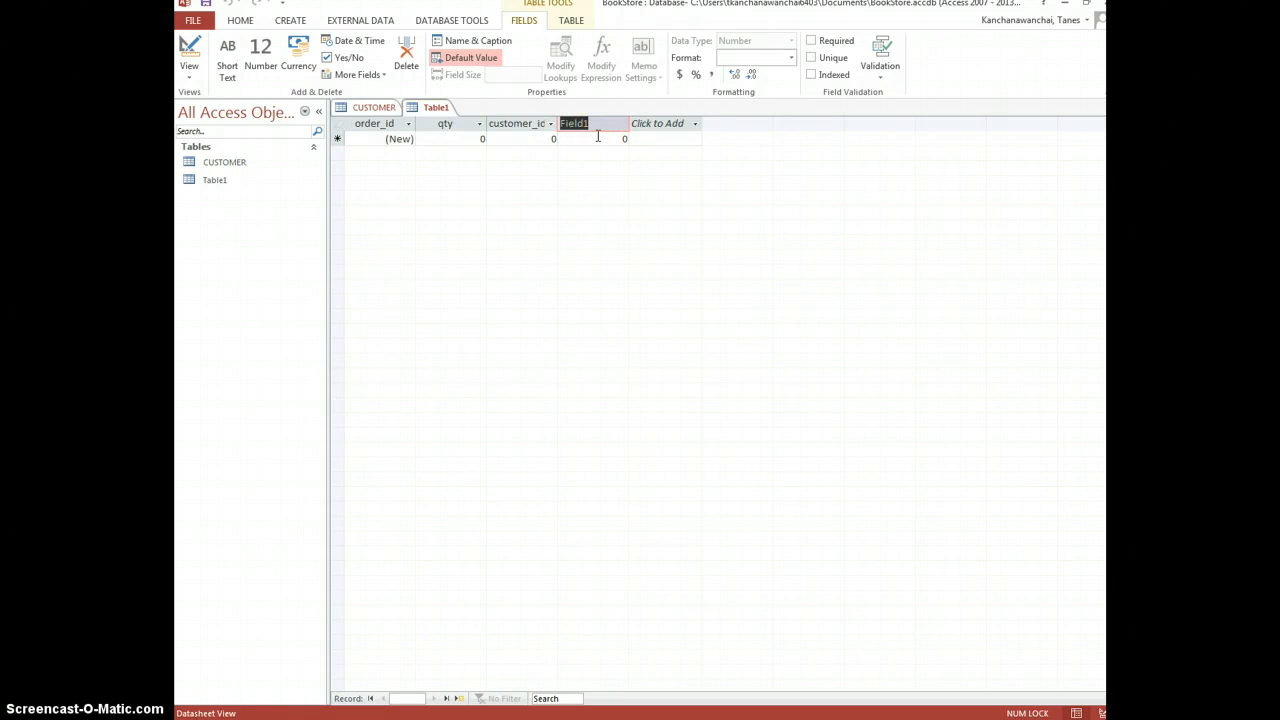
type("ook_id")
left_click_drag(585, 126, 558, 123)
type("b")
Step: Add a Date & Time field named order_date after book_id
key("alt+Tab")
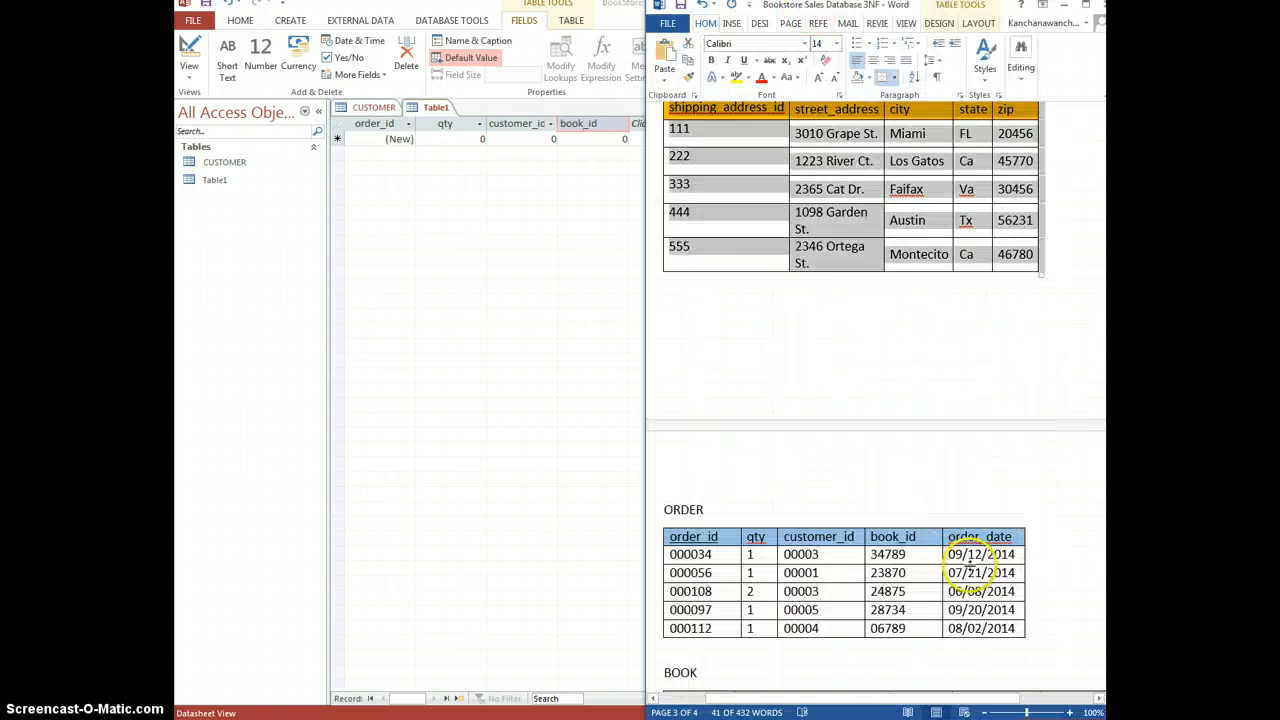
key("alt+Tab")
left_click(693, 128)
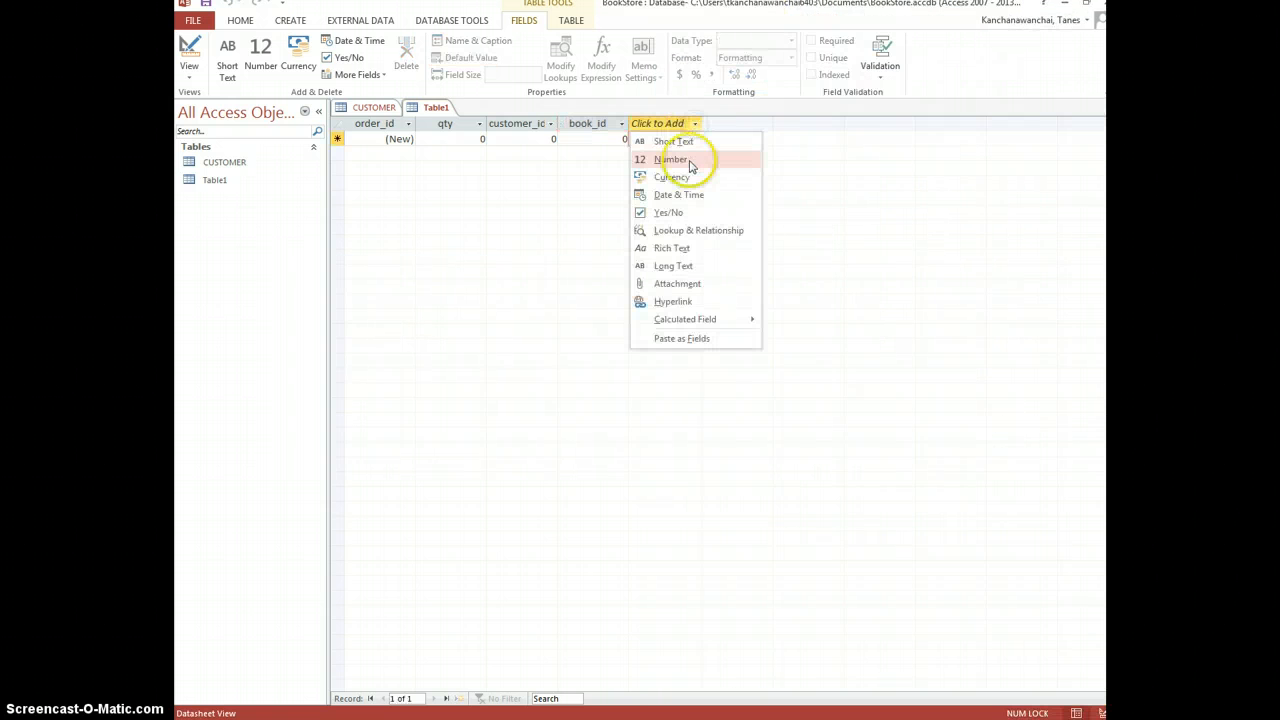
left_click(697, 193)
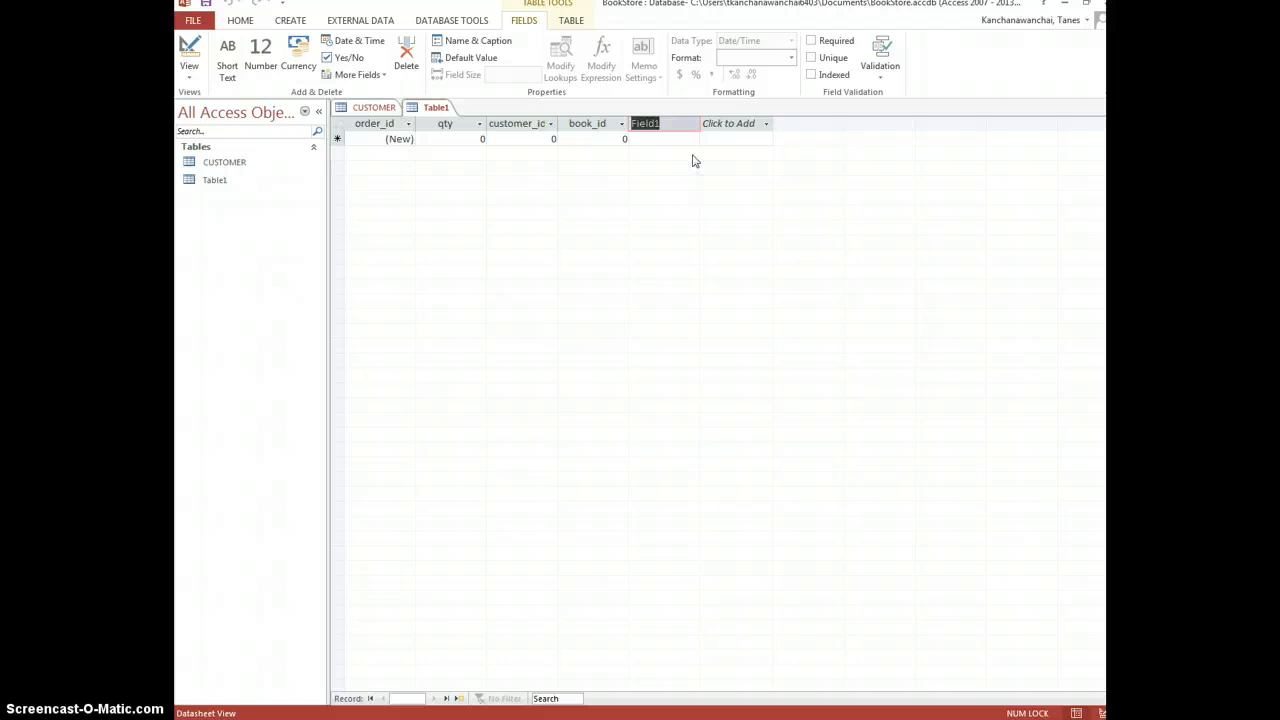
type("order_date")
Step: Set the first record's order_date to 10/1/2014 using the date picker
left_click(691, 143)
left_click(692, 143)
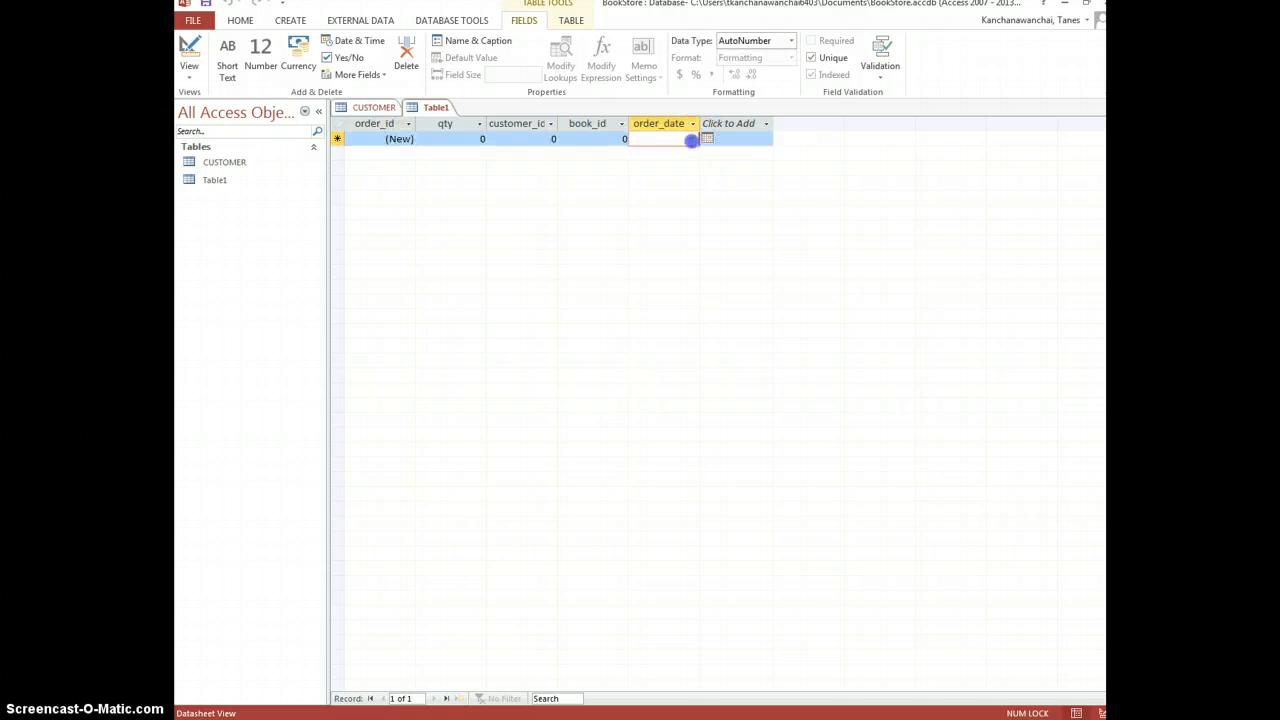
left_click(706, 138)
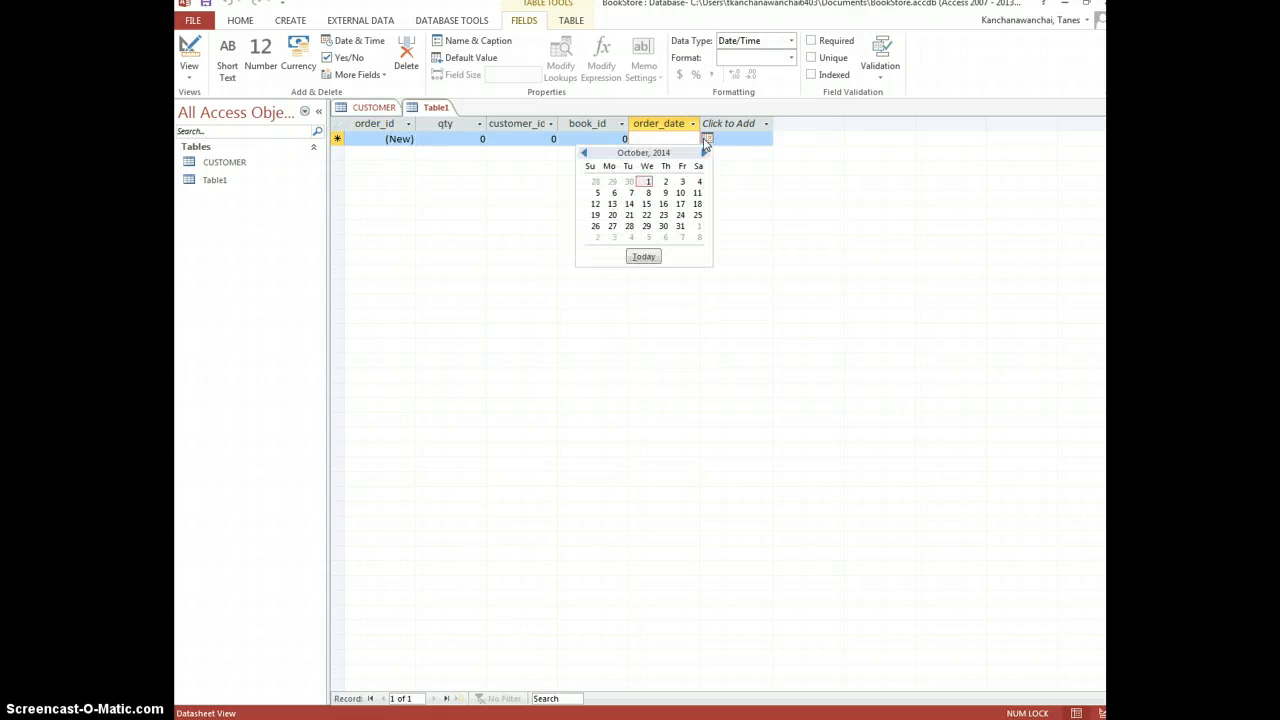
left_click(648, 181)
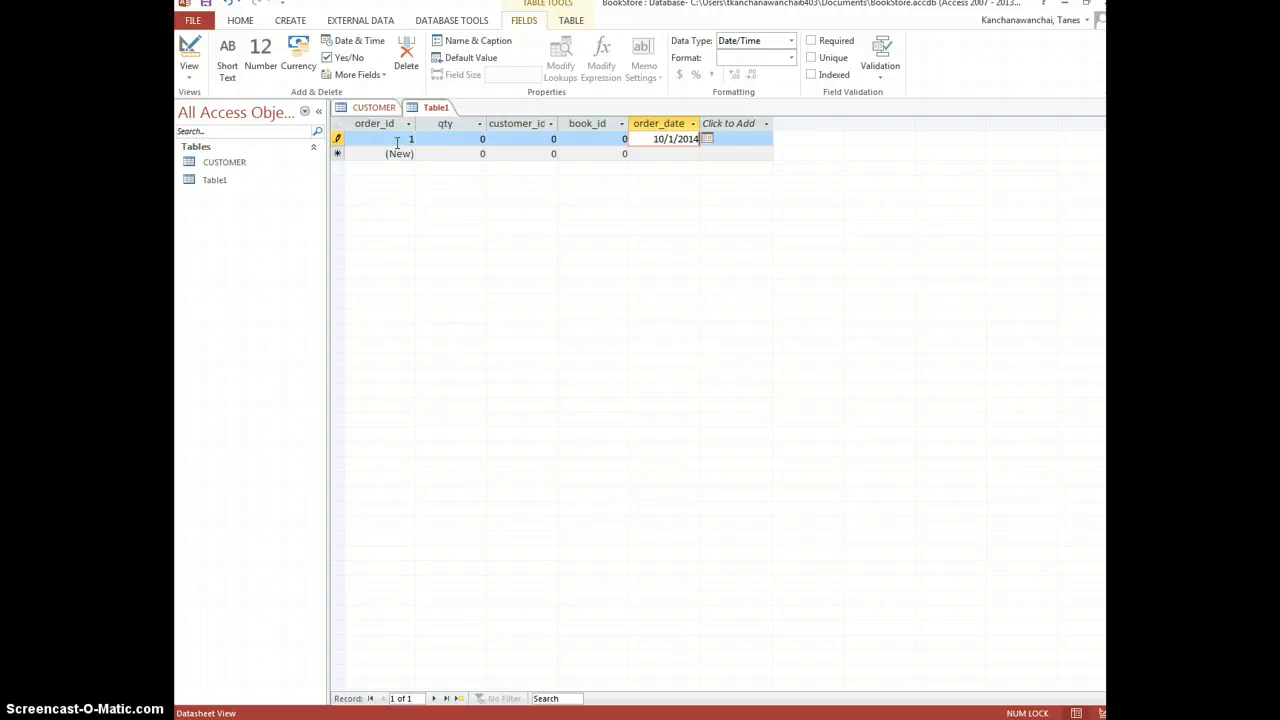
Step: Set the first record's qty to 1 and fill in the customer ID from the first sample order in the document
key("alt+Tab")
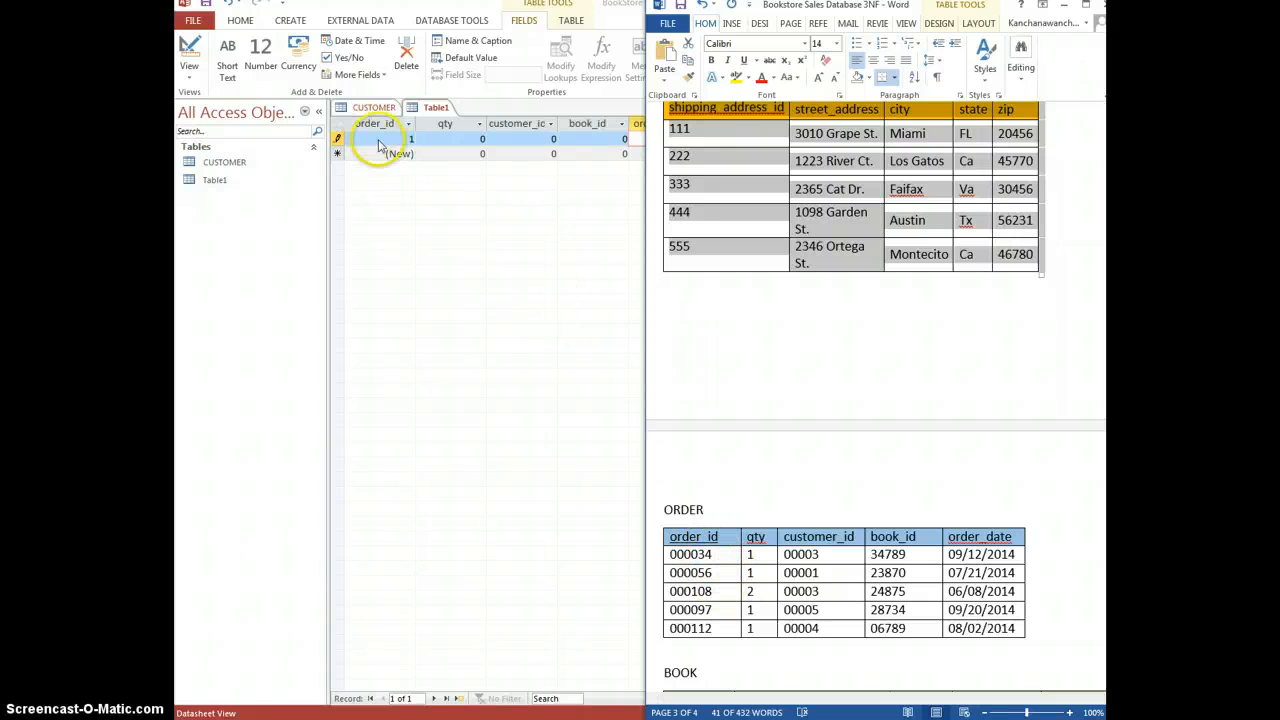
type("1")
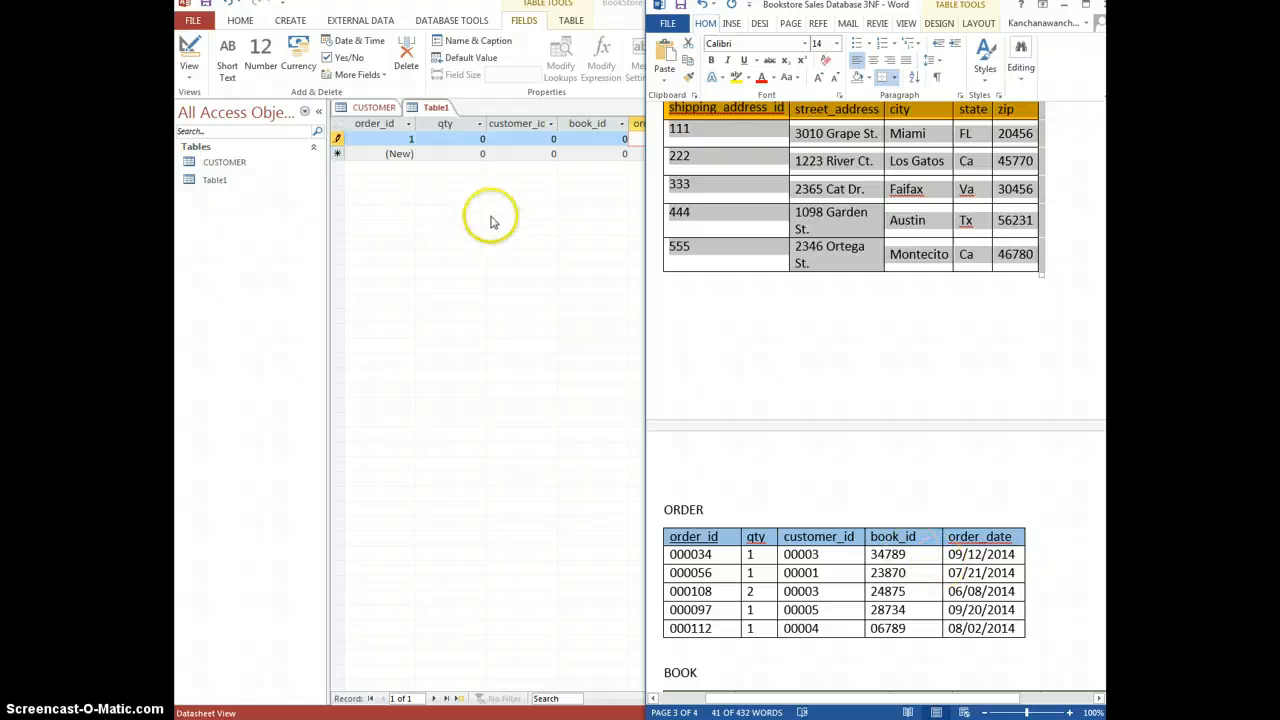
left_click(476, 138)
double_click(481, 138)
type("10/1/2014")
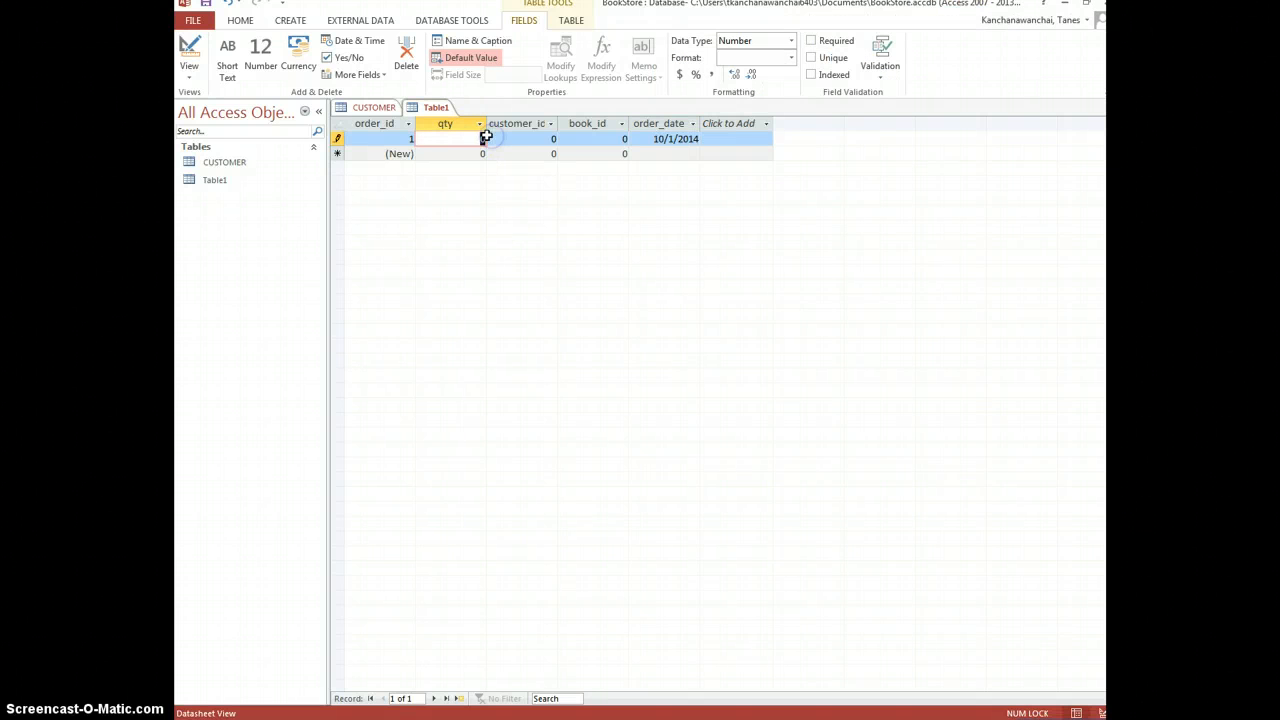
double_click(530, 136)
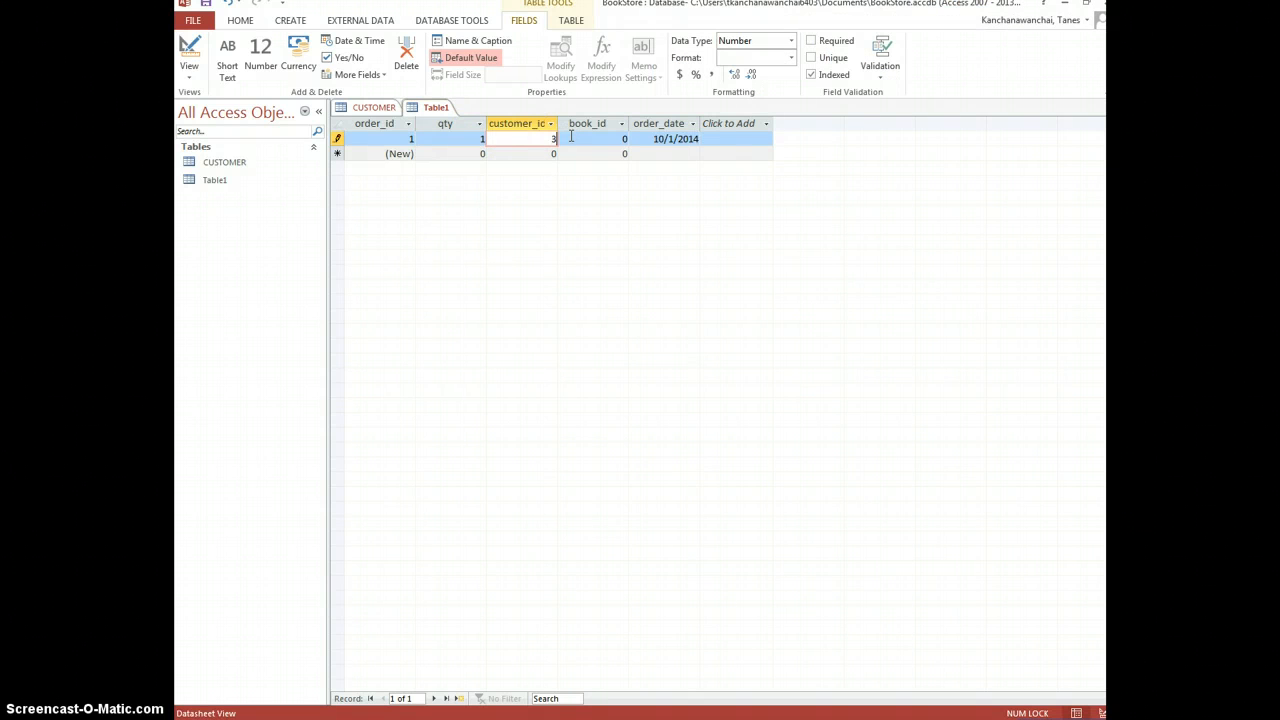
Step: Set the first record's book_id to 1
left_click(621, 138)
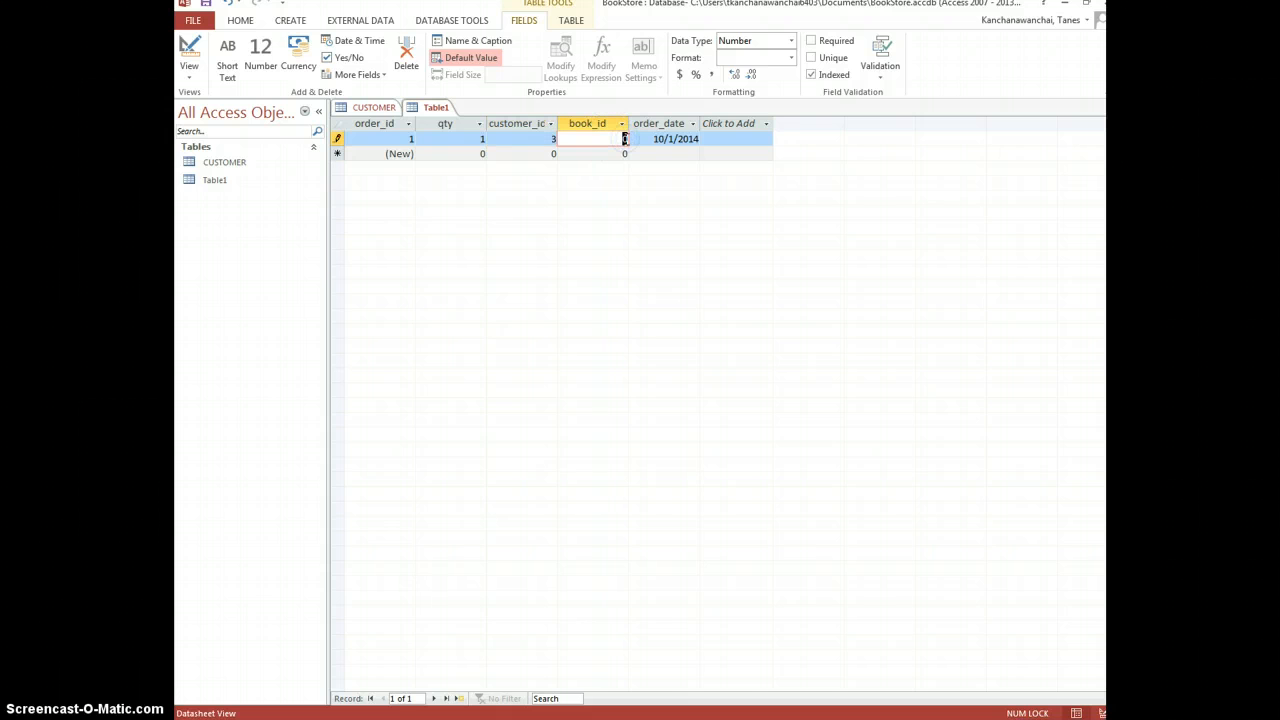
type("1")
left_click(591, 148)
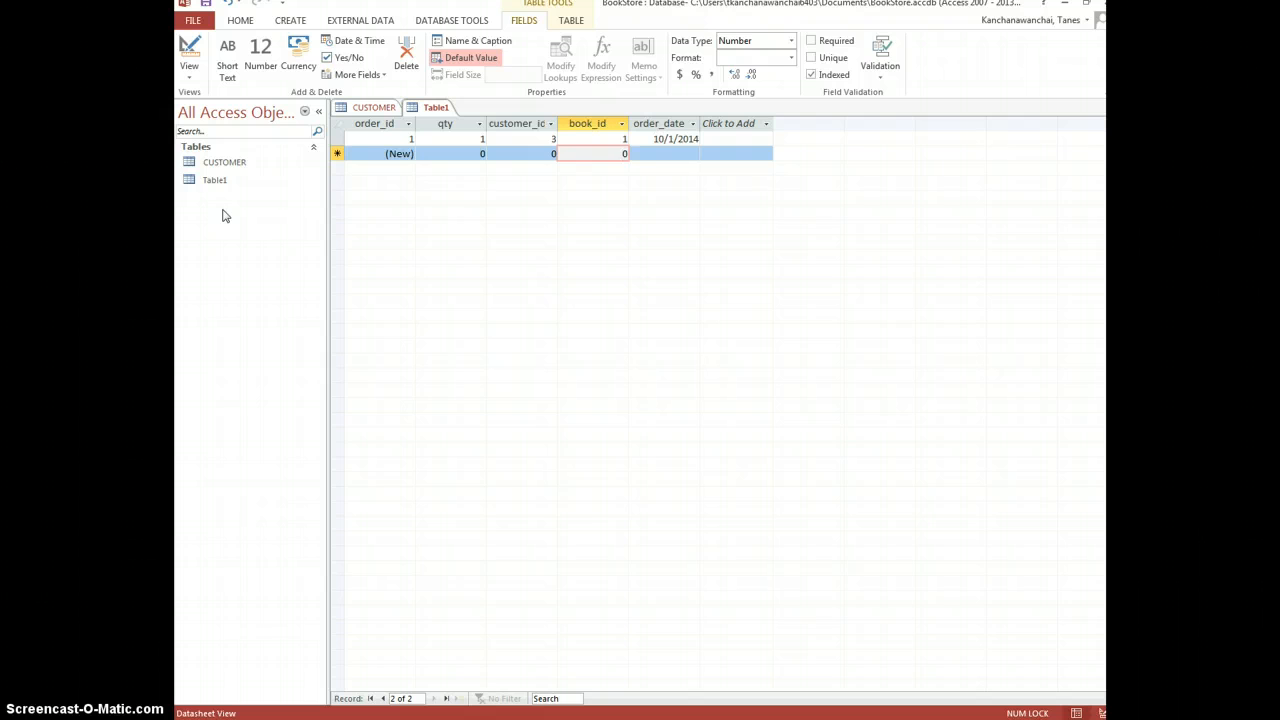
Step: Look up the first sample order in the document and set the first record's book_id to 34789
left_click(914, 686)
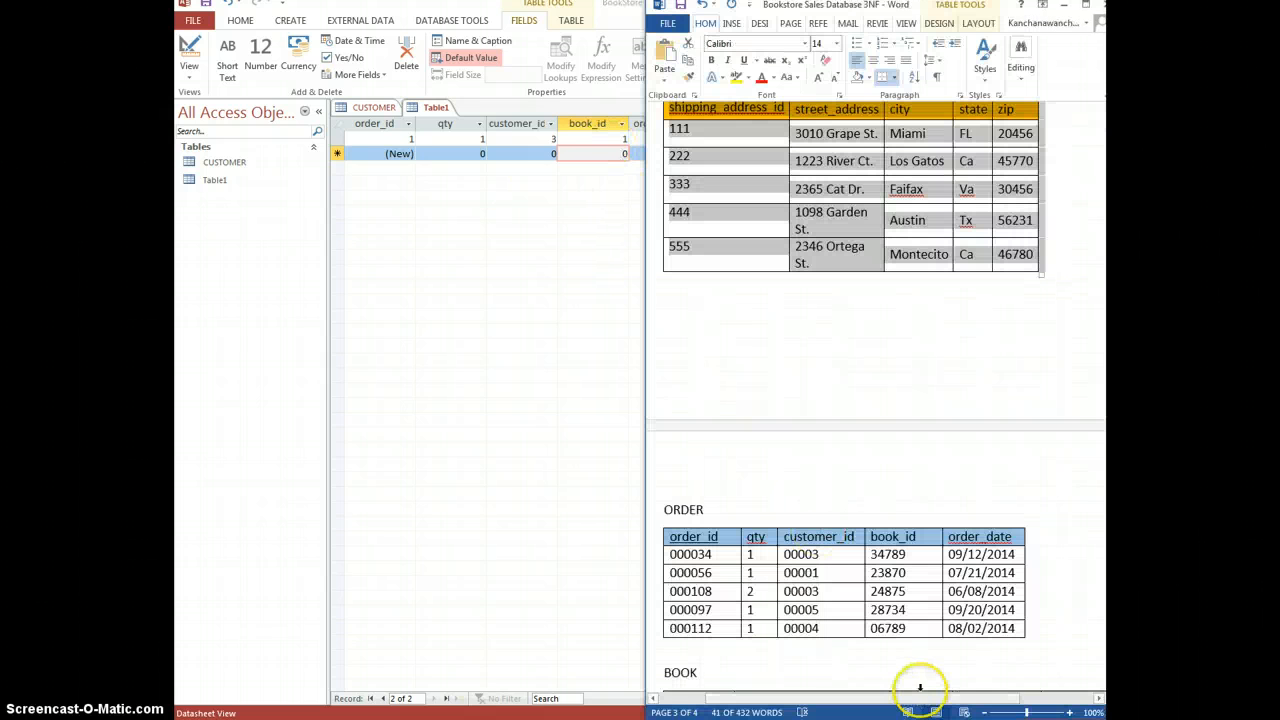
left_click(800, 565)
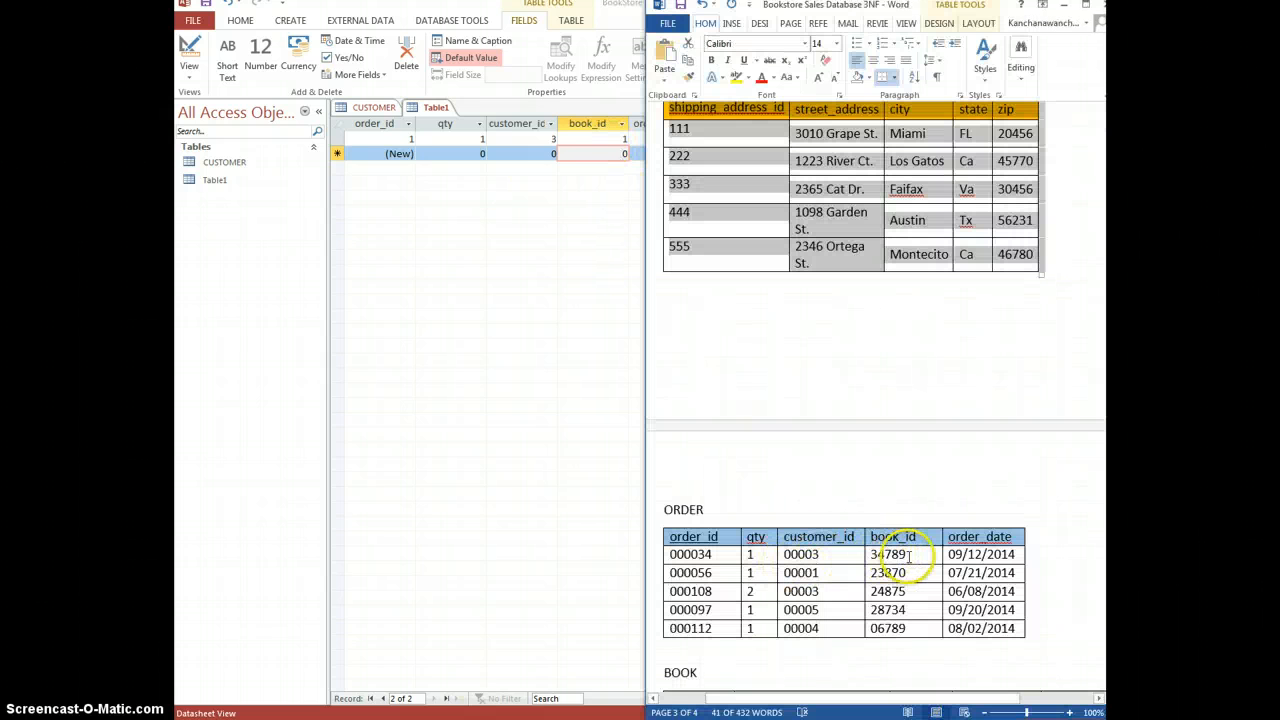
left_click(623, 138)
left_click(626, 140)
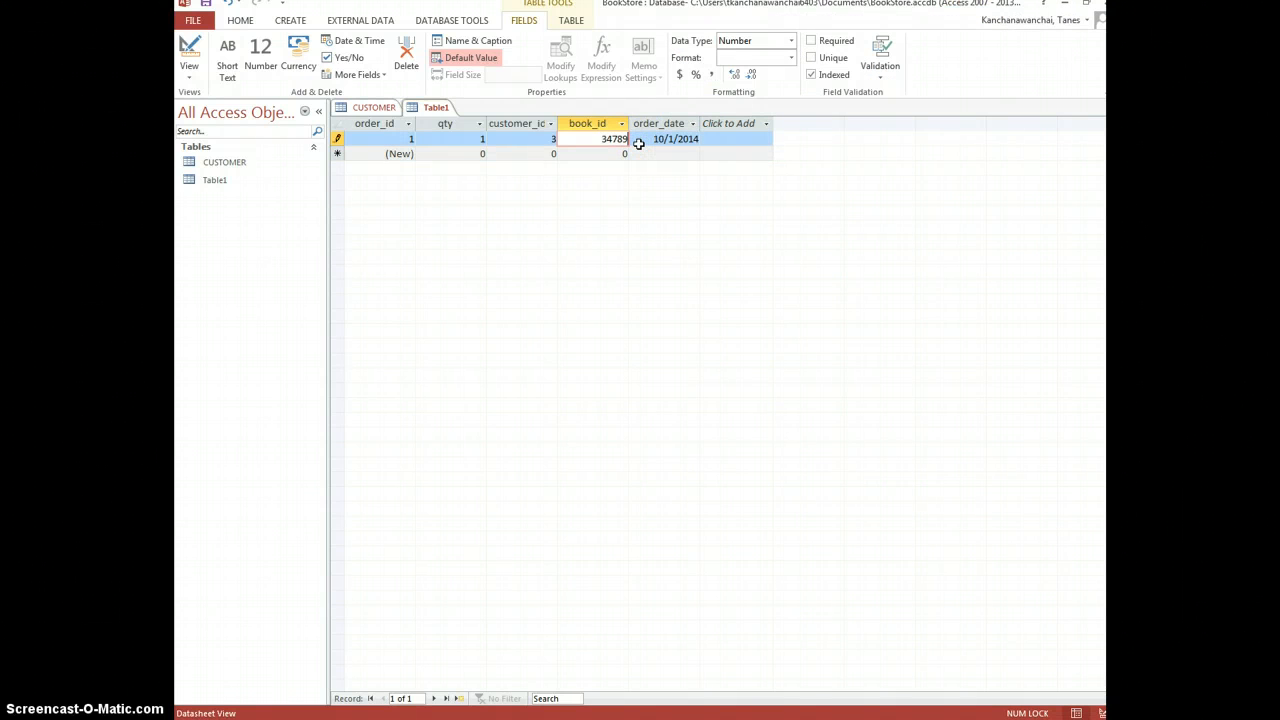
left_click(595, 155)
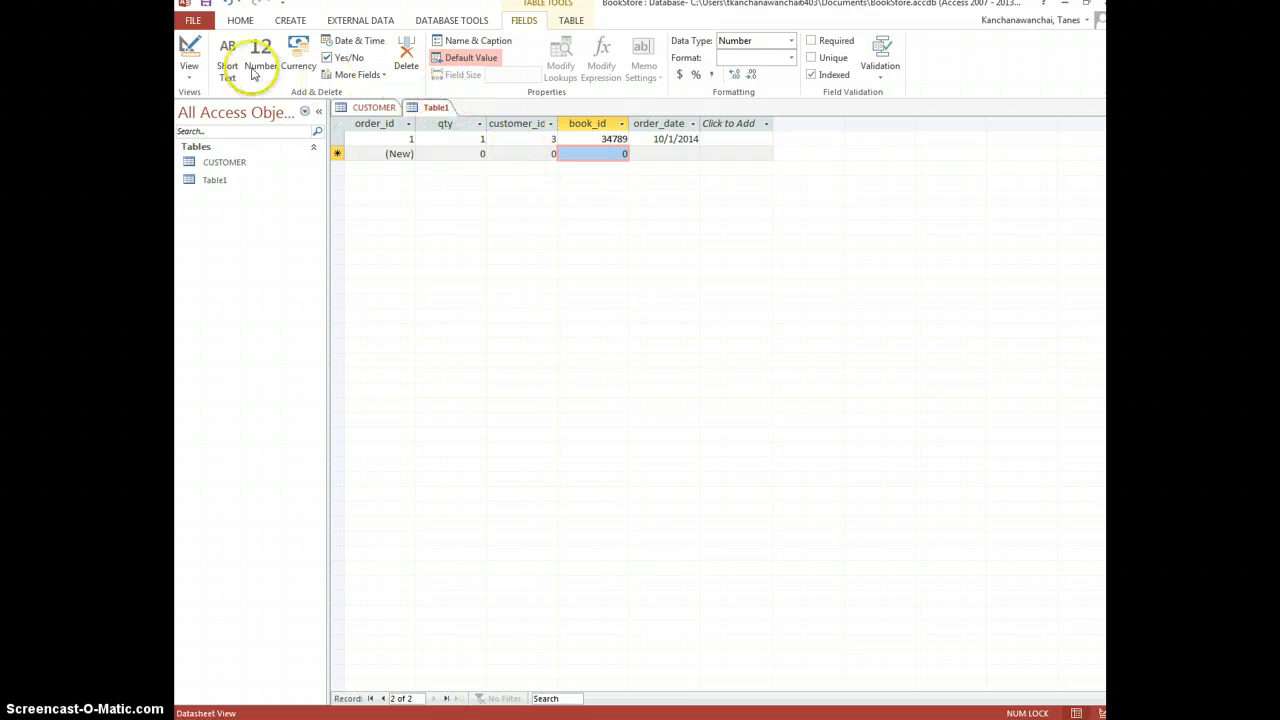
Step: Save the new order table under the name BOOK
left_click(207, 6)
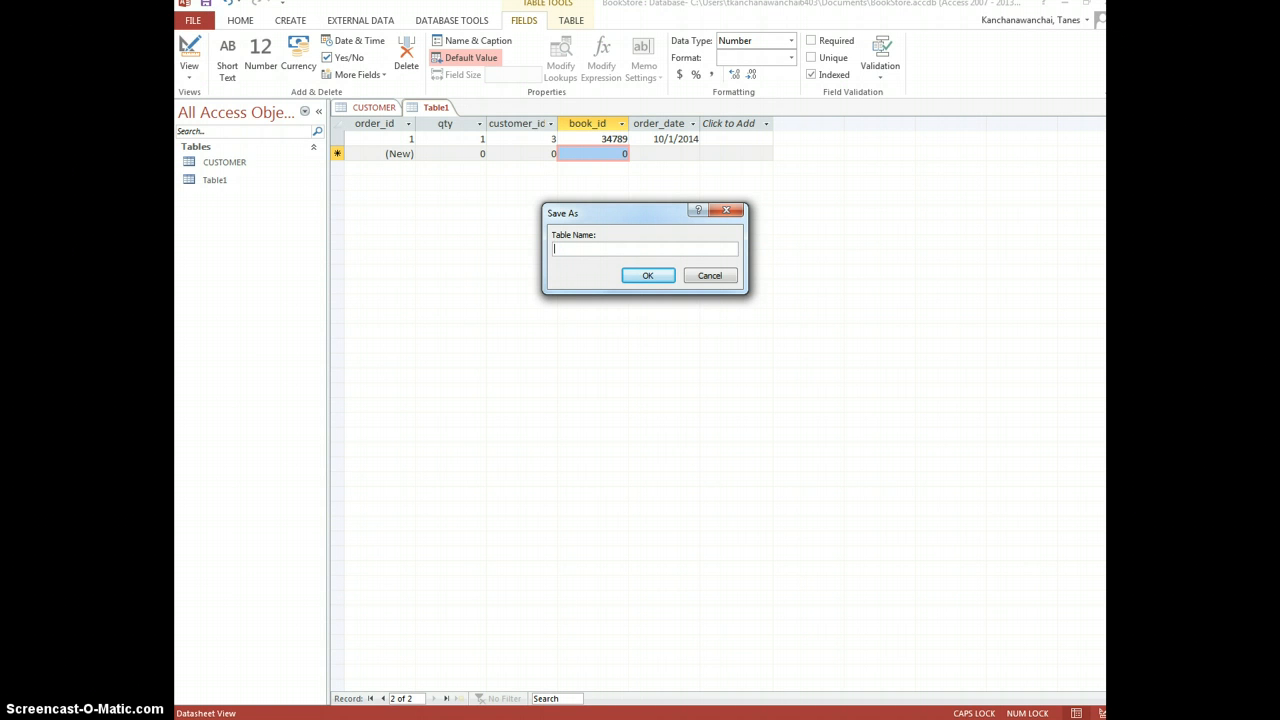
key("Return")
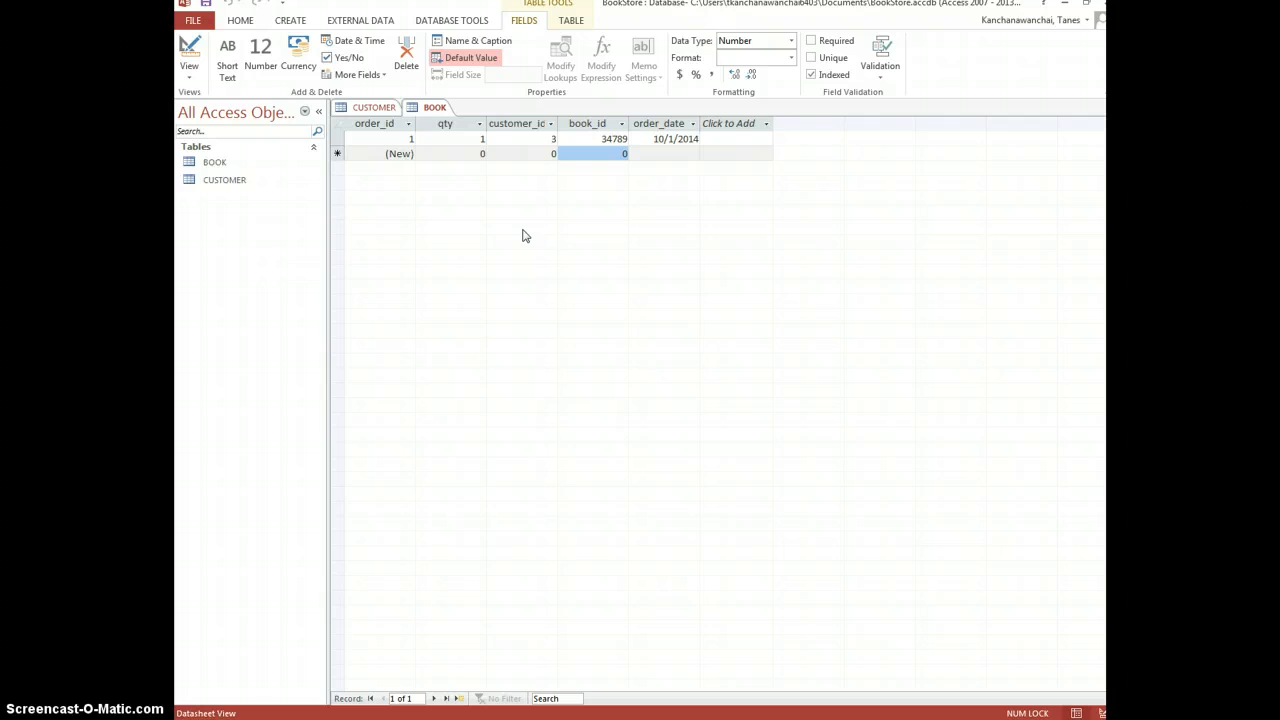
left_click(247, 275)
Step: Switch to the BOOK_DATA workbook in Excel, view its BOOK worksheet and return to the Access database
left_click(600, 718)
left_click(264, 694)
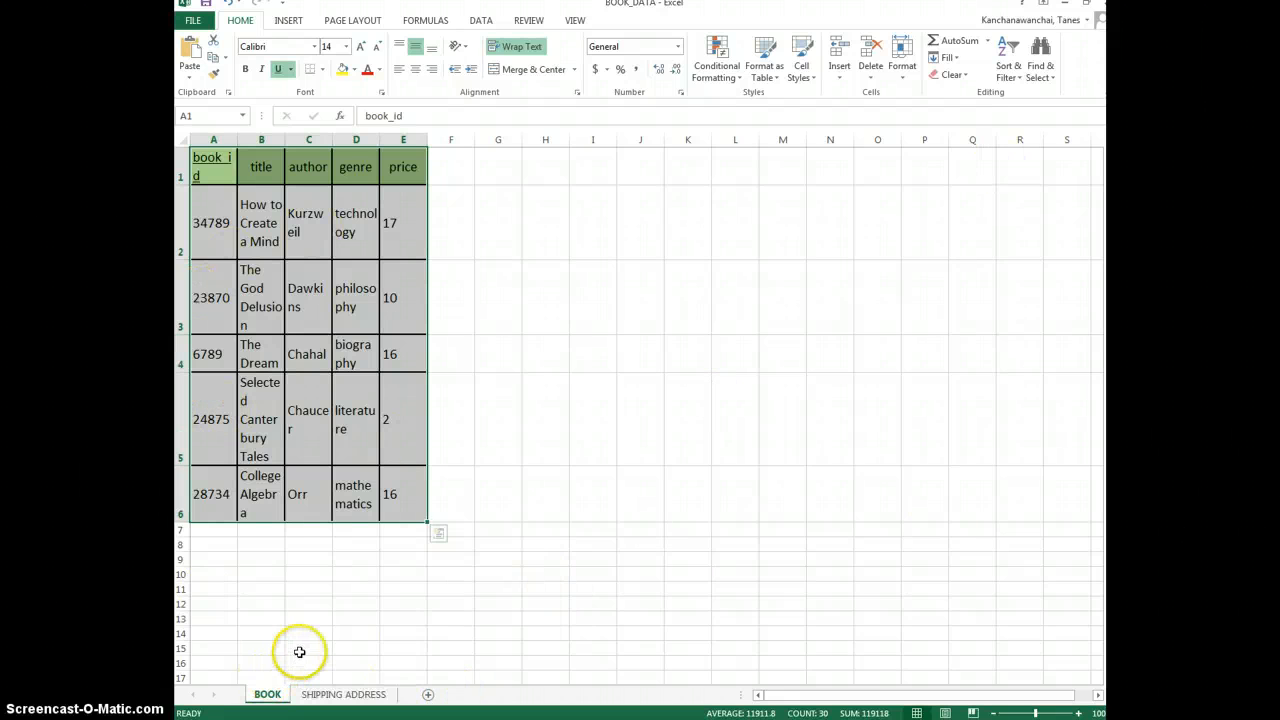
key("alt+Tab")
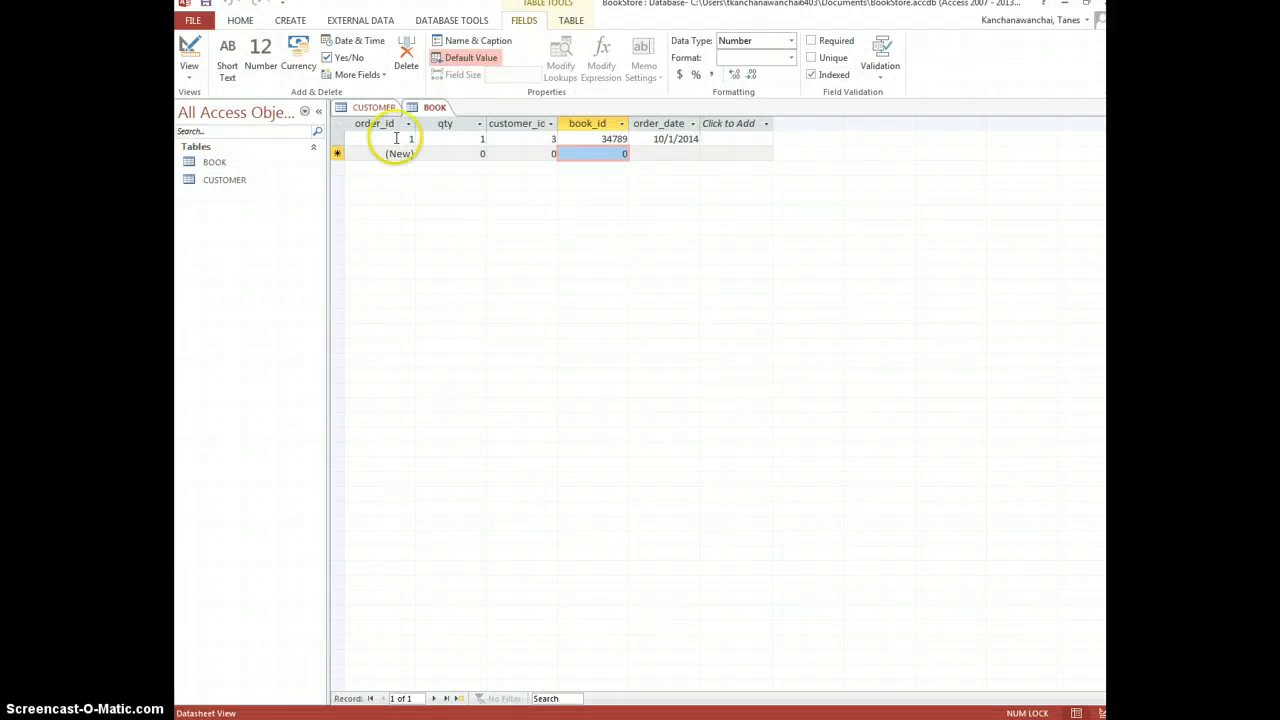
Step: Try to rename the BOOK table while it is still open
right_click(210, 161)
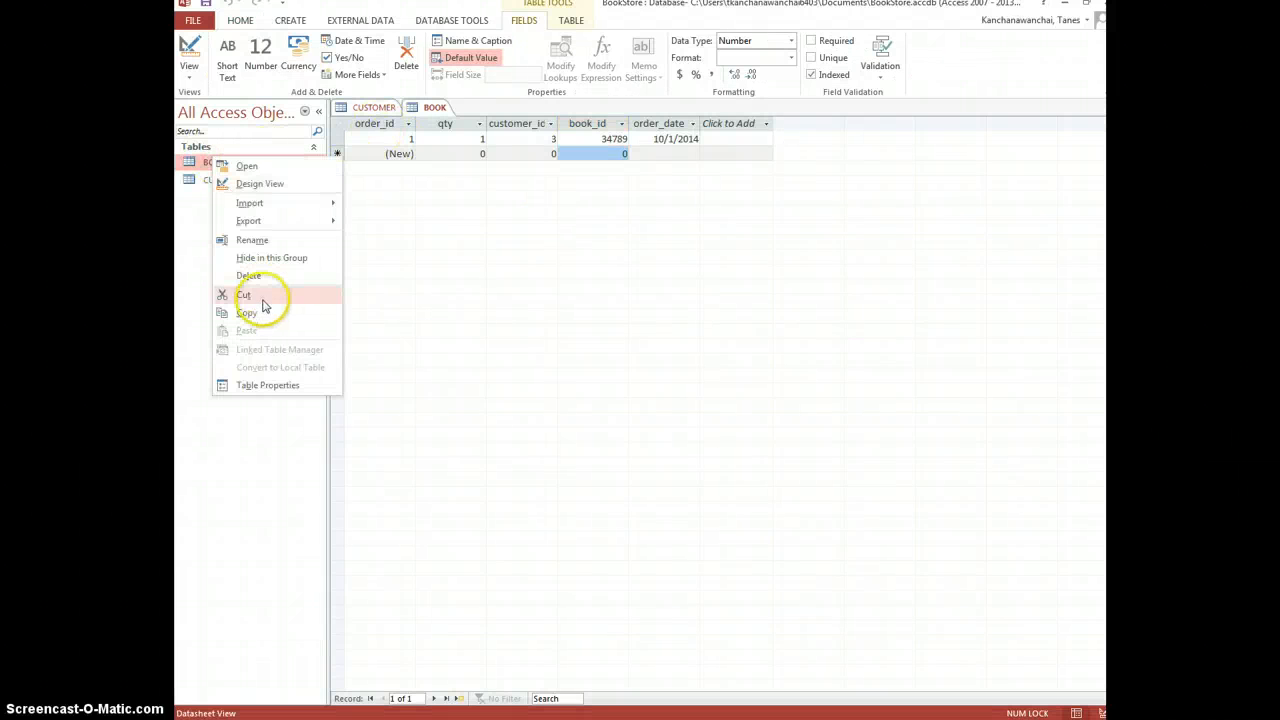
left_click(258, 242)
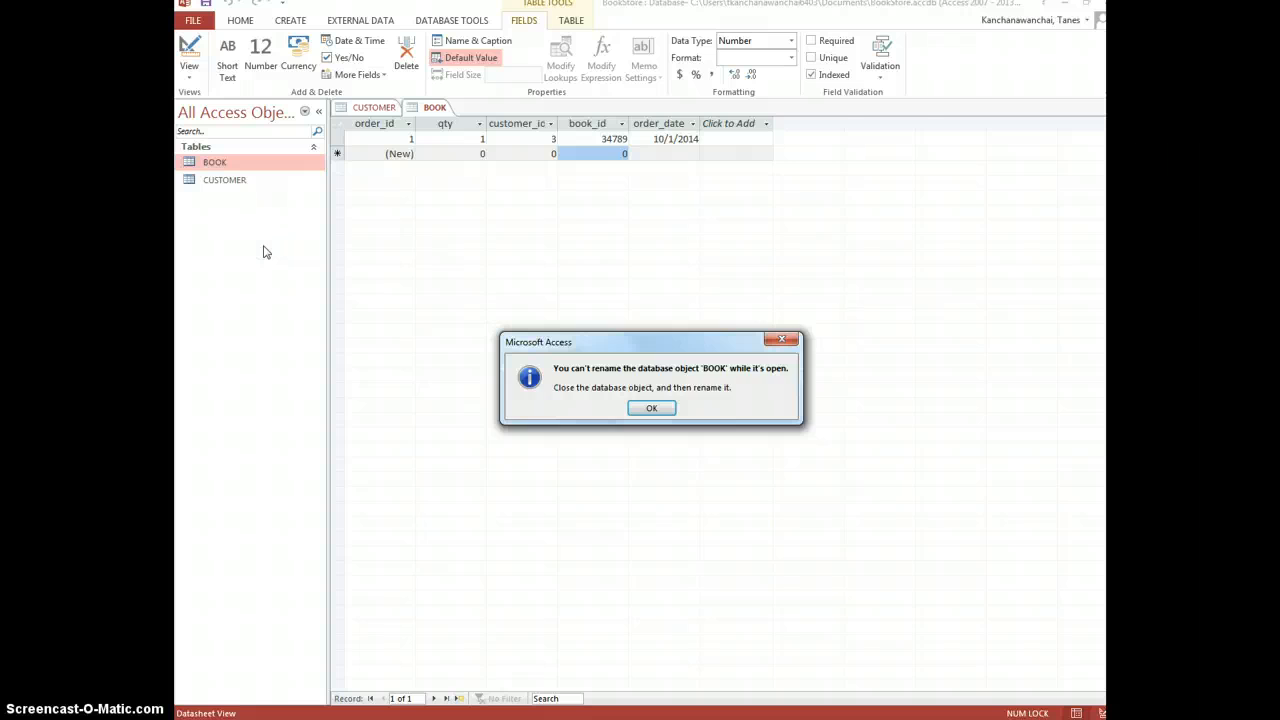
key("Return")
left_click(280, 214)
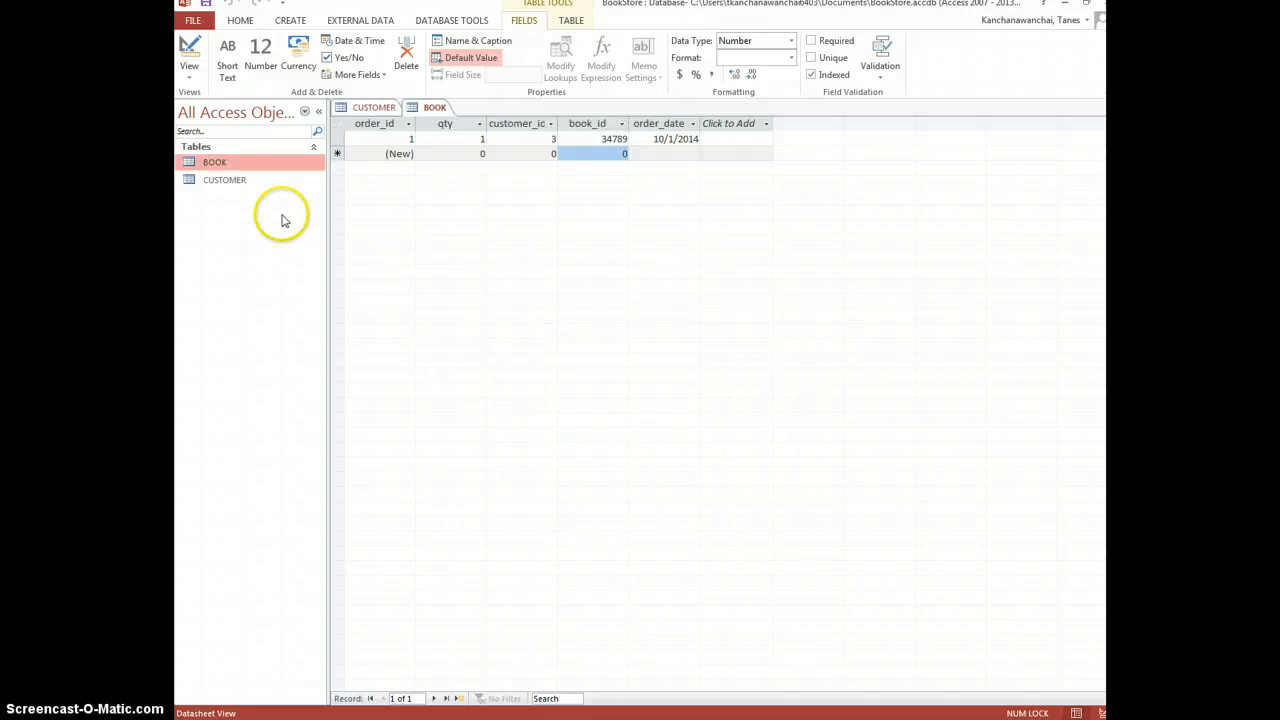
double_click(224, 163)
right_click(228, 168)
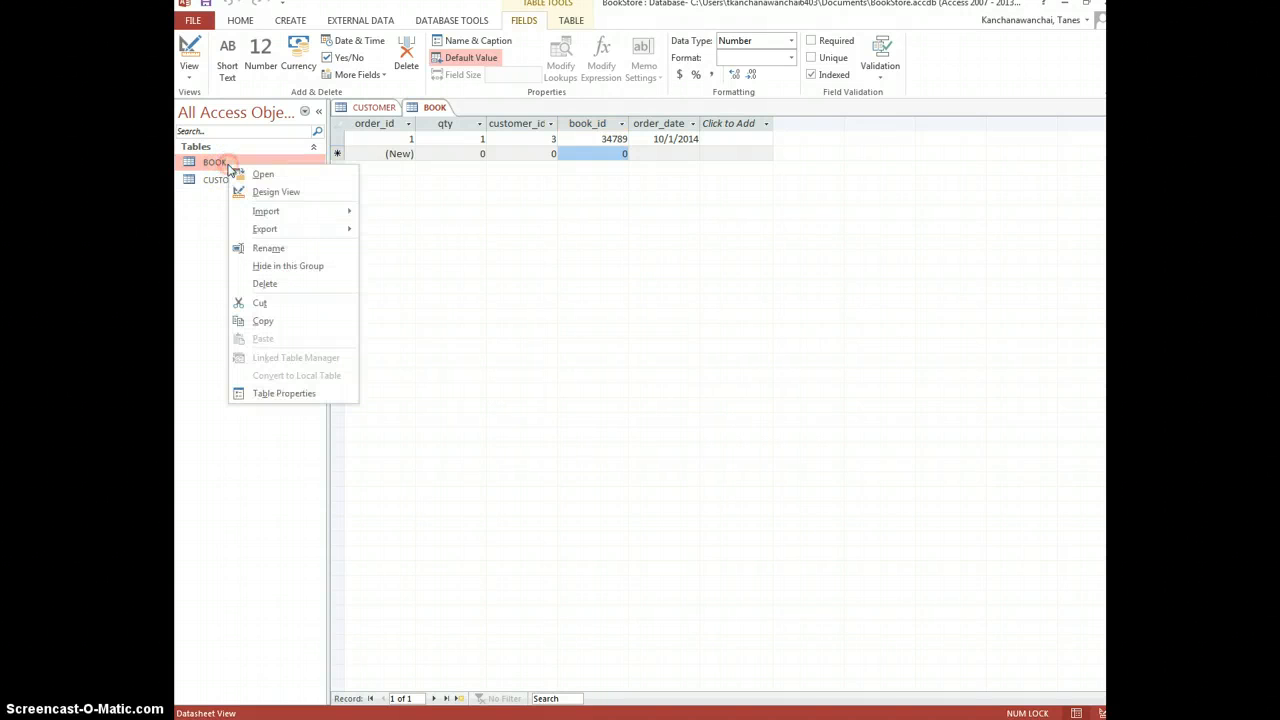
left_click(277, 248)
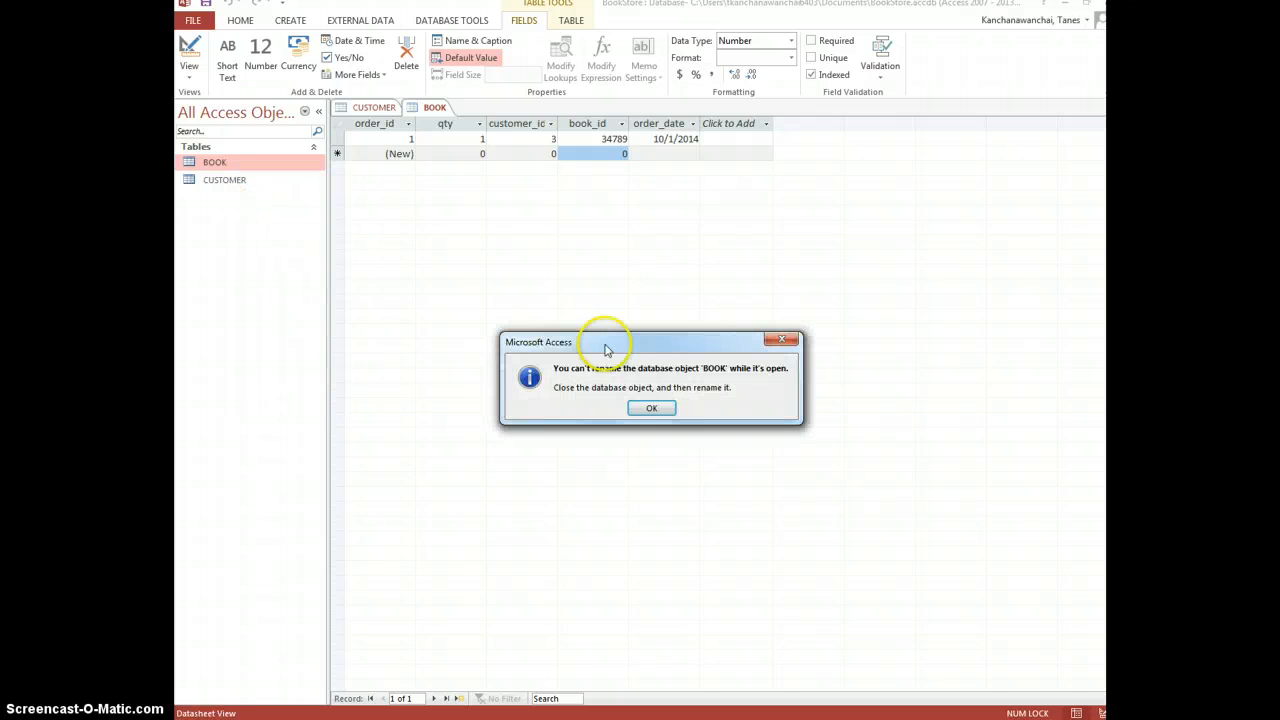
left_click(652, 410)
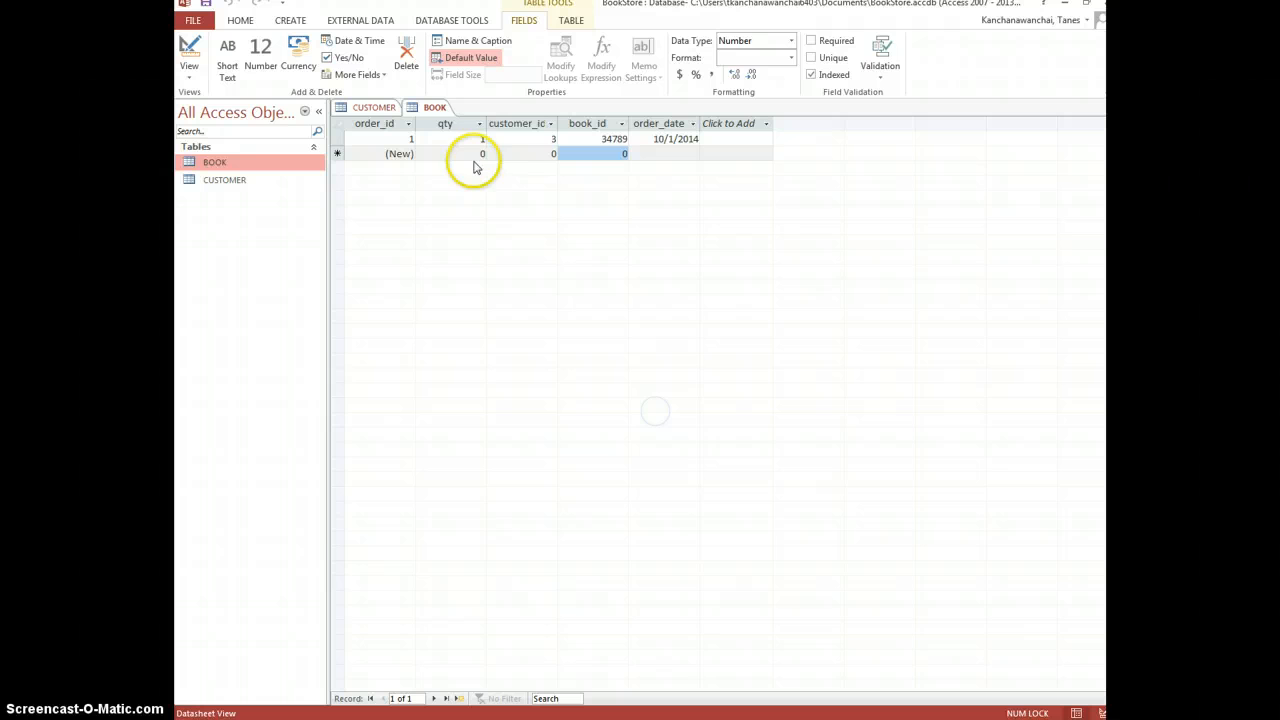
Step: Close the BOOK table and rename it ORDER
right_click(435, 110)
left_click(452, 143)
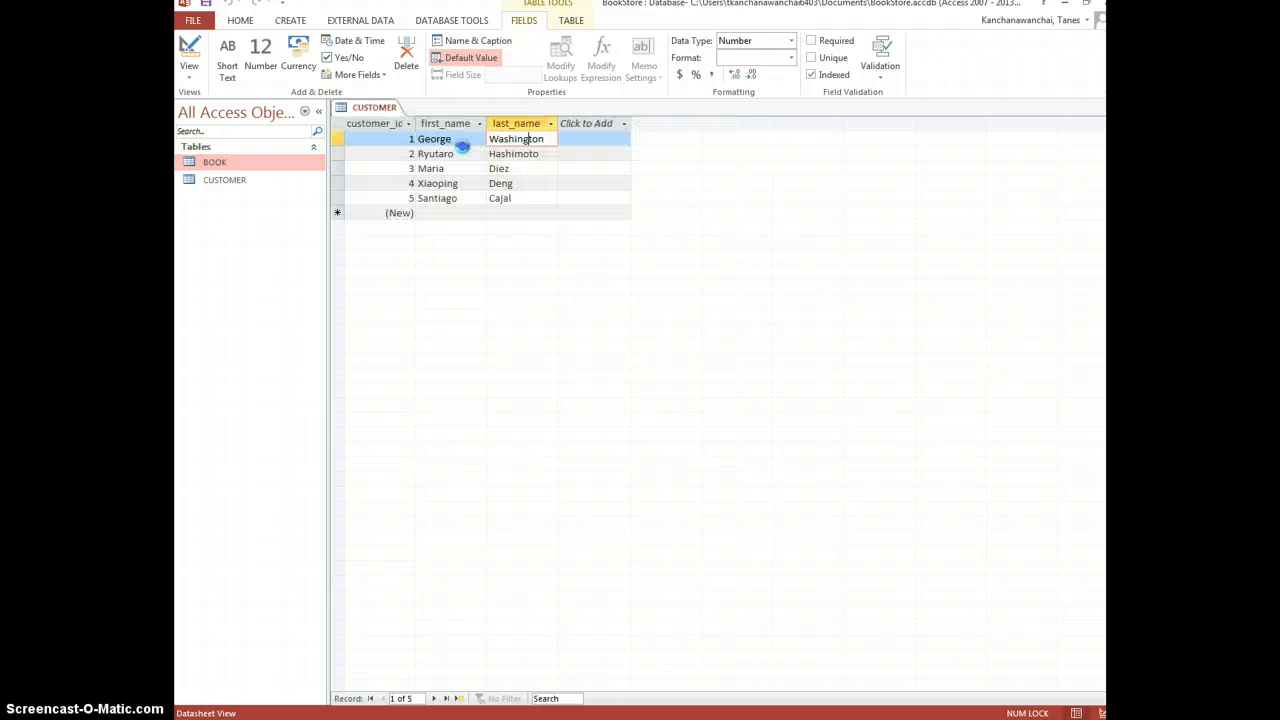
right_click(224, 166)
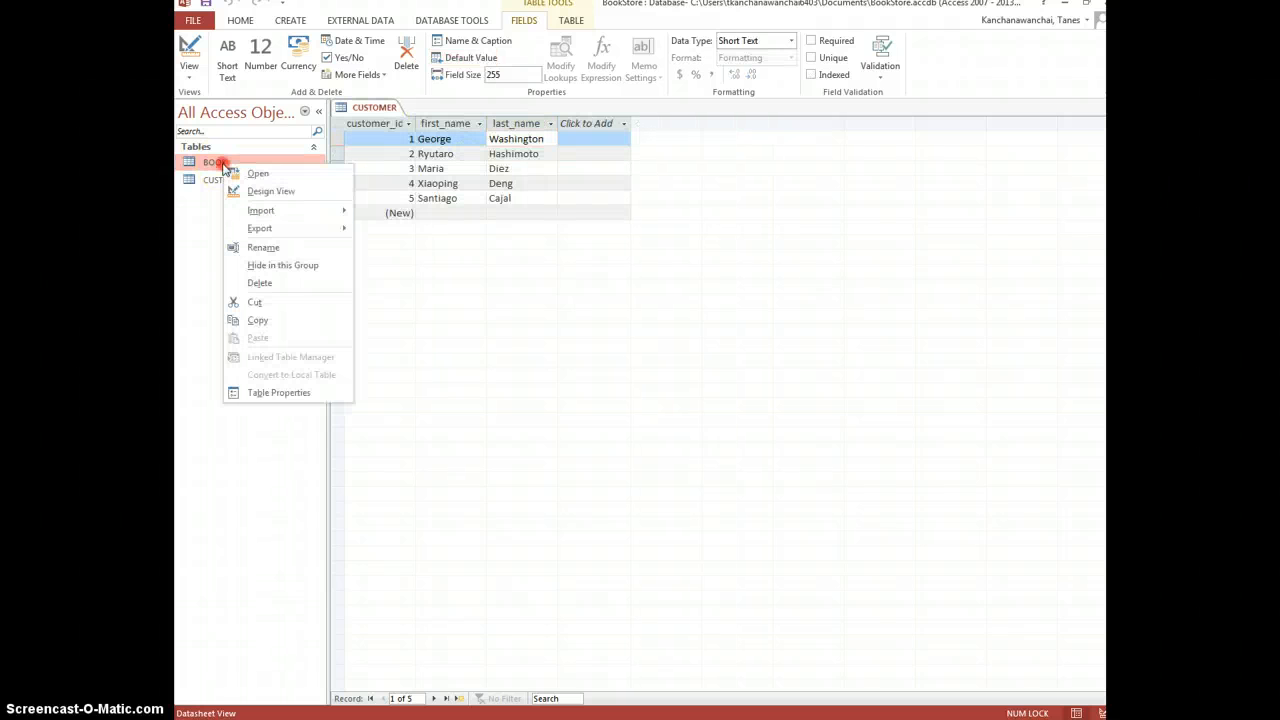
left_click(282, 249)
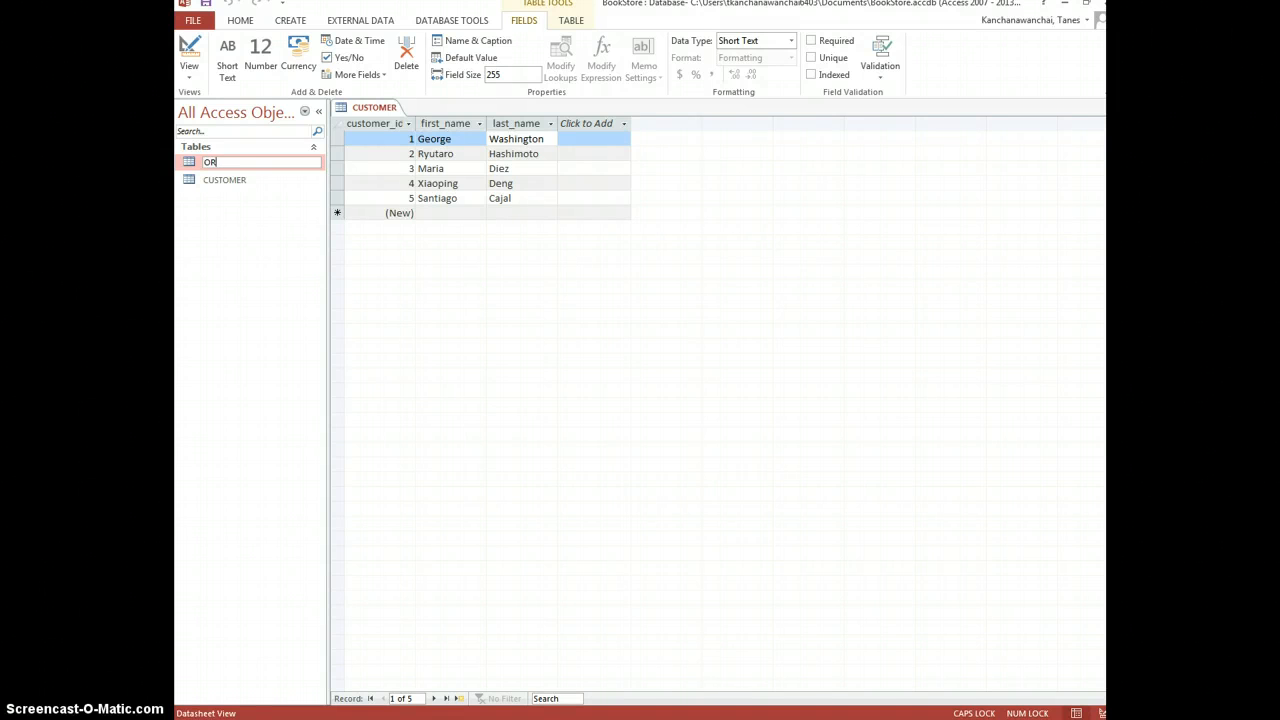
left_click(283, 258)
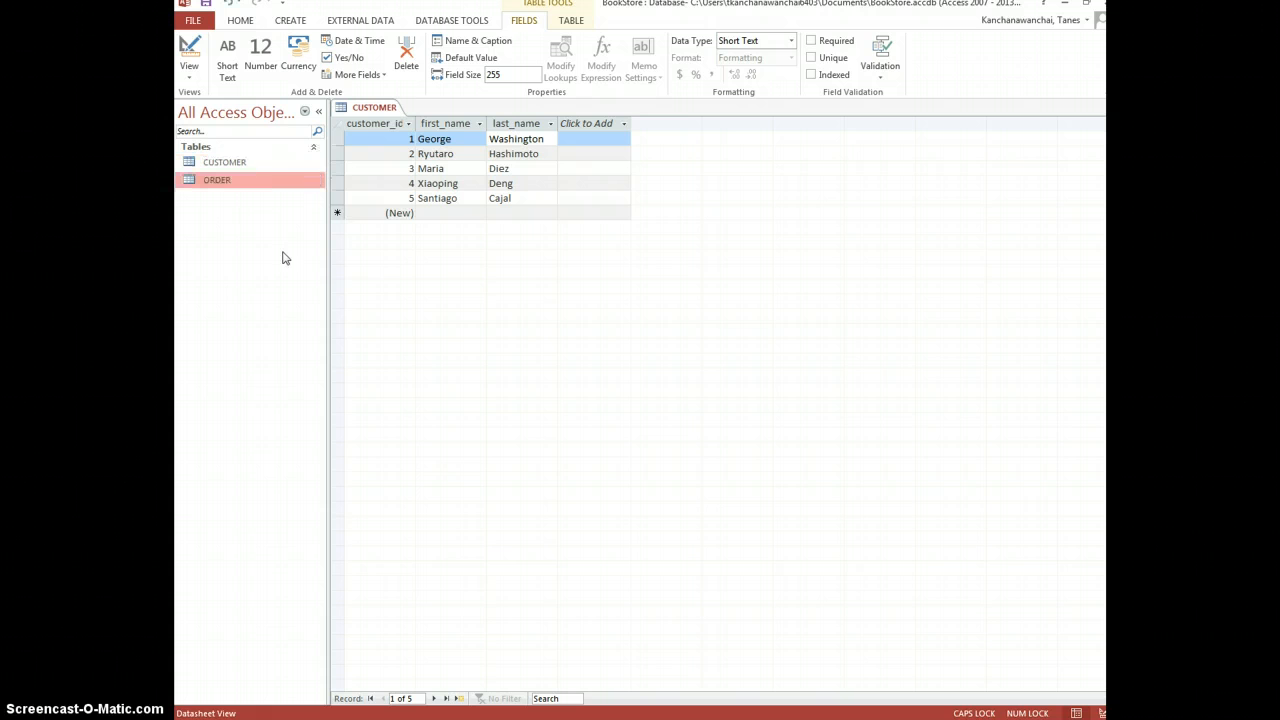
Step: Close the open CUSTOMER table
right_click(382, 107)
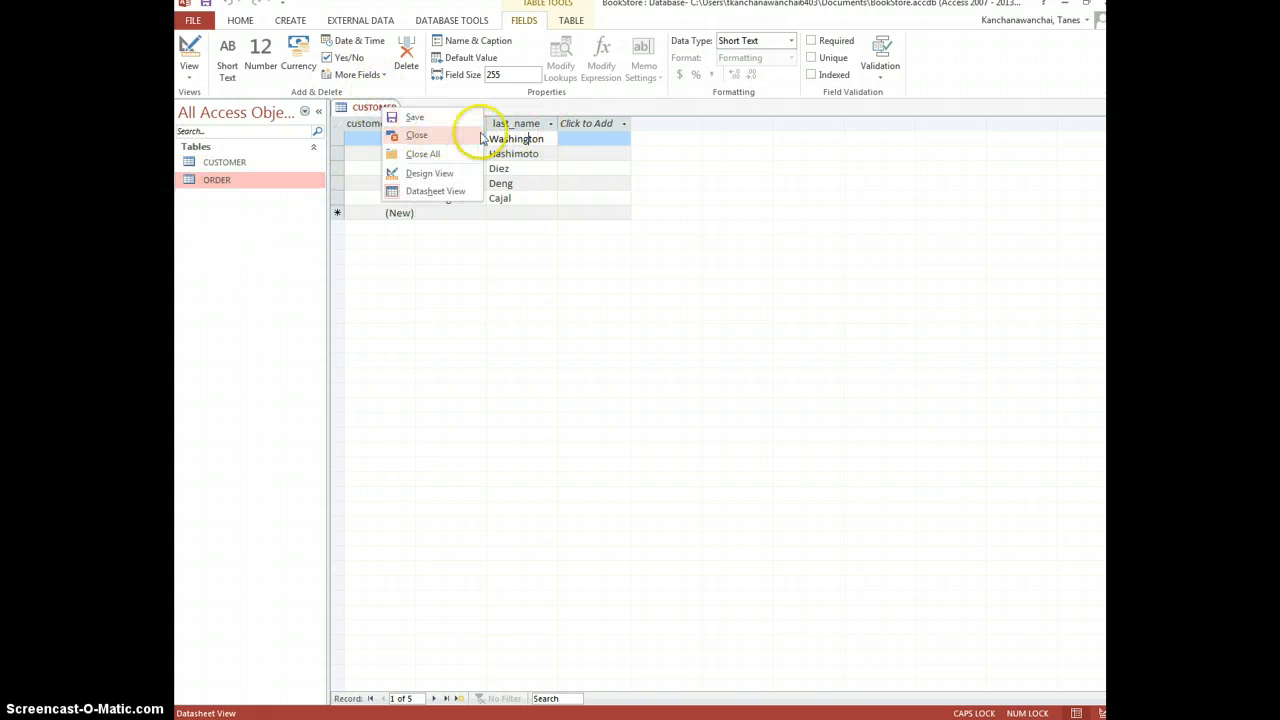
left_click(437, 137)
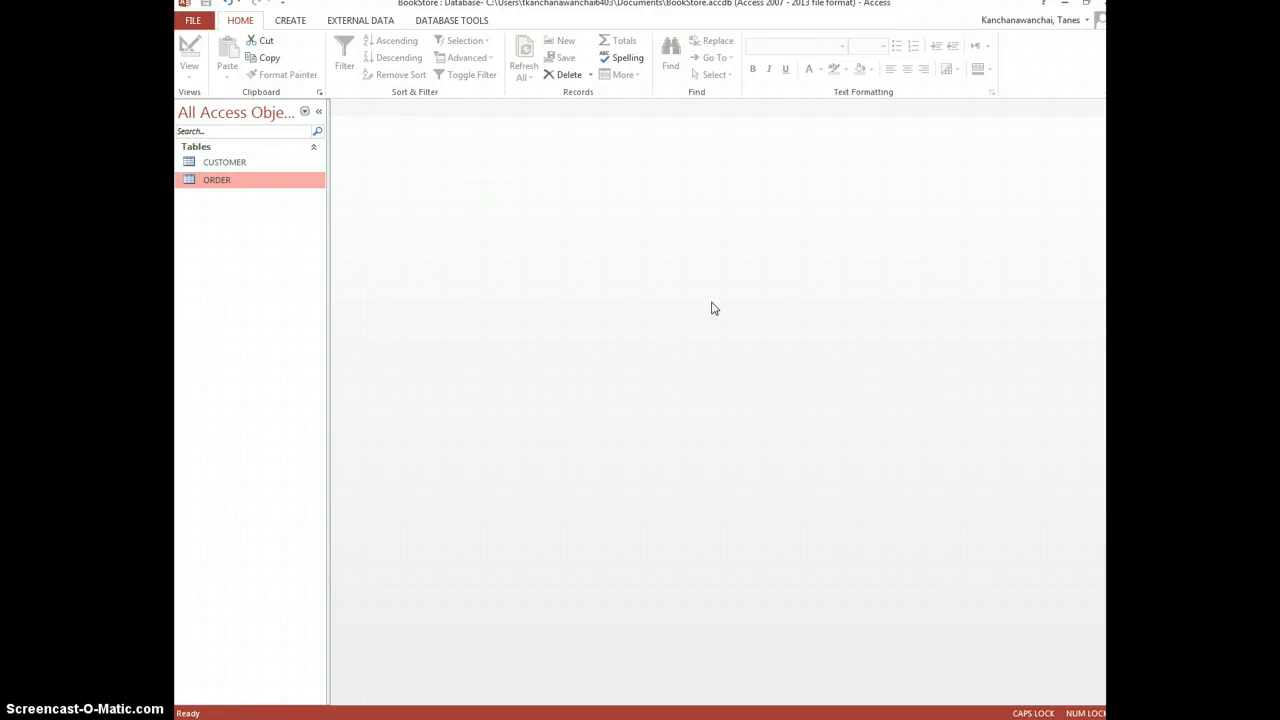
Step: Start importing external data from an Excel spreadsheet
left_click(368, 22)
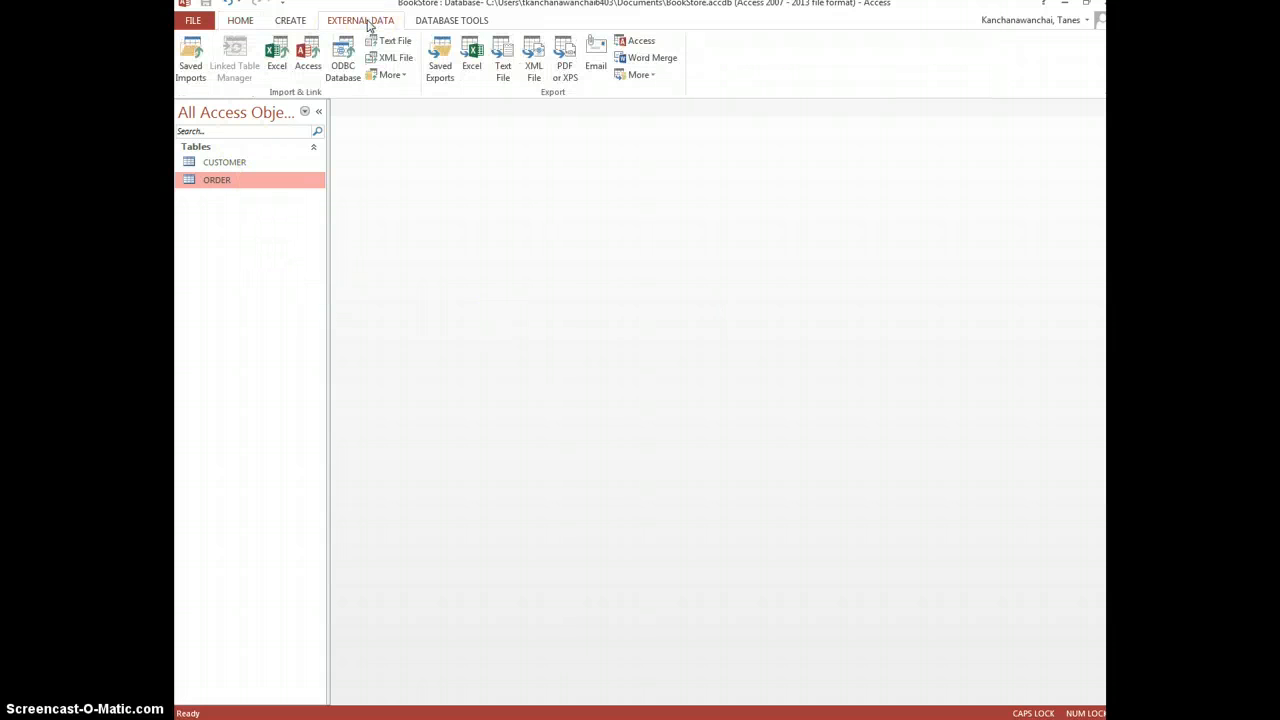
left_click(192, 72)
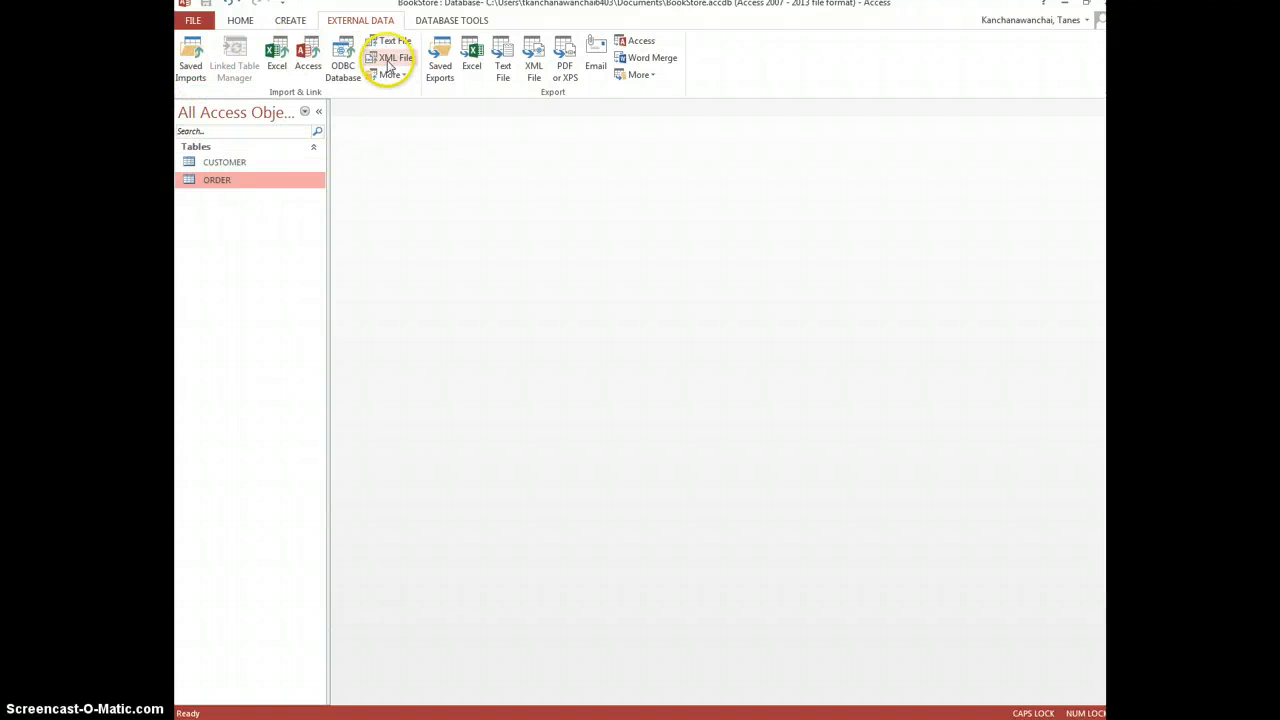
left_click(398, 77)
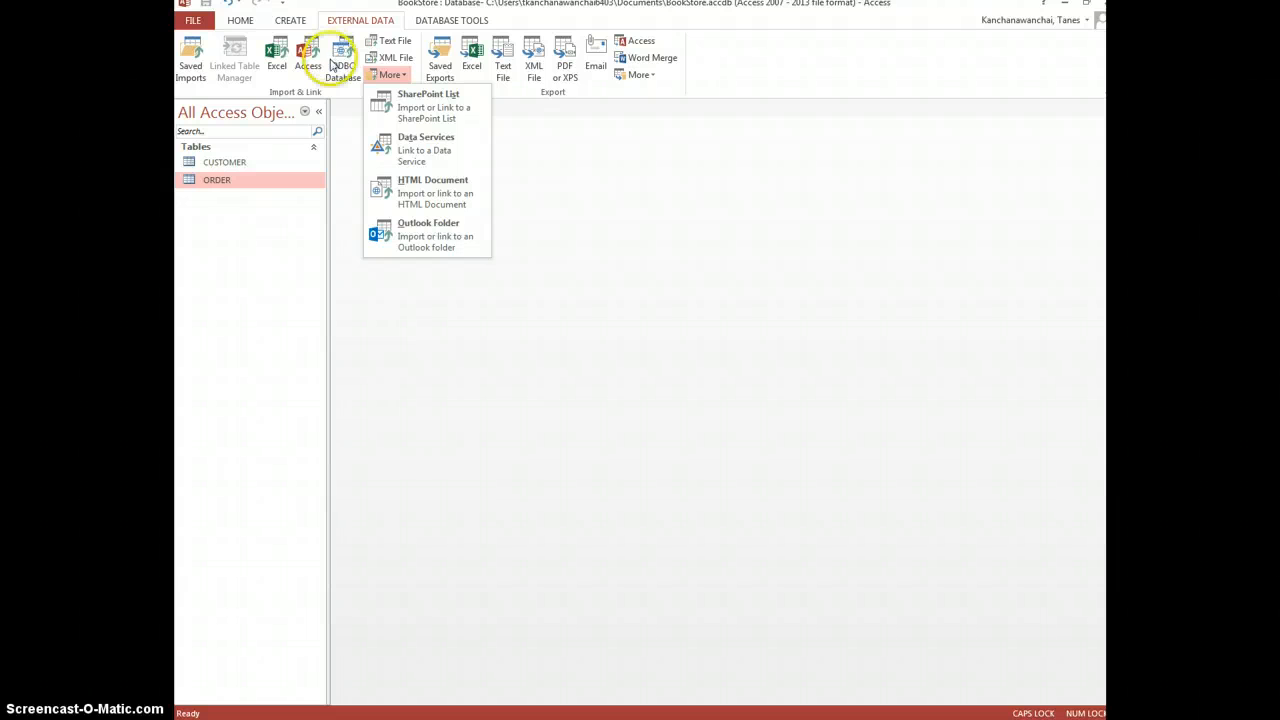
left_click(277, 62)
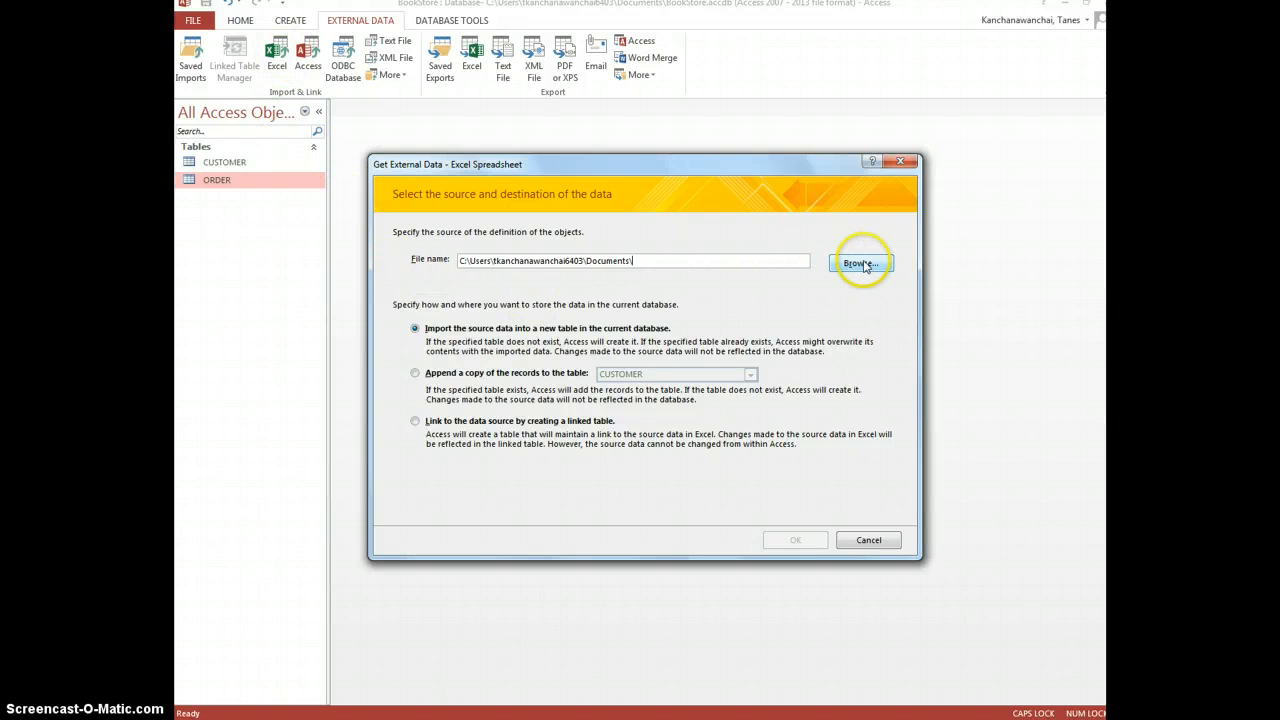
Step: Choose F:\Nova-Fall2014\CSC110-02N\BOOK_DATA.xlsx as the source and proceed with importing it into a new table in the current database
left_click(865, 265)
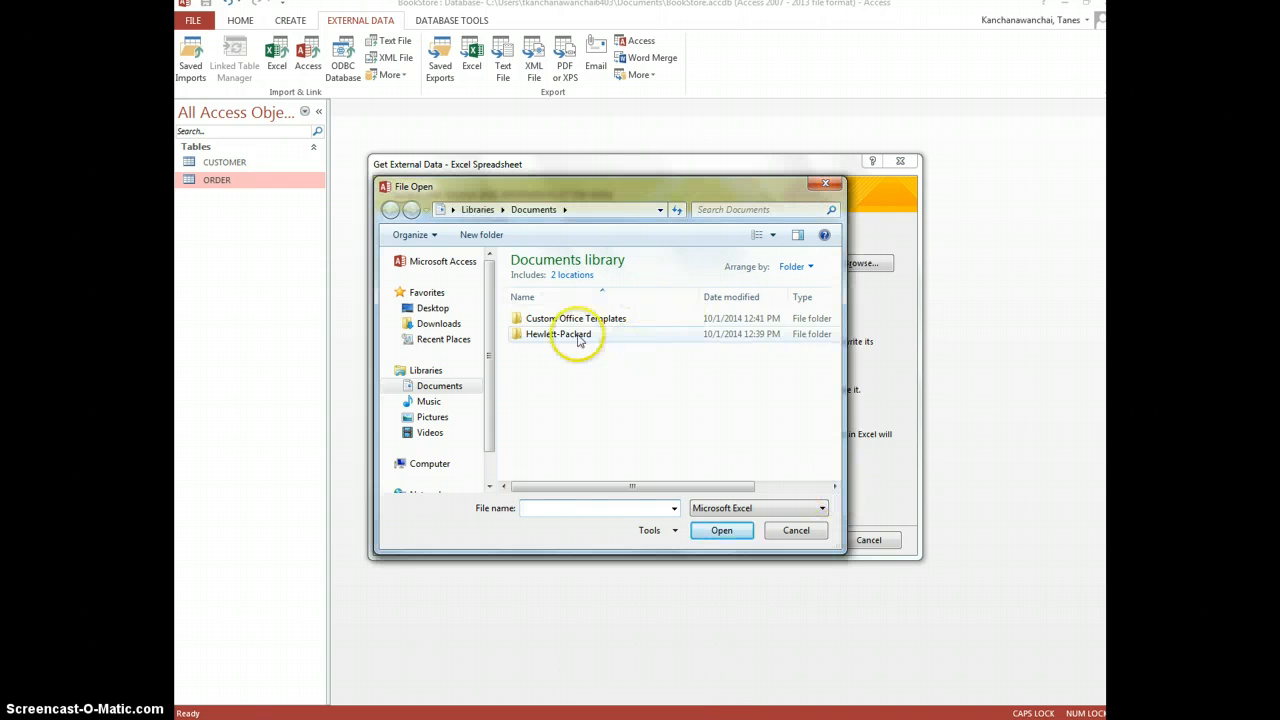
left_click_drag(489, 312, 494, 425)
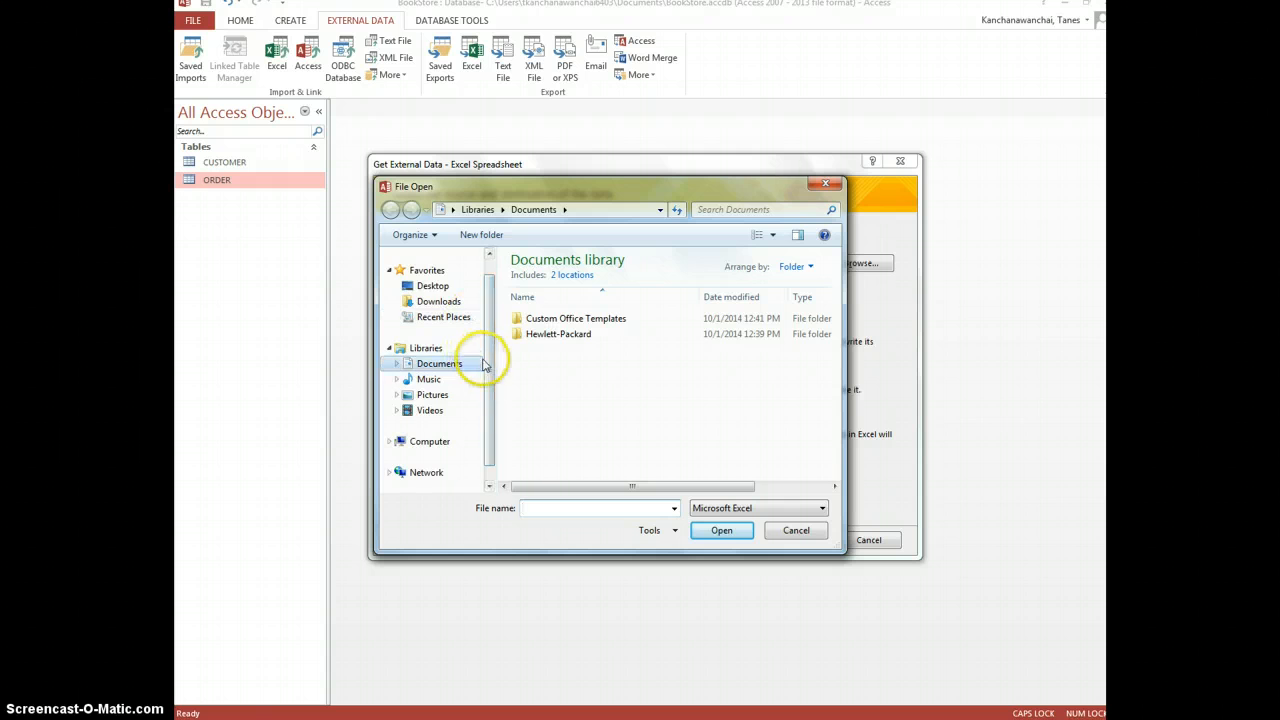
left_click(425, 442)
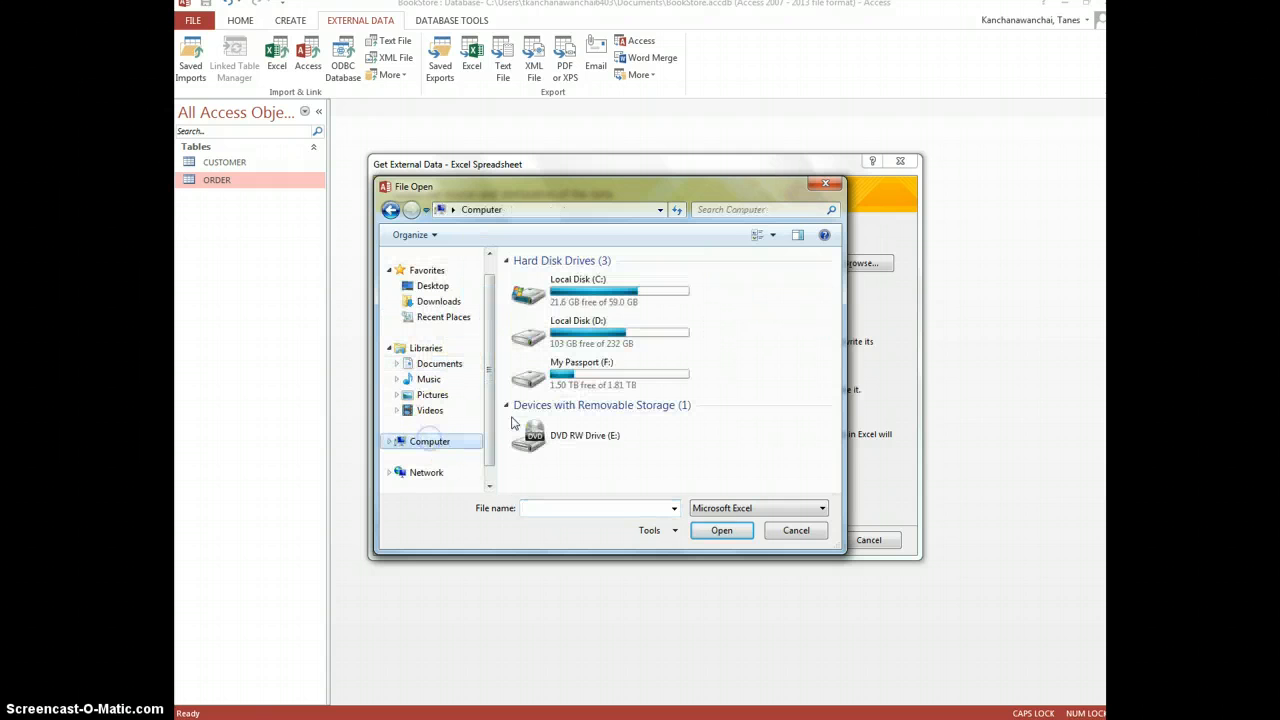
double_click(594, 380)
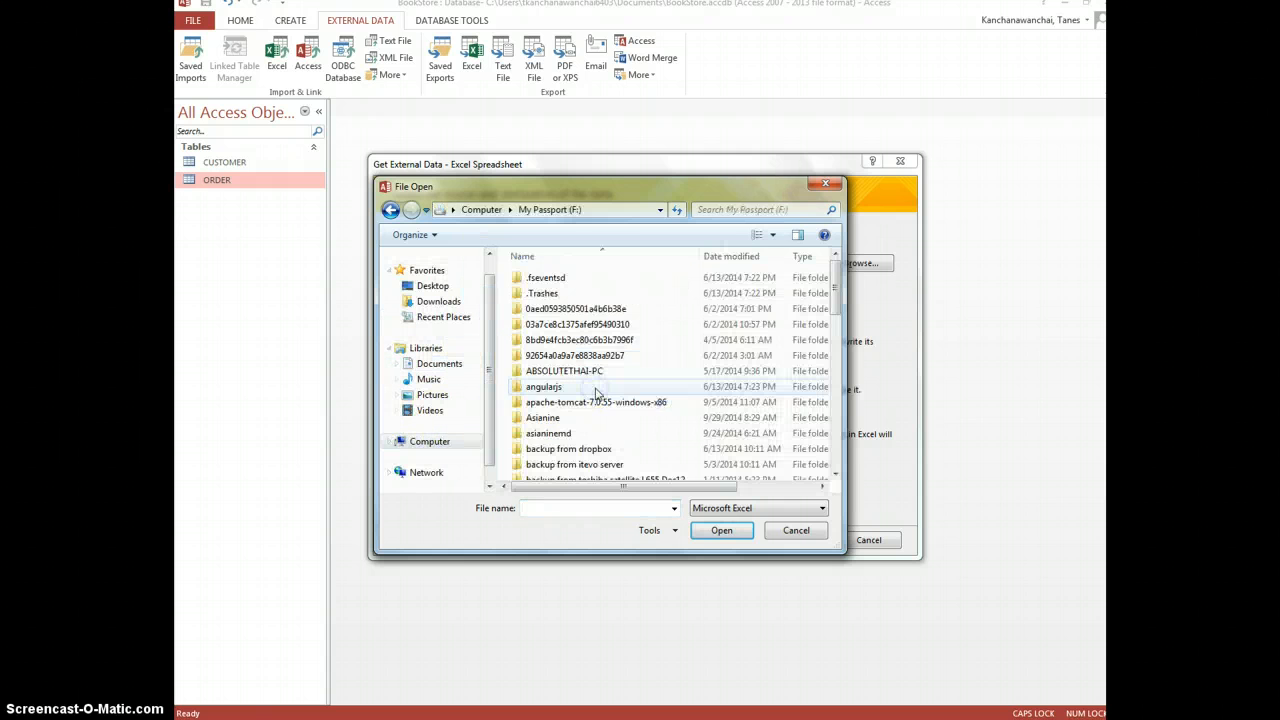
scroll(596, 393, "down", 5)
scroll(596, 393, "down", 5)
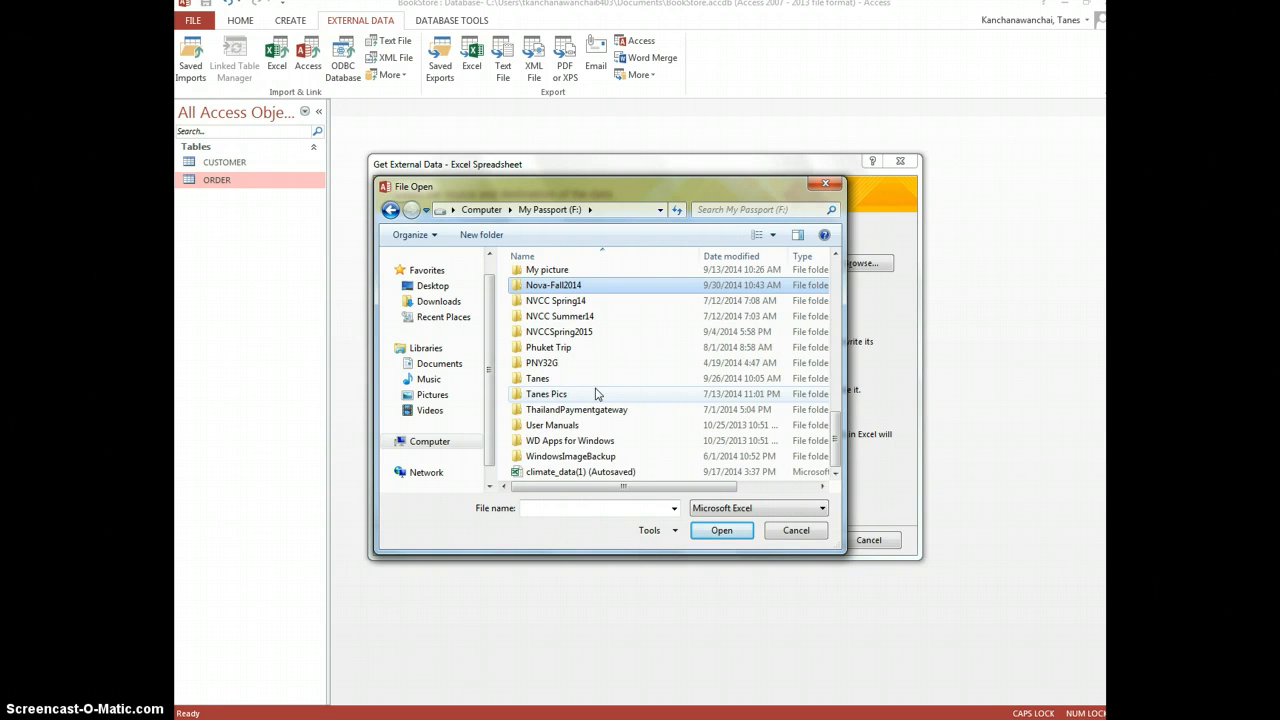
double_click(545, 290)
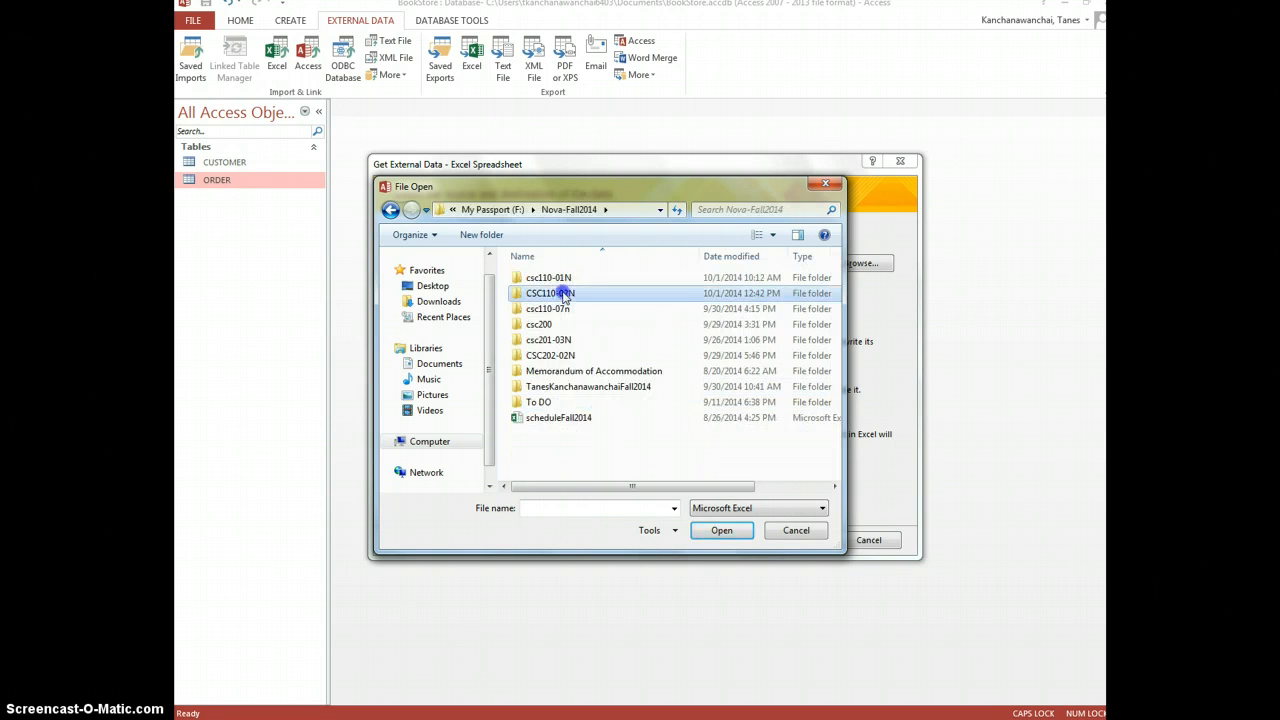
double_click(563, 294)
double_click(560, 281)
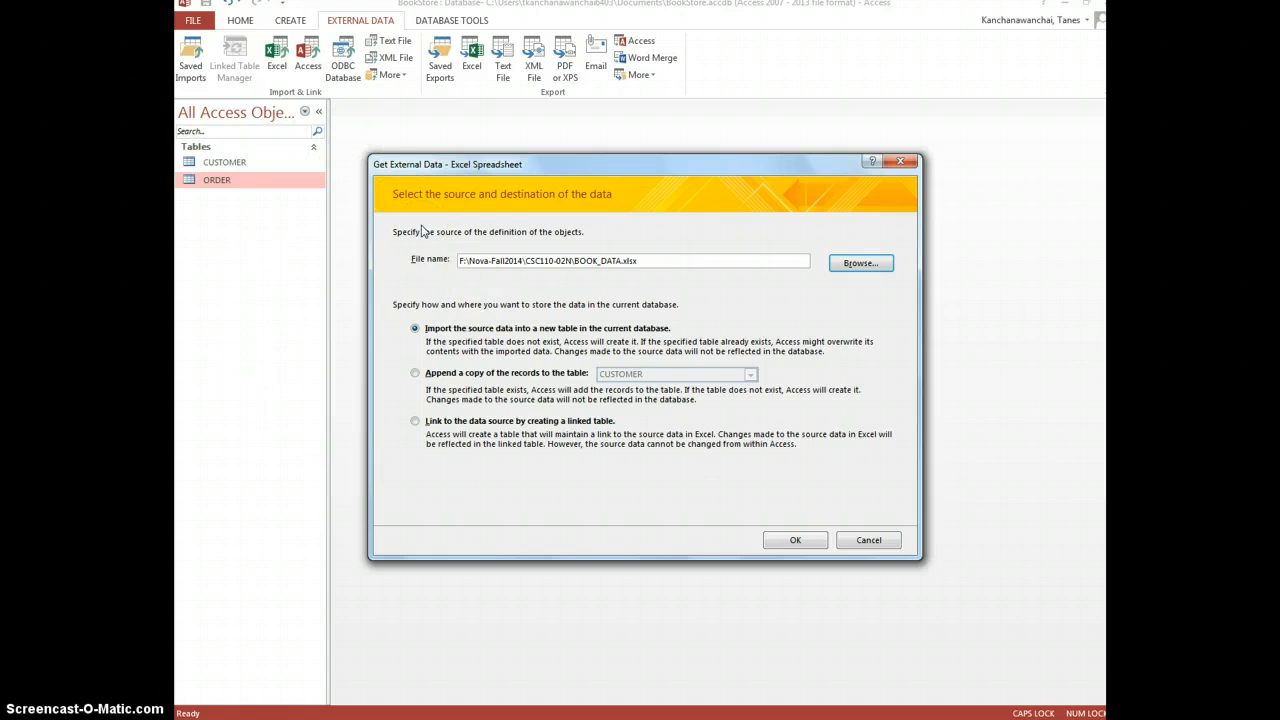
left_click(785, 541)
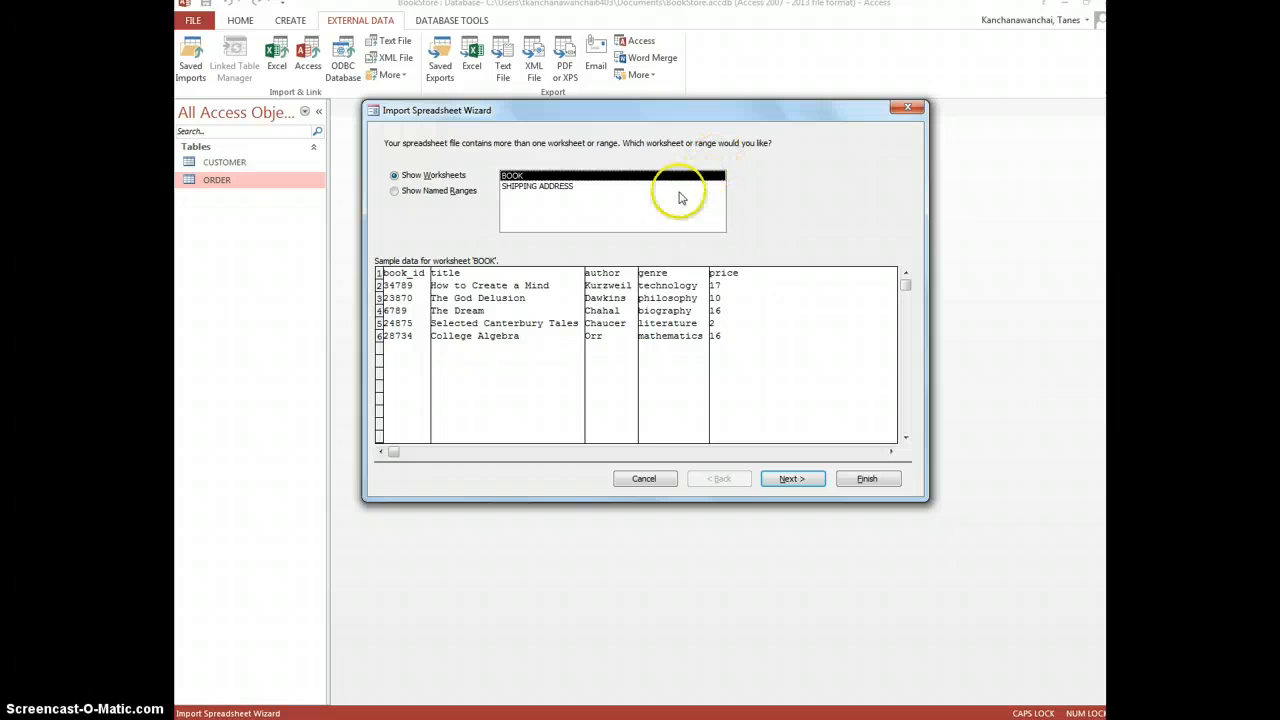
Step: Compare the sample data of the BOOK and SHIPPING ADDRESS worksheets, check the named ranges and return to the BOOK worksheet
left_click(603, 188)
left_click(590, 178)
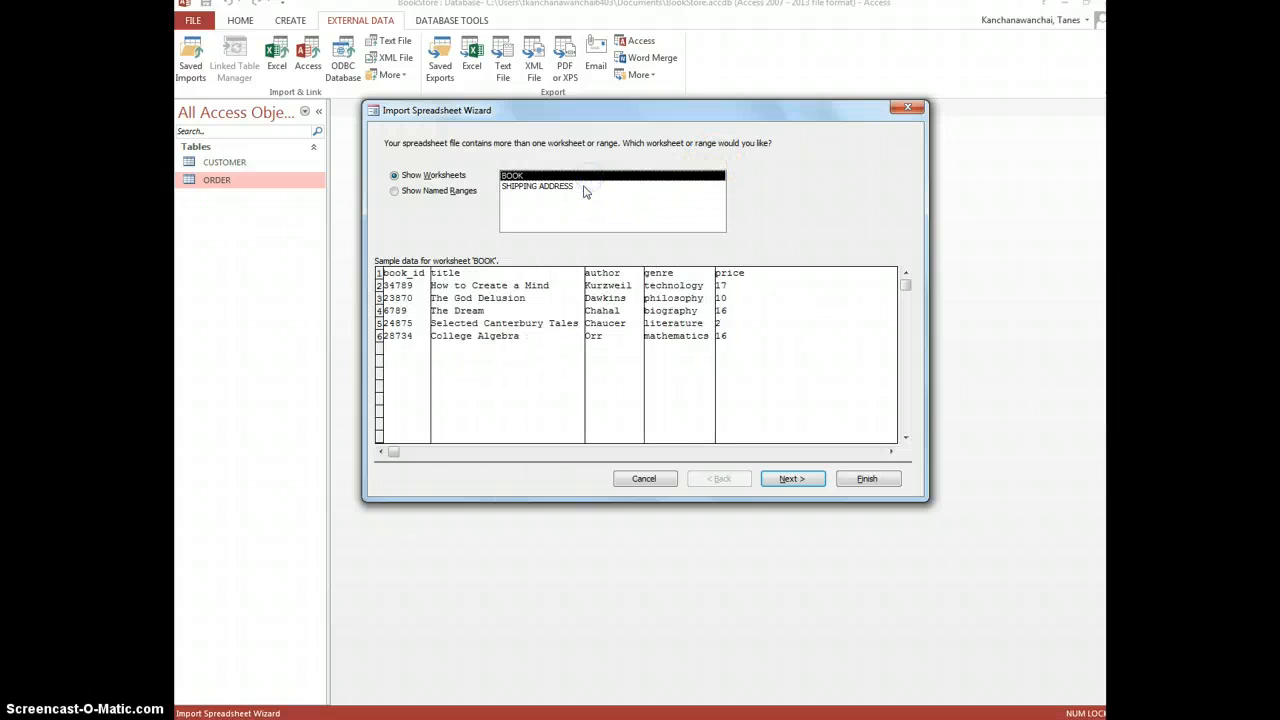
left_click(583, 188)
left_click(571, 175)
left_click(566, 187)
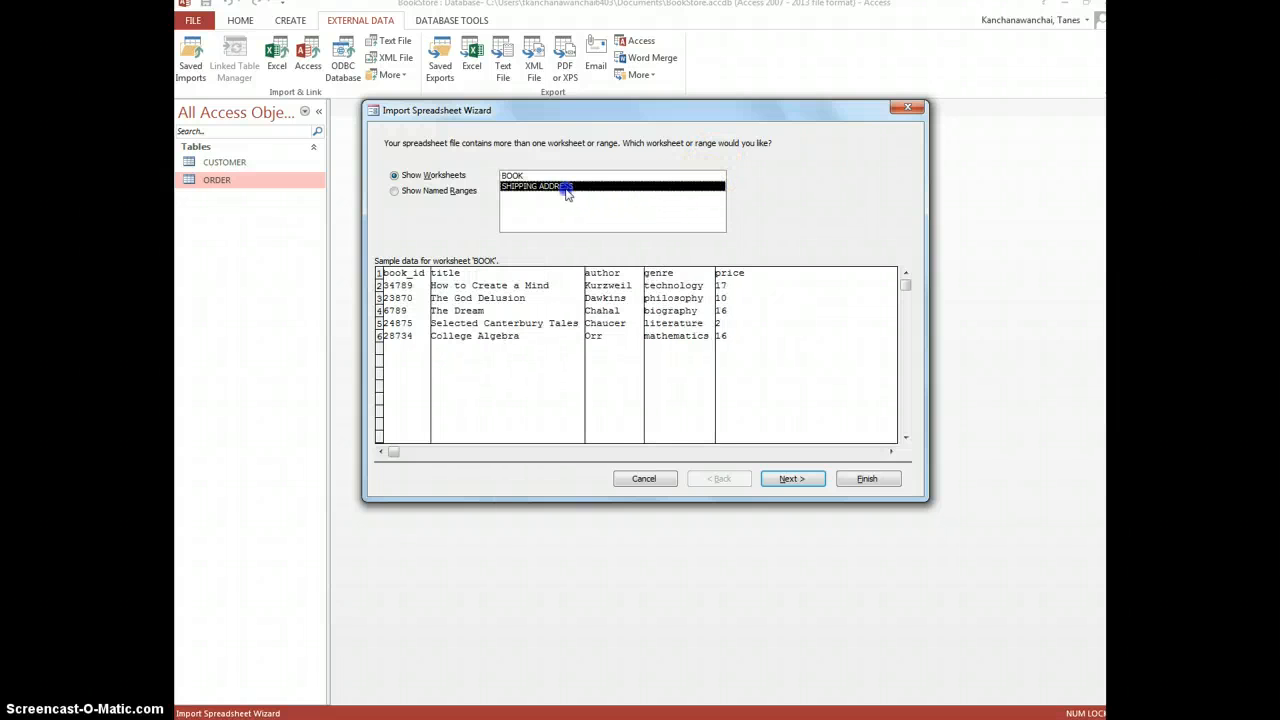
left_click(560, 176)
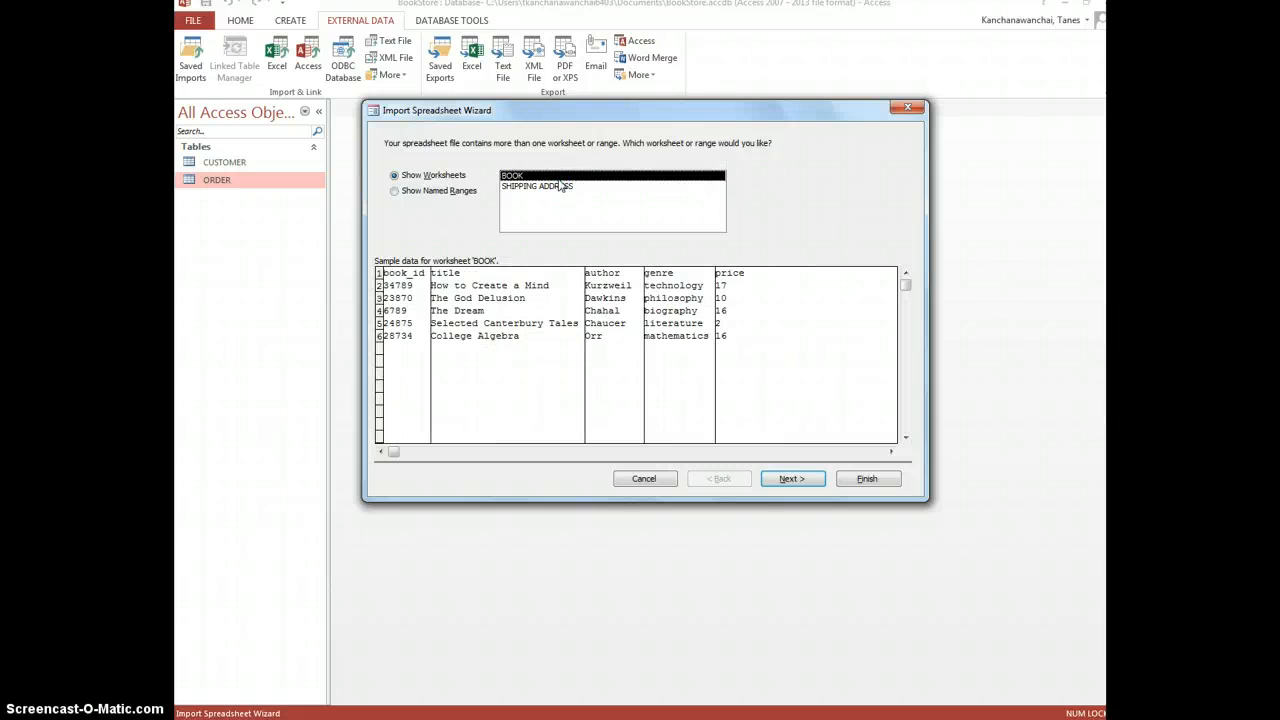
left_click(564, 188)
left_click(563, 176)
left_click(566, 188)
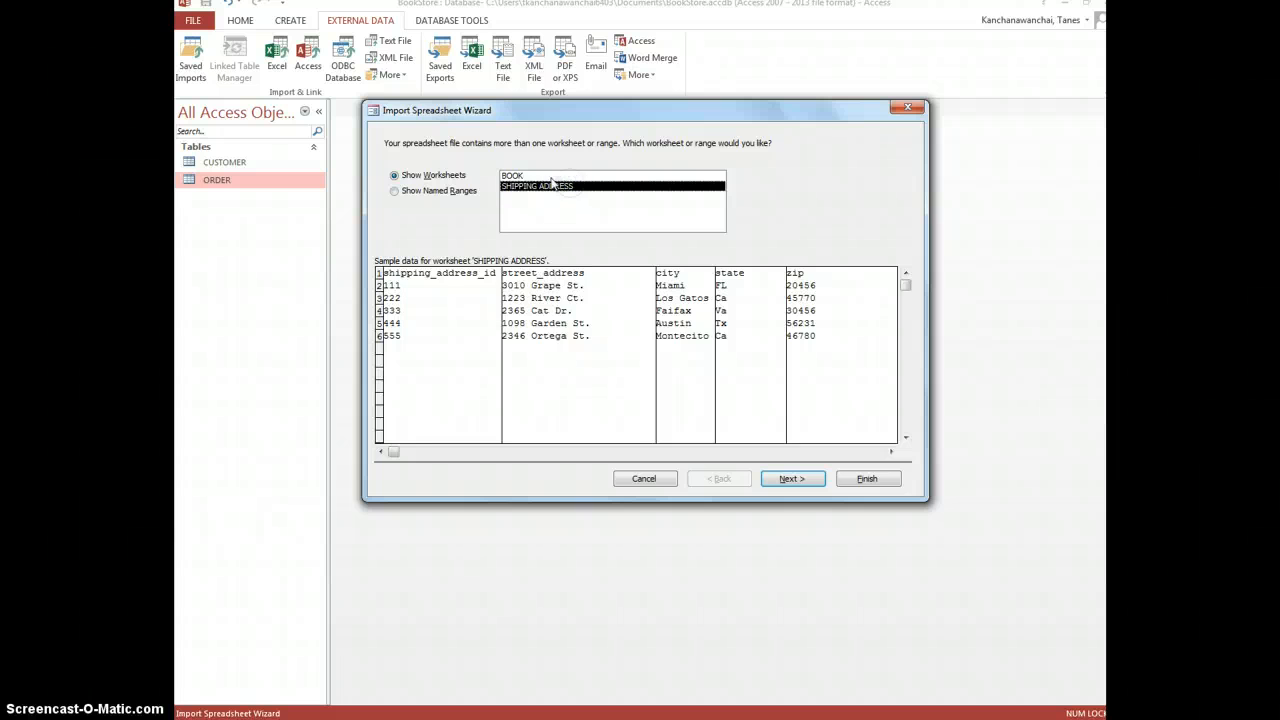
left_click(553, 176)
left_click(555, 187)
left_click(545, 177)
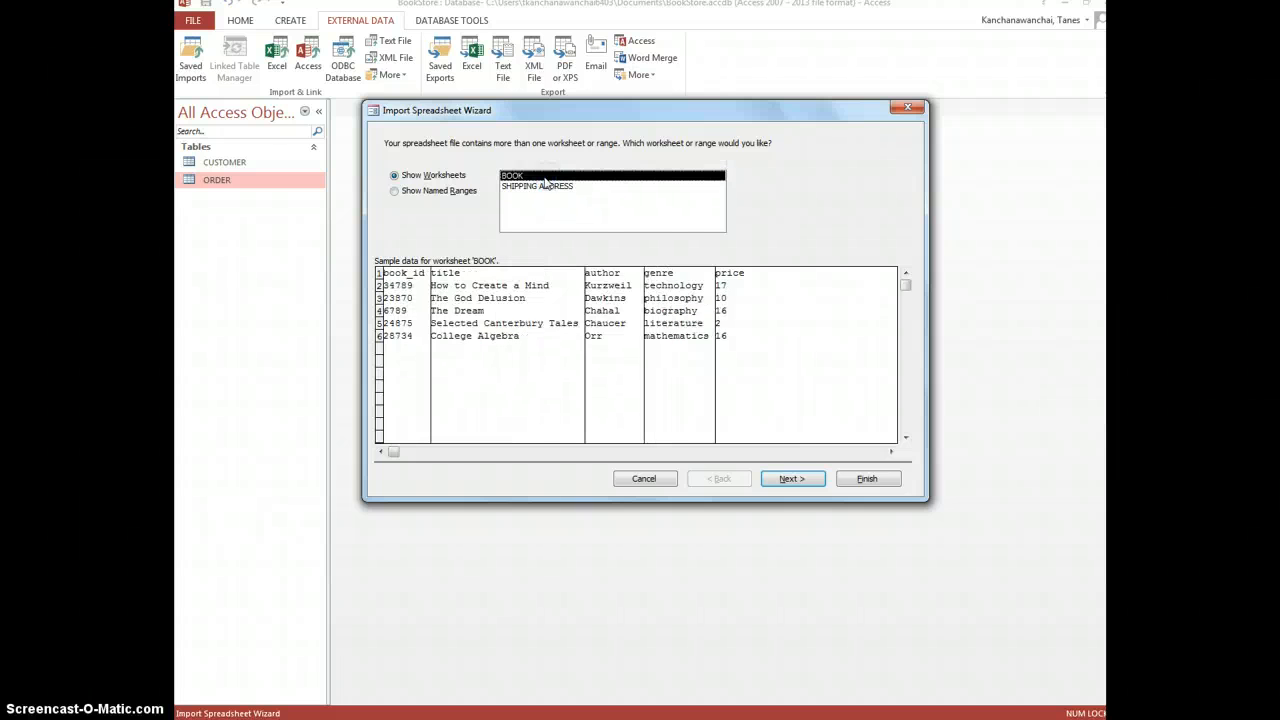
left_click(447, 192)
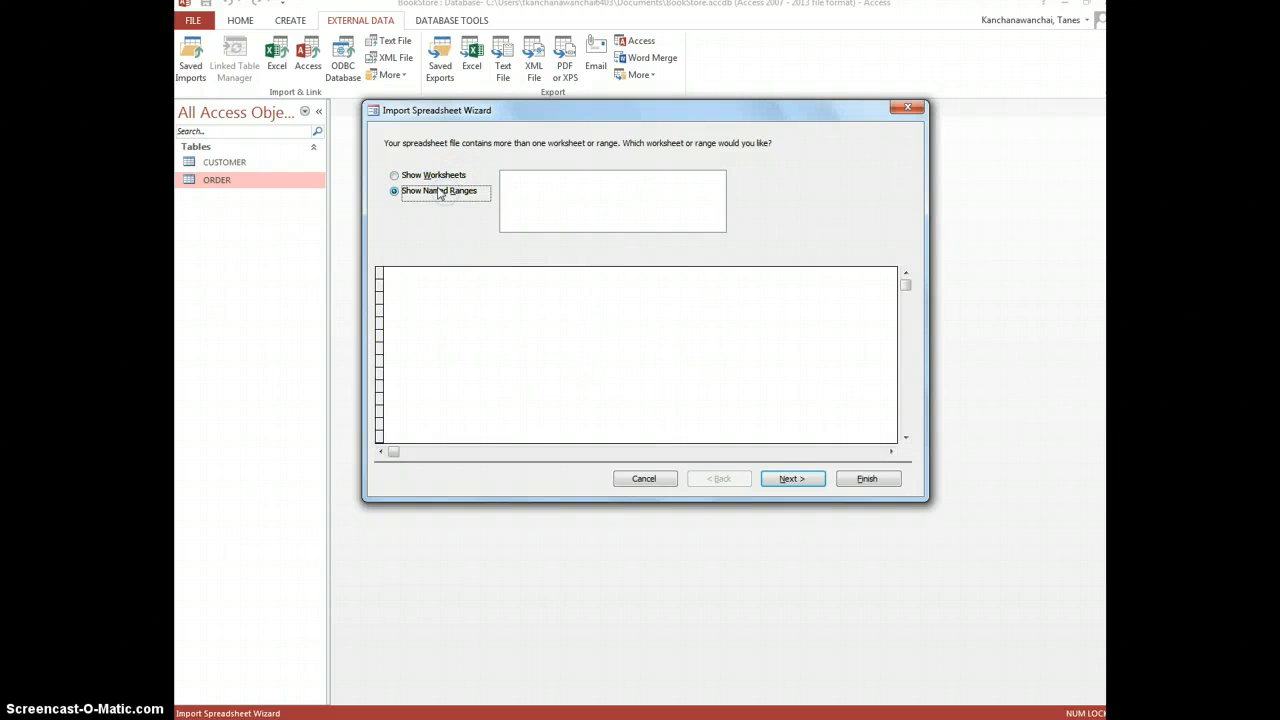
left_click(416, 177)
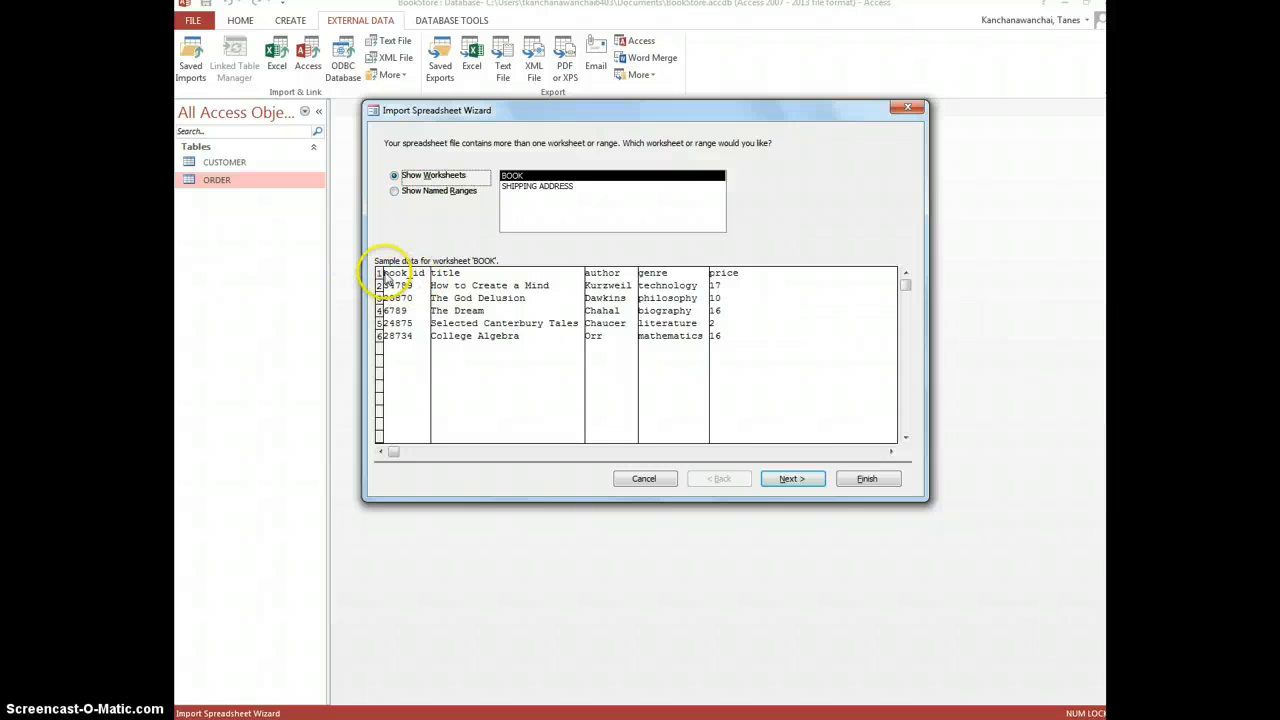
Step: Keep the first row of the BOOK worksheet as column headings and set book_id to Long Integer, indexed as Yes (No Duplicates)
left_click(792, 478)
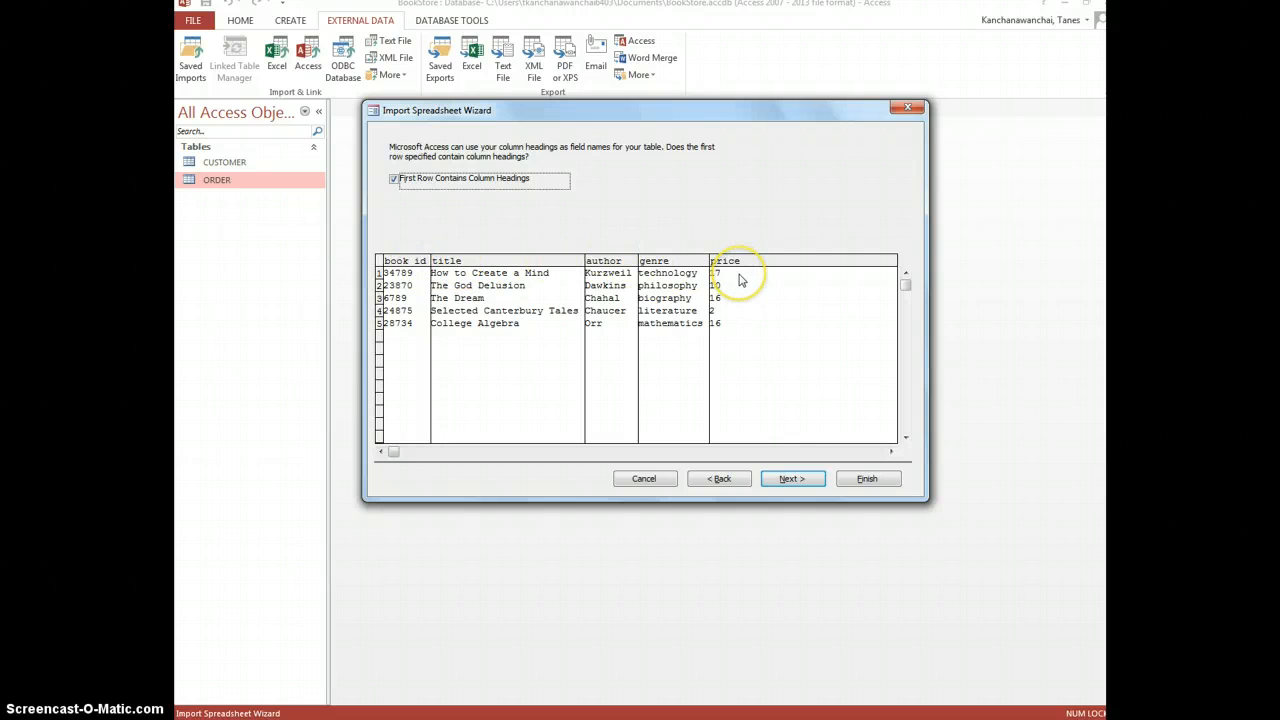
left_click(792, 479)
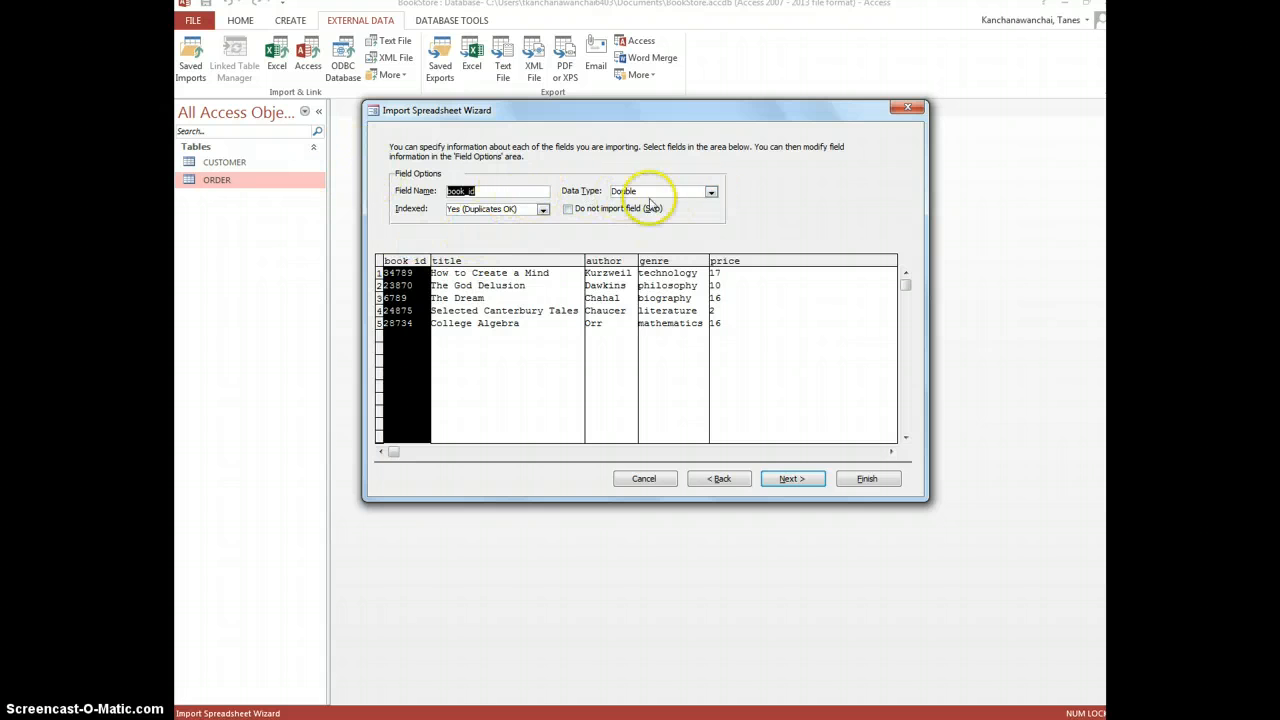
left_click(710, 191)
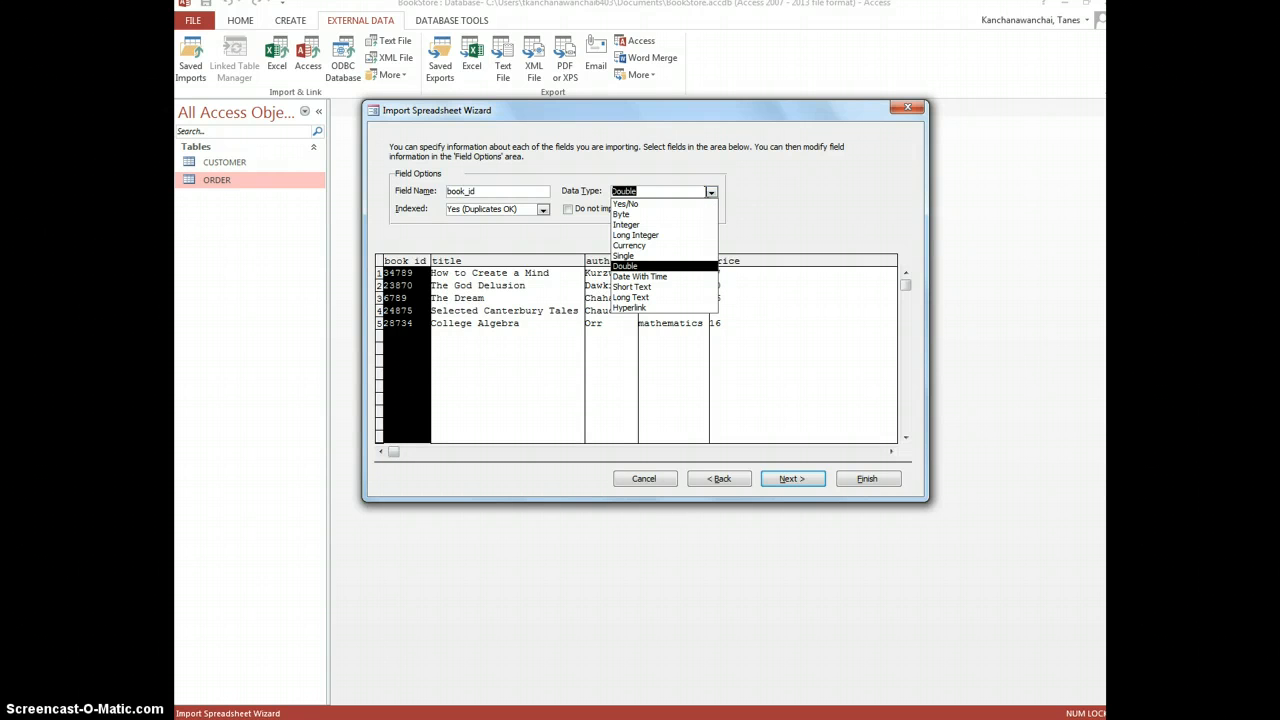
left_click(690, 224)
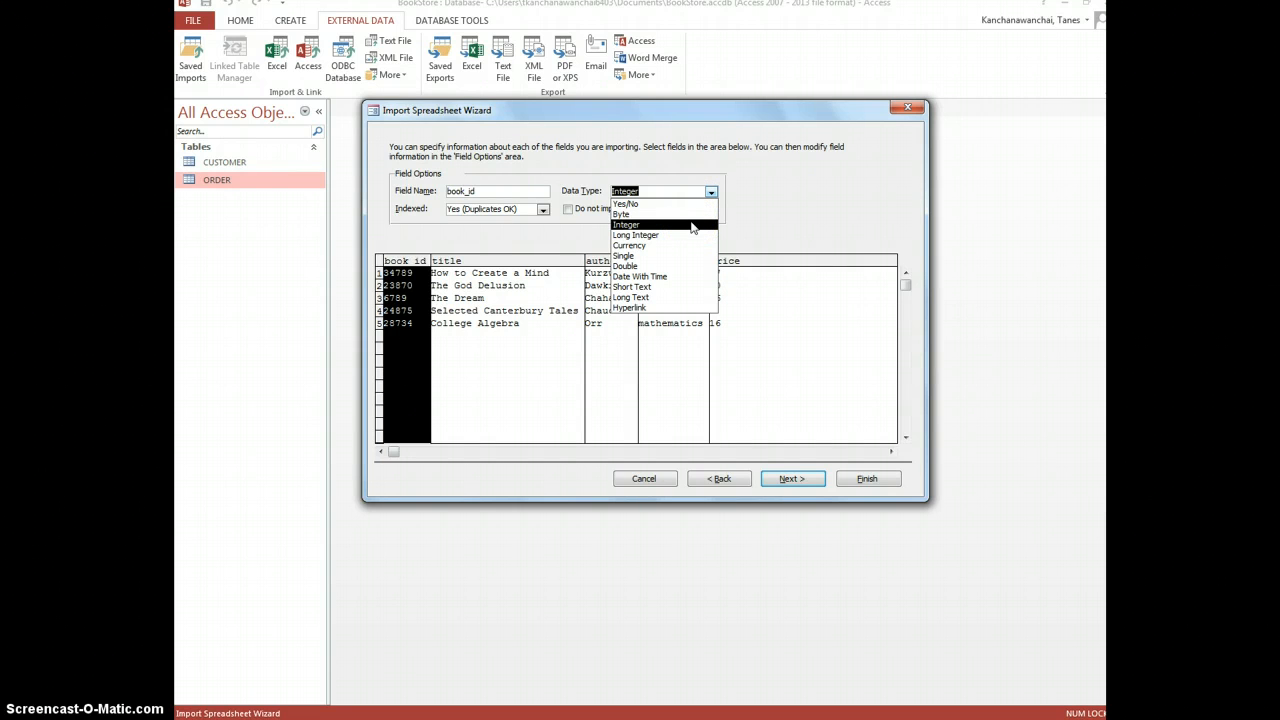
left_click(678, 235)
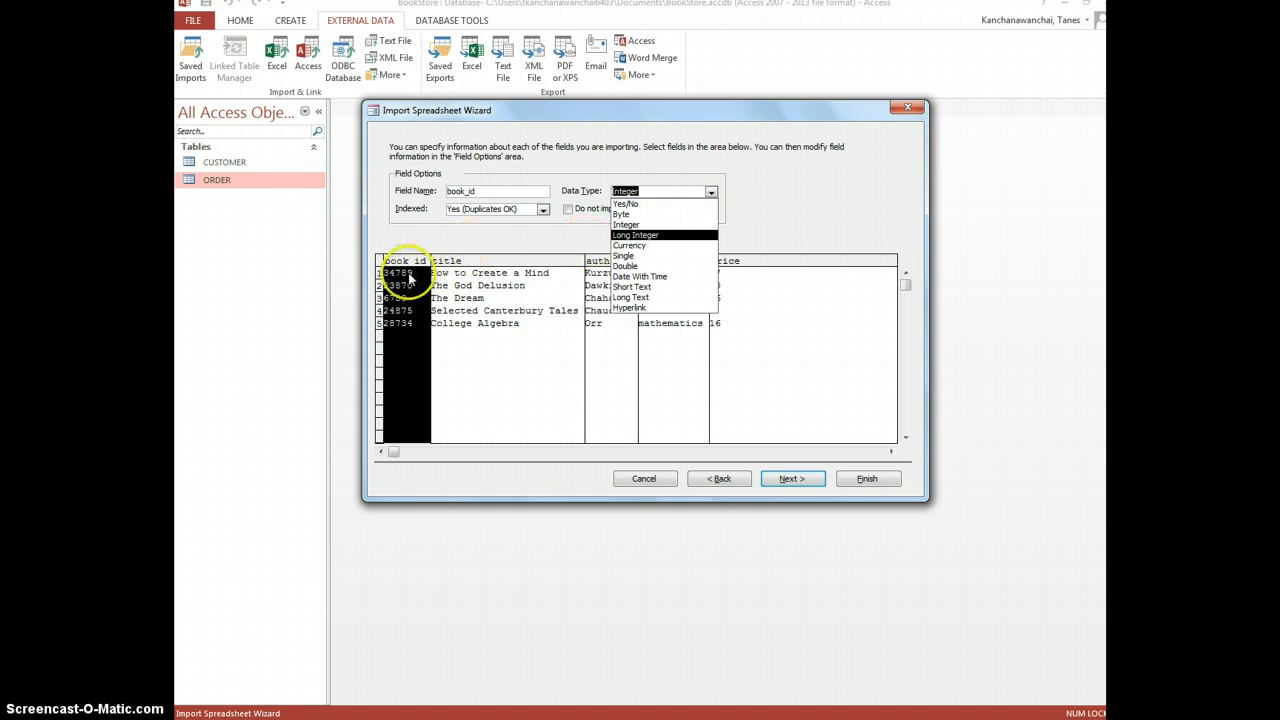
left_click(650, 236)
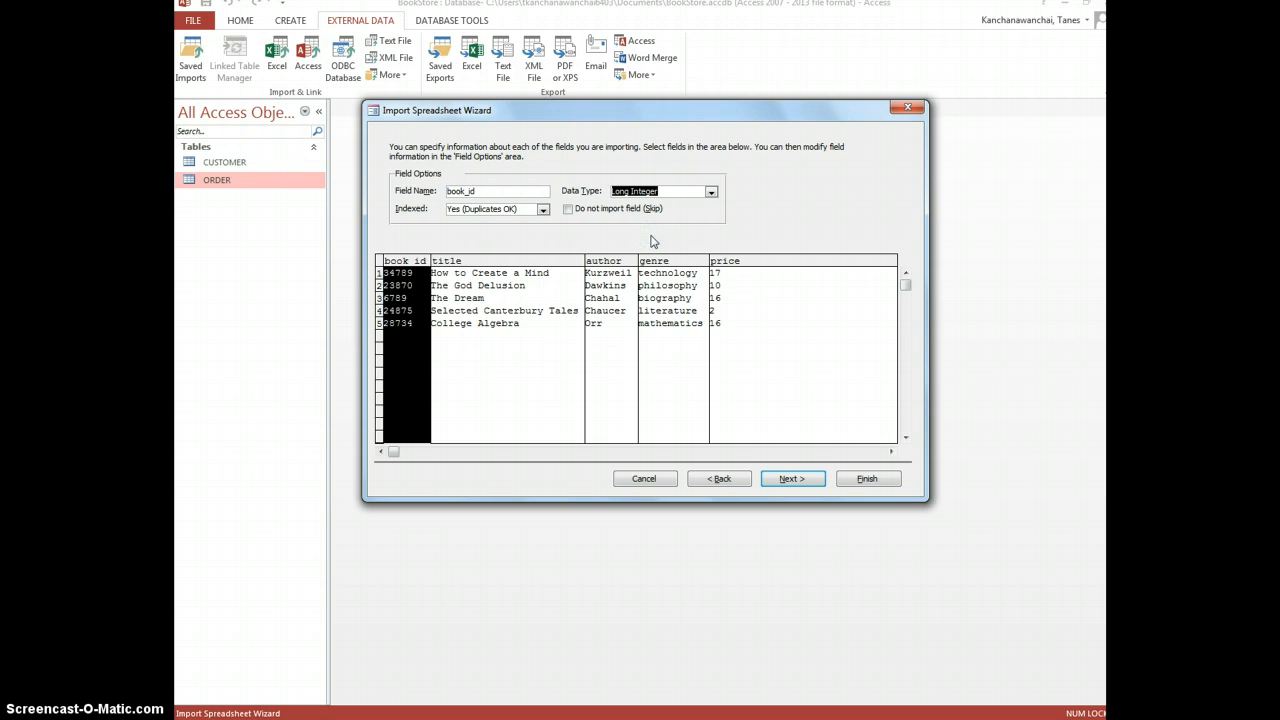
left_click(543, 211)
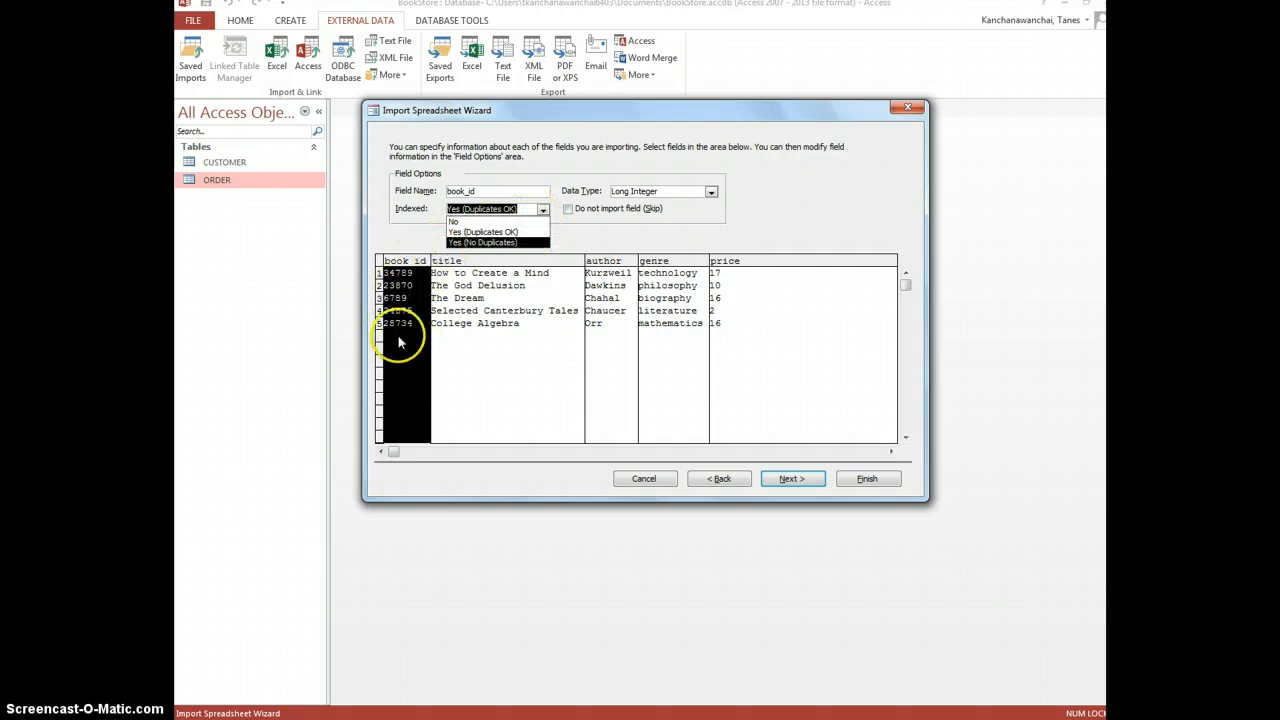
left_click(475, 243)
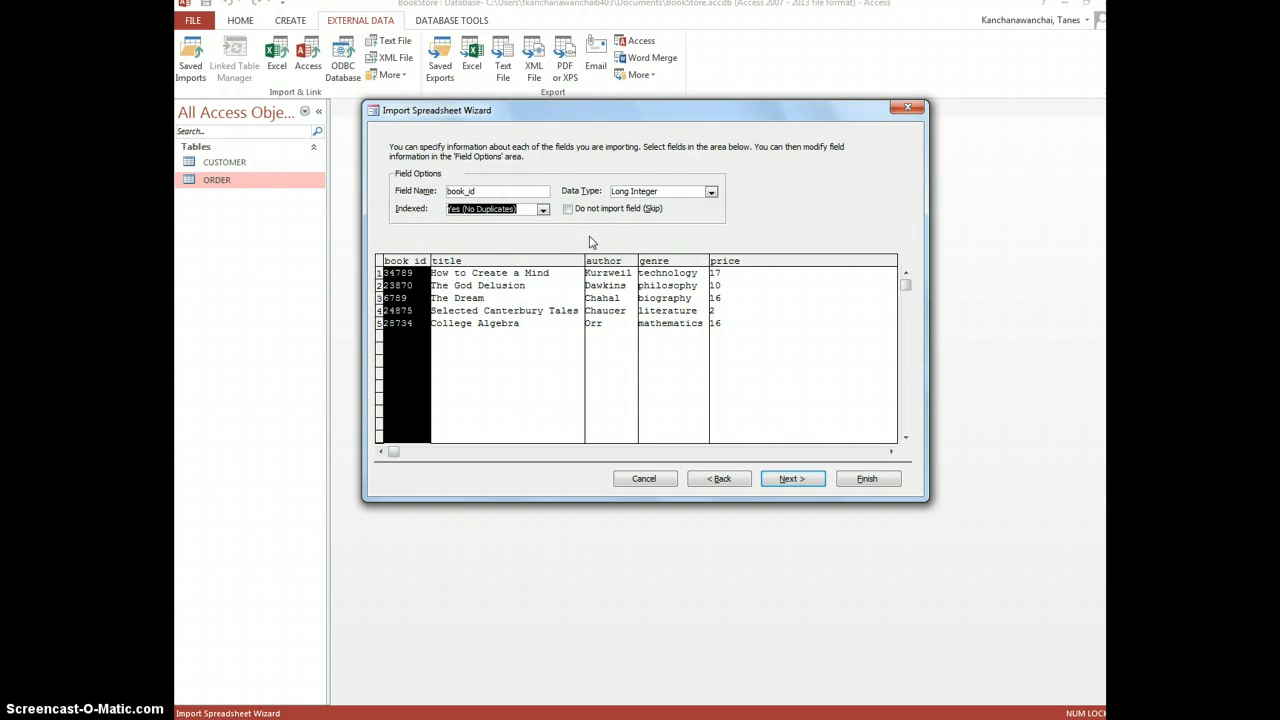
Step: Review the import options of the title, author and genre fields and set the price field's data type to Currency
left_click(530, 280)
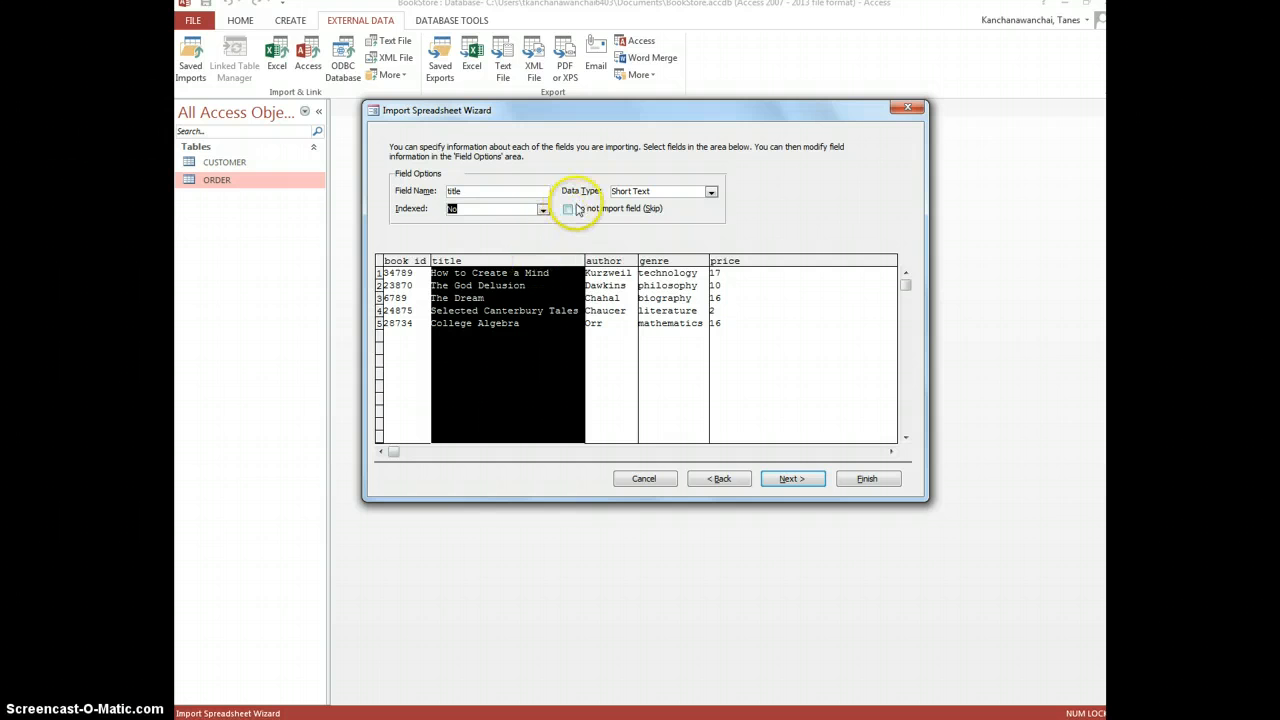
left_click(610, 262)
left_click(667, 260)
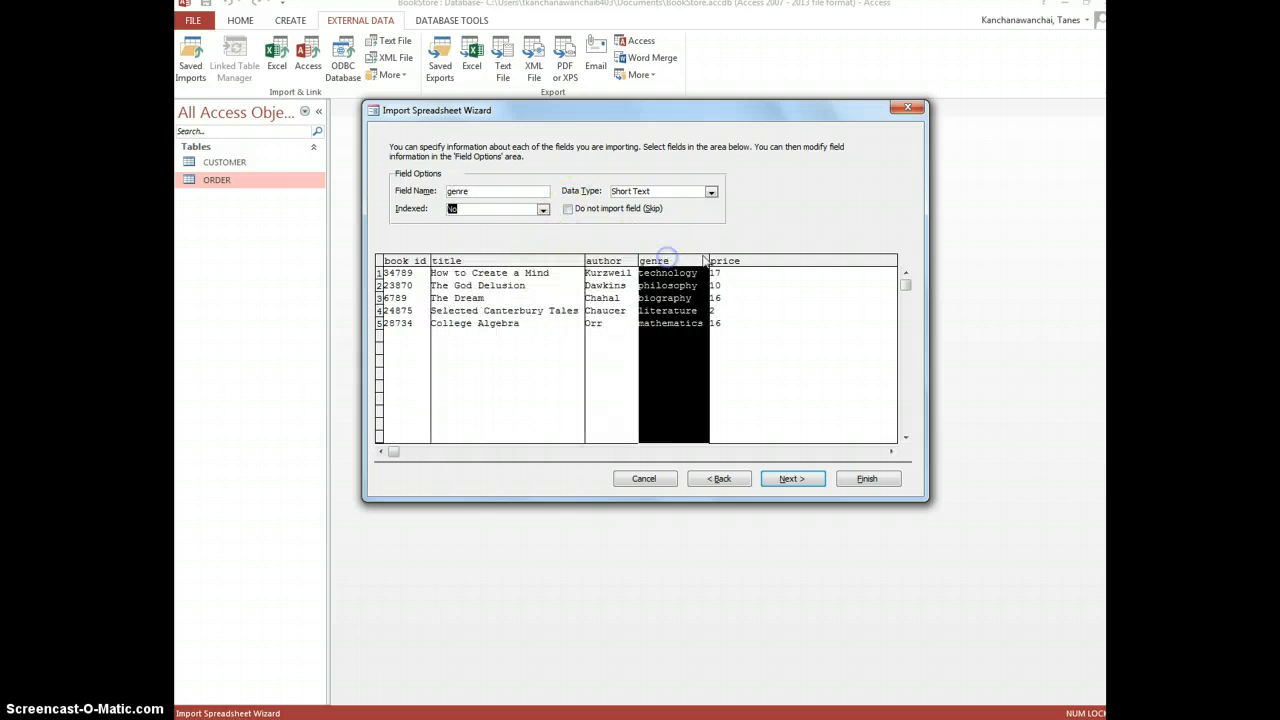
left_click(722, 262)
left_click(526, 259)
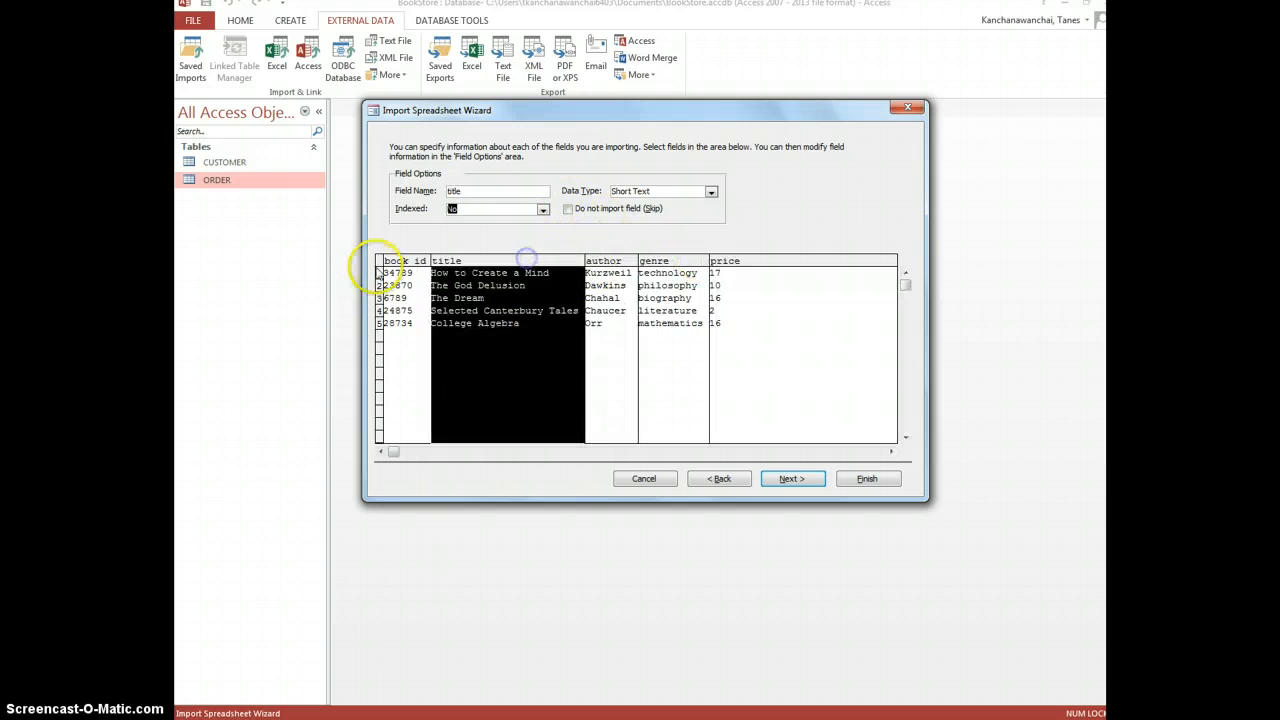
left_click(615, 263)
left_click(665, 260)
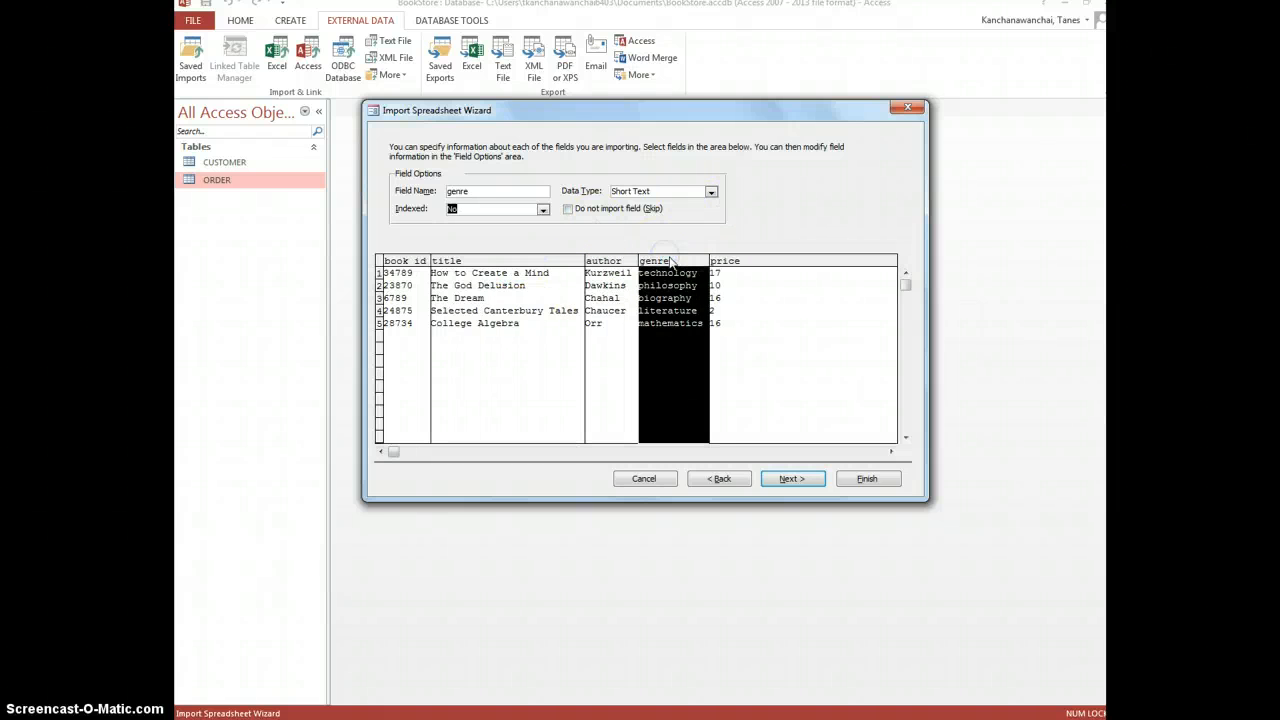
left_click(729, 259)
left_click(711, 192)
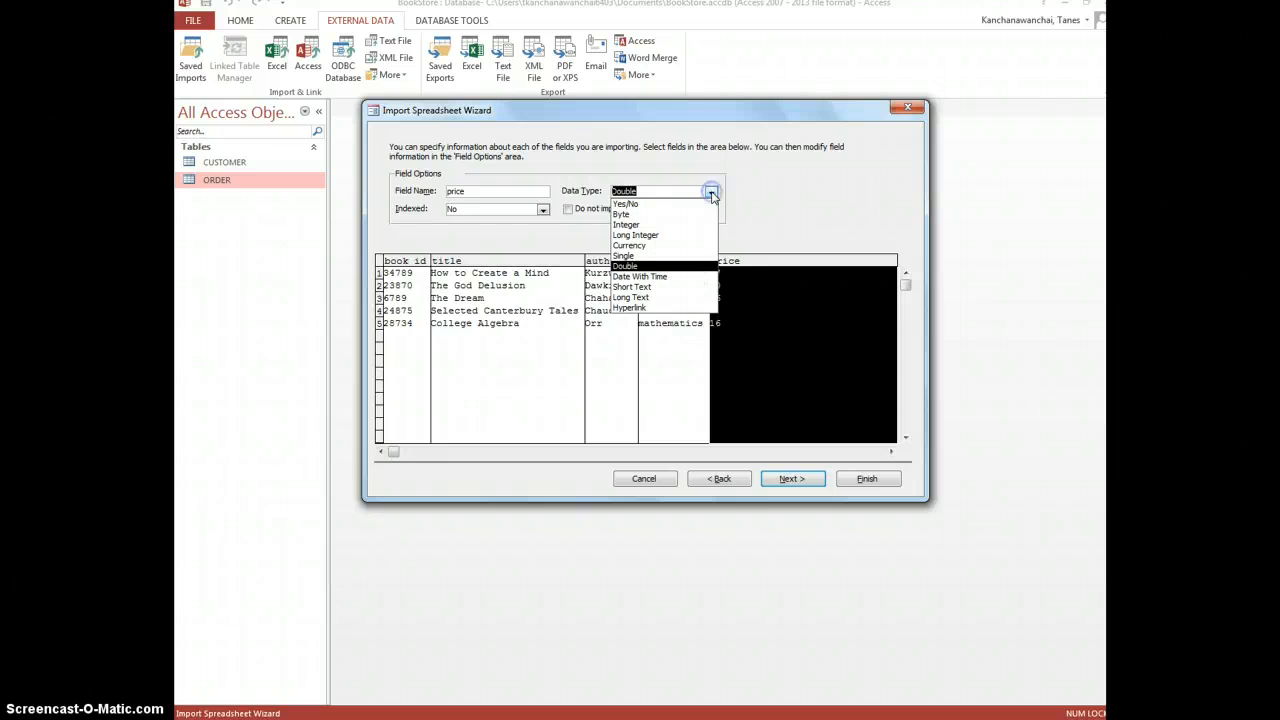
left_click(690, 246)
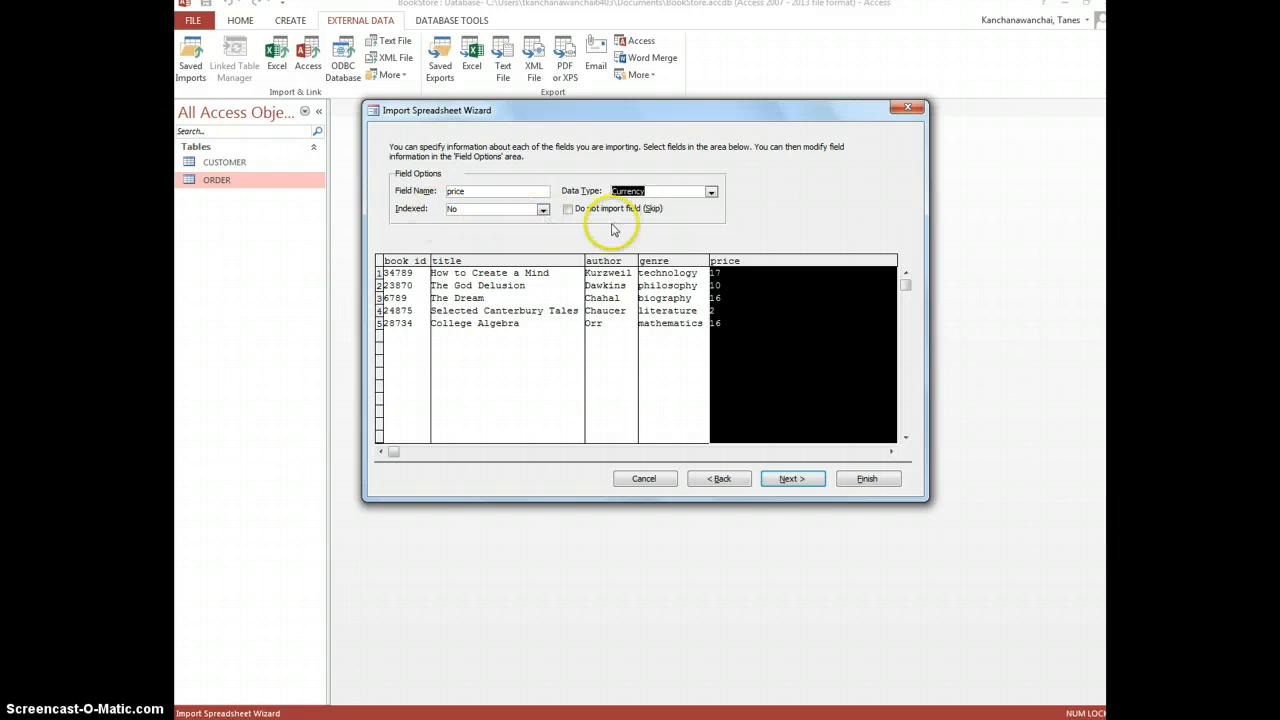
left_click(680, 280)
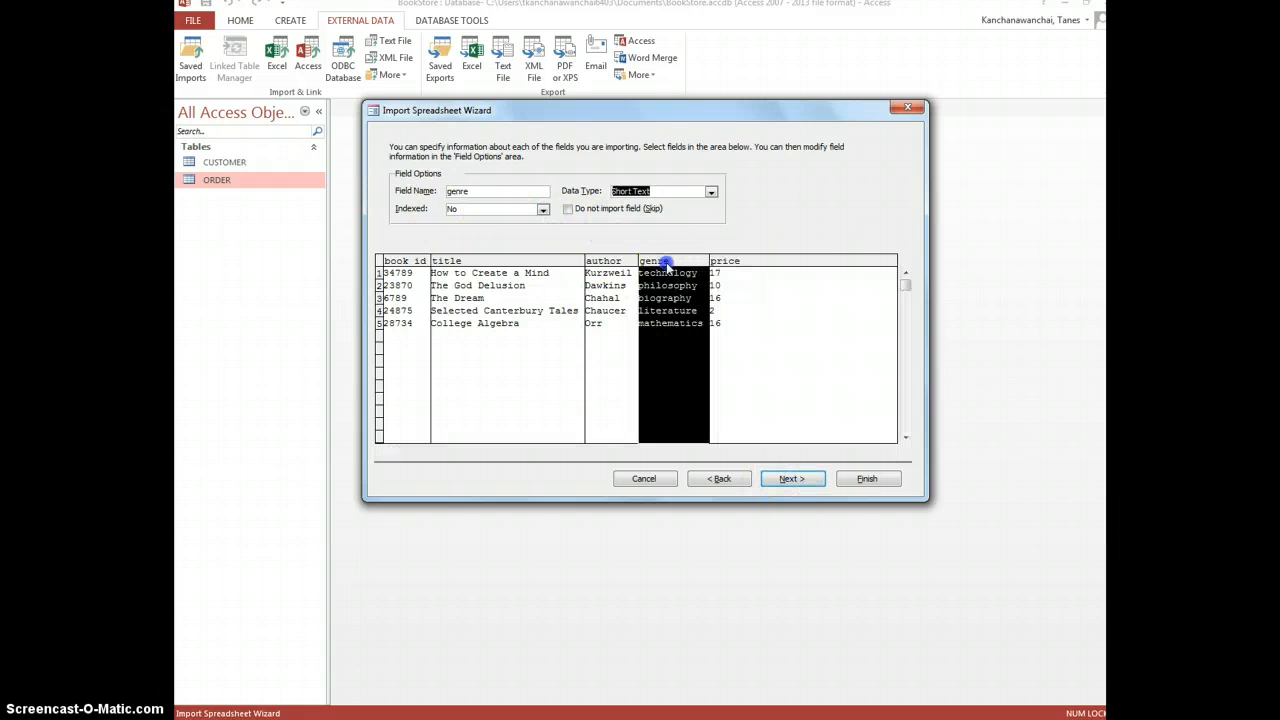
left_click(605, 265)
left_click(508, 272)
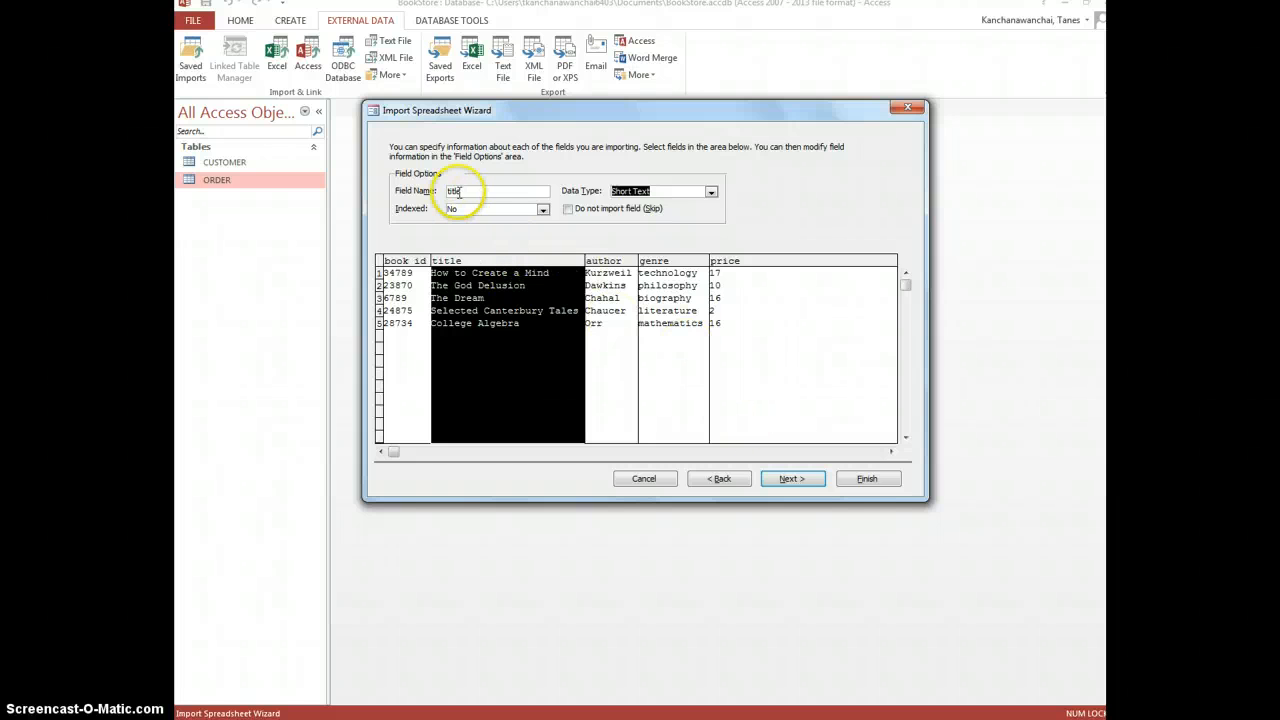
Step: Choose book_id as the new table's own primary key and accept it
left_click(786, 481)
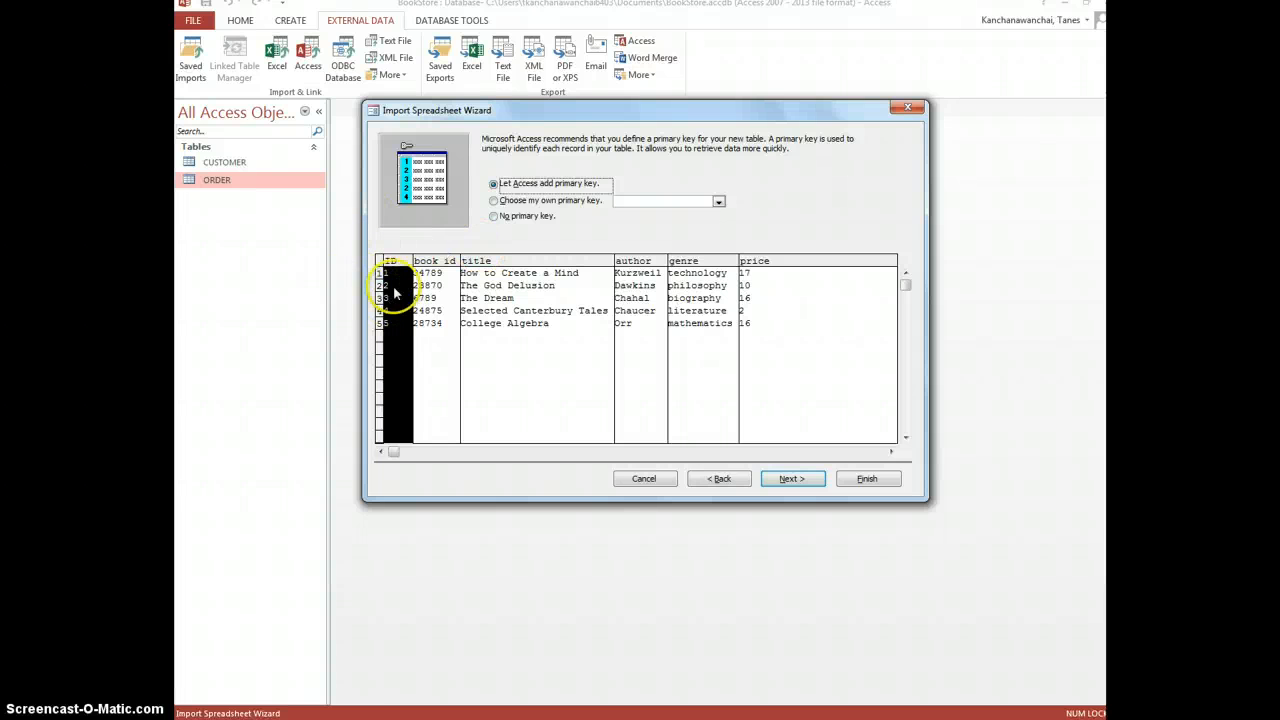
left_click(497, 200)
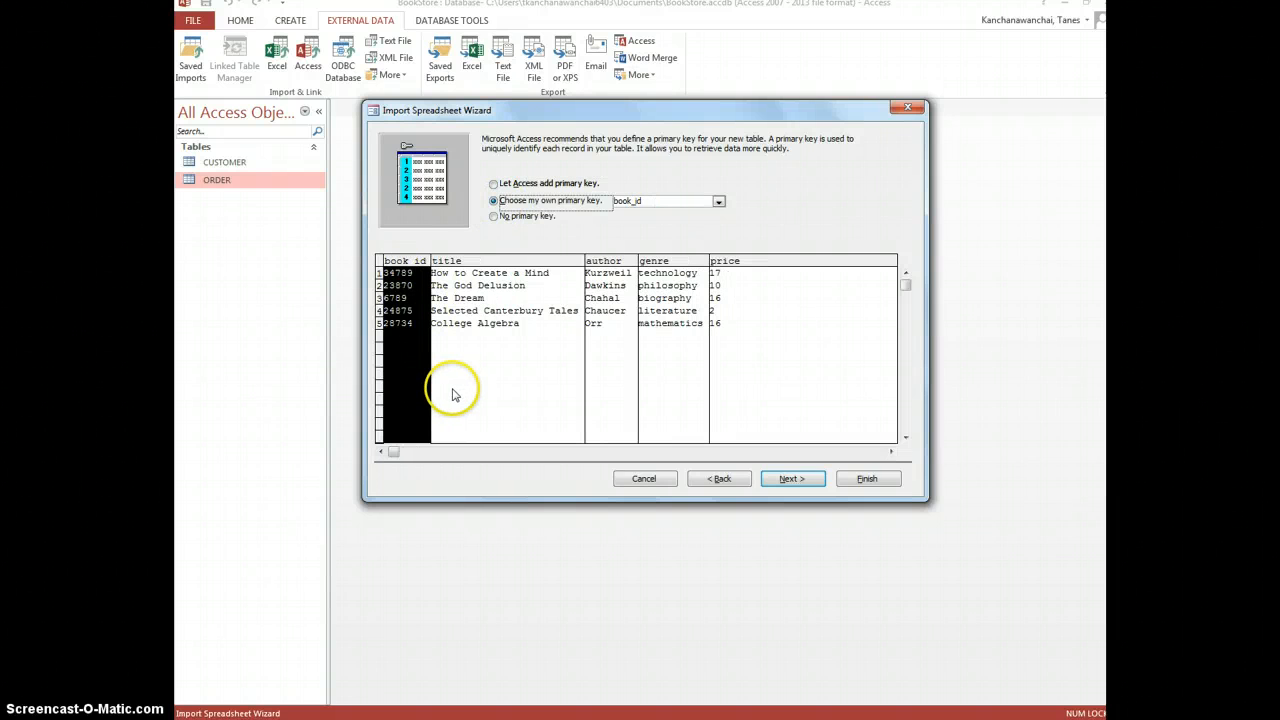
left_click(797, 478)
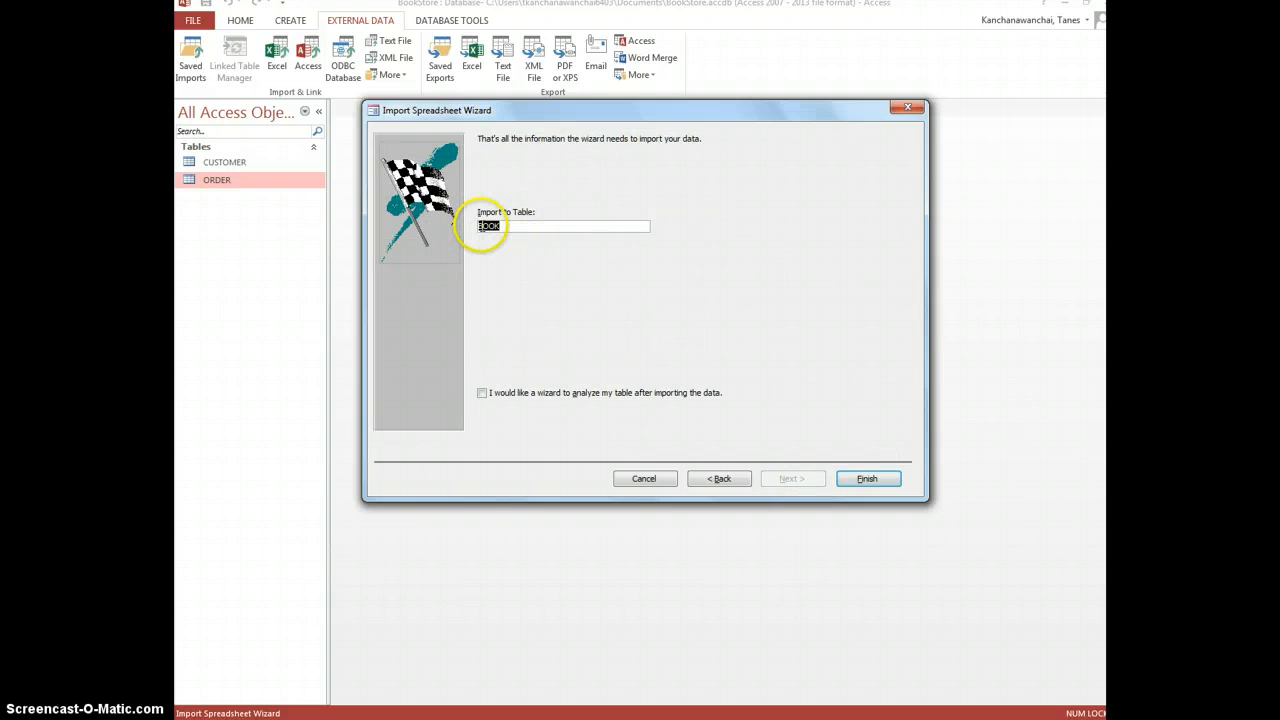
Step: Finish the import into the BOOK table without saving the import steps, and open the imported table
left_click(867, 479)
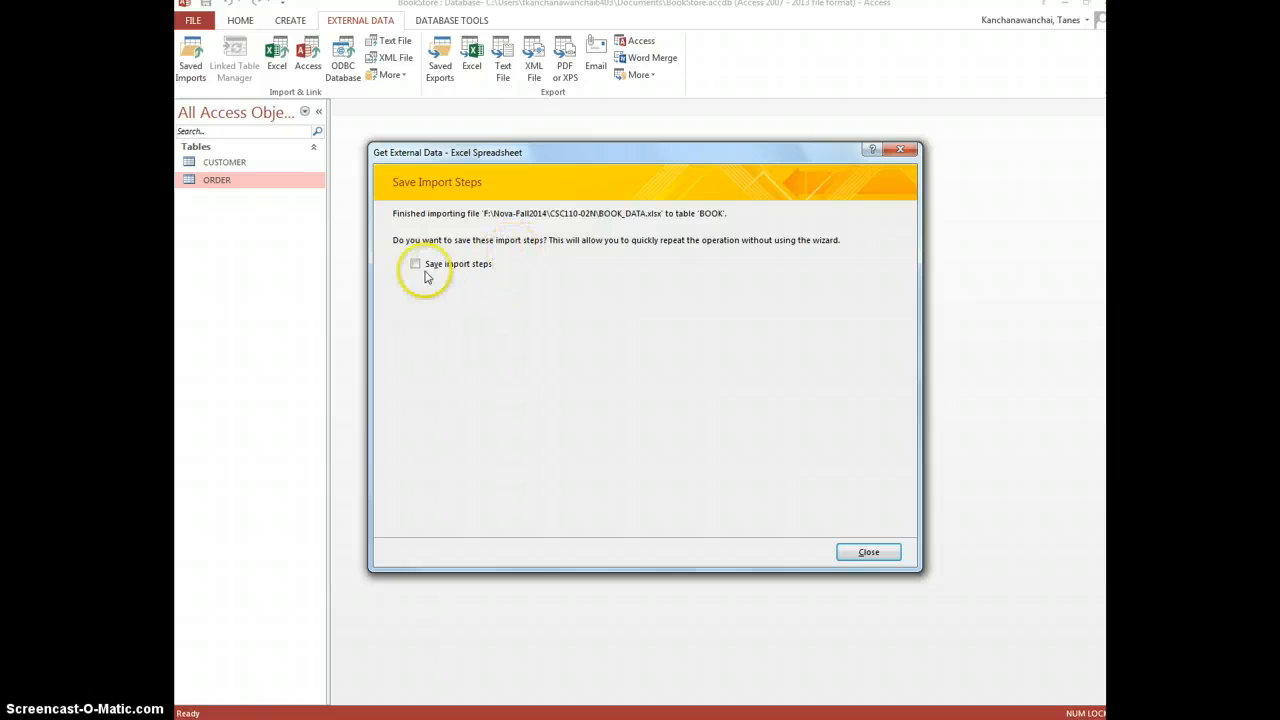
left_click(868, 552)
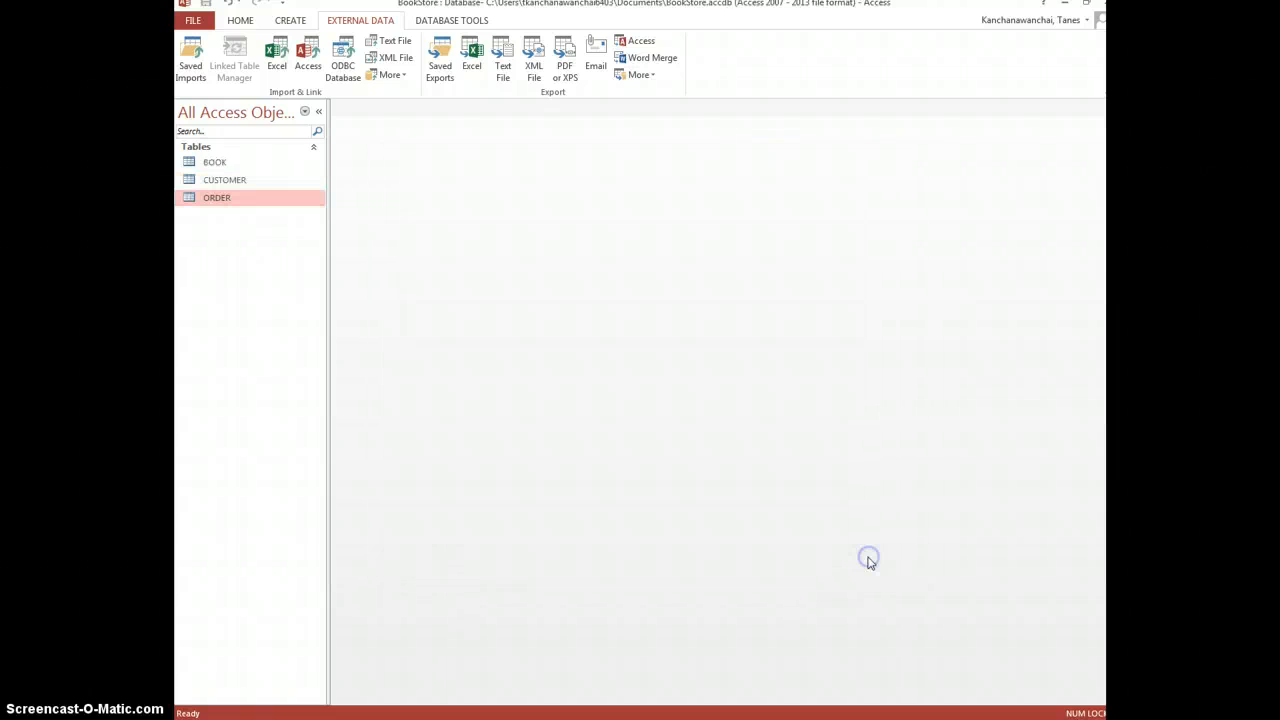
left_click(235, 166)
double_click(230, 168)
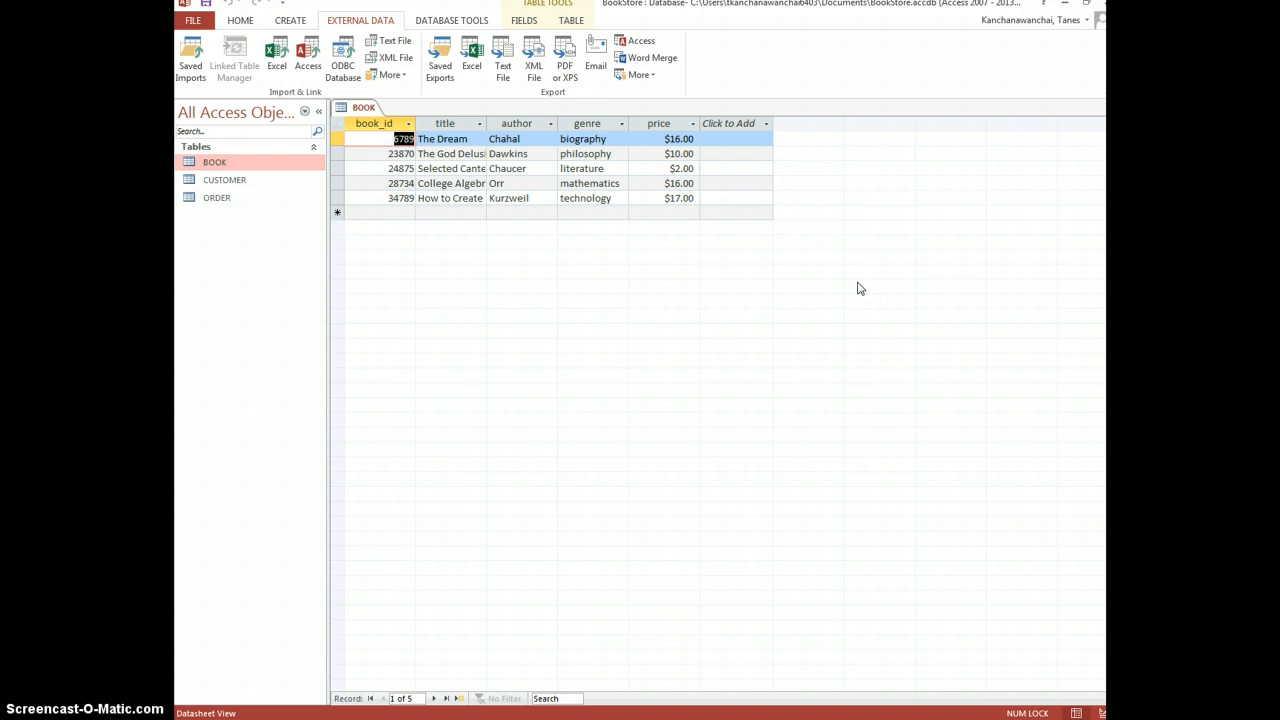
Step: Start another Excel import, using F:\Nova-Fall2014\CSC110-02N\BOOK_DATA.xlsx as the source for a new table in the current database
left_click(283, 48)
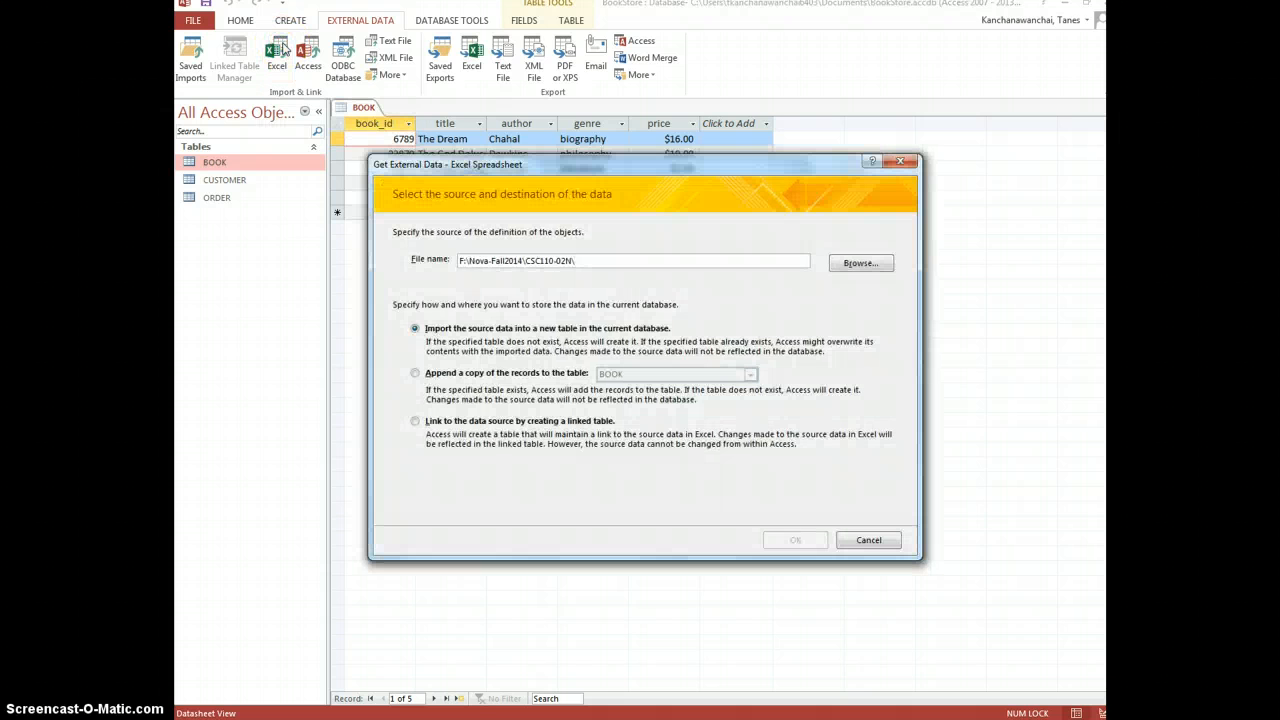
left_click(860, 263)
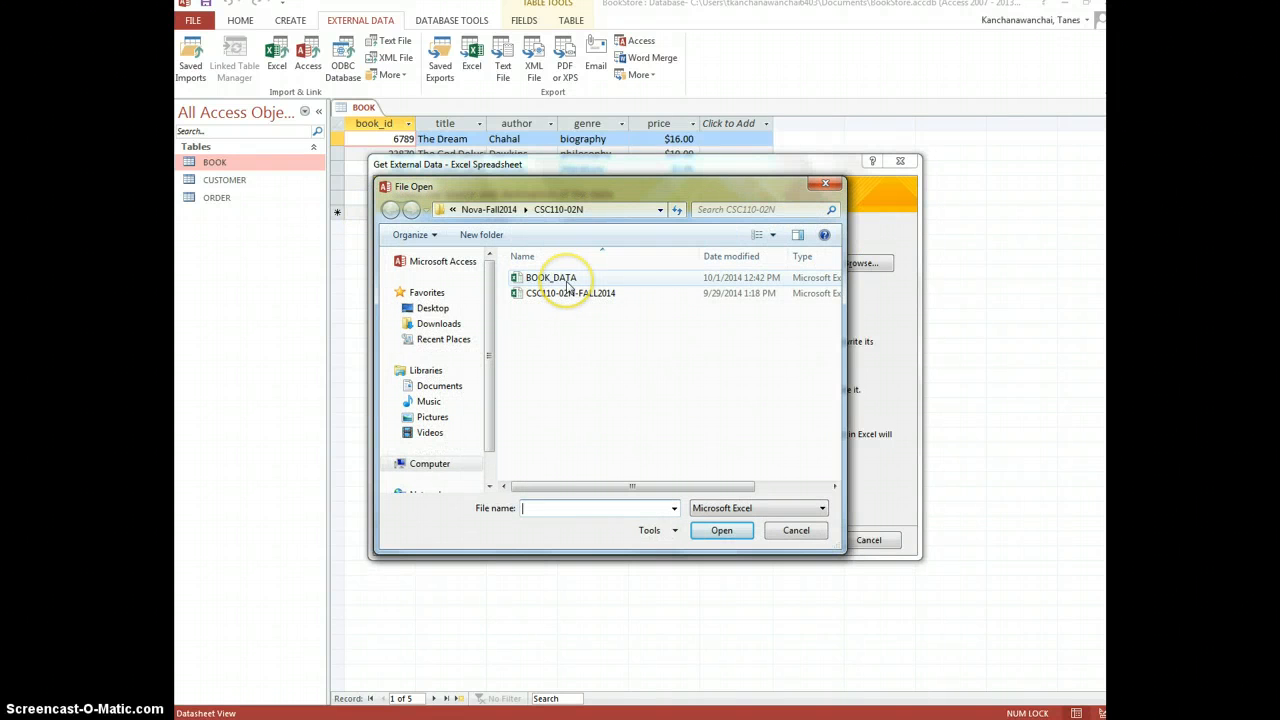
left_click(576, 294)
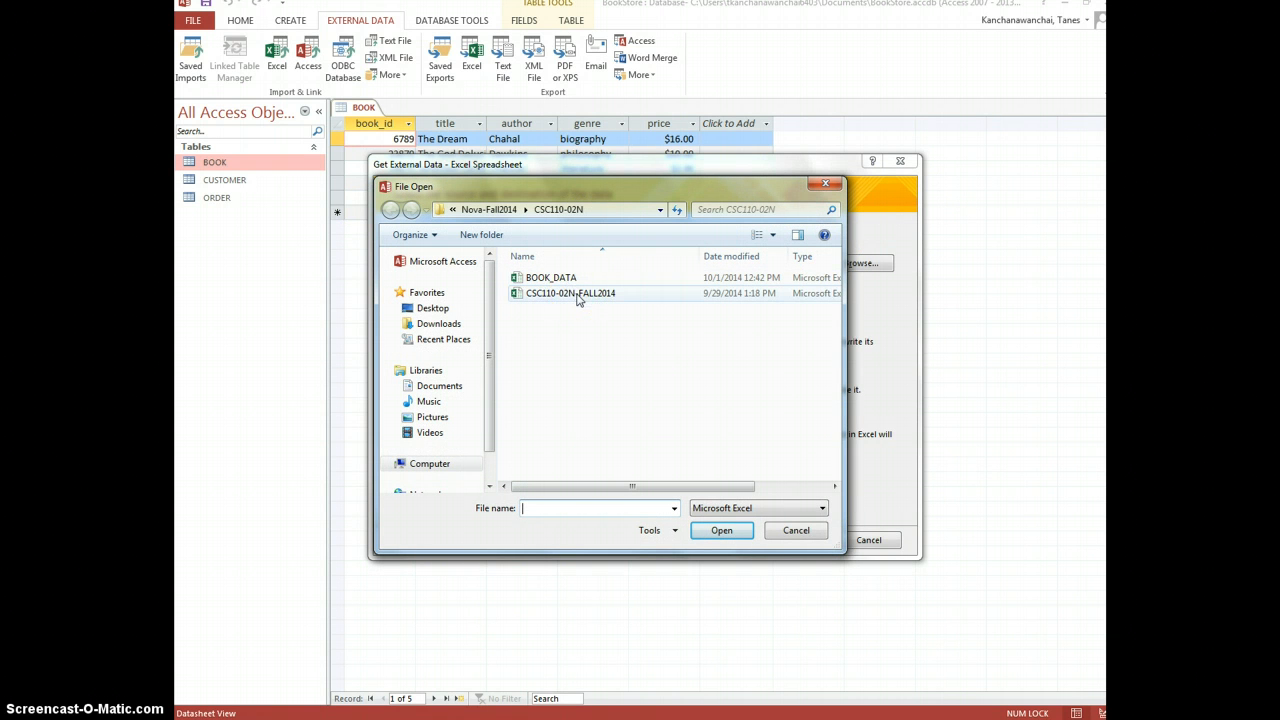
double_click(568, 280)
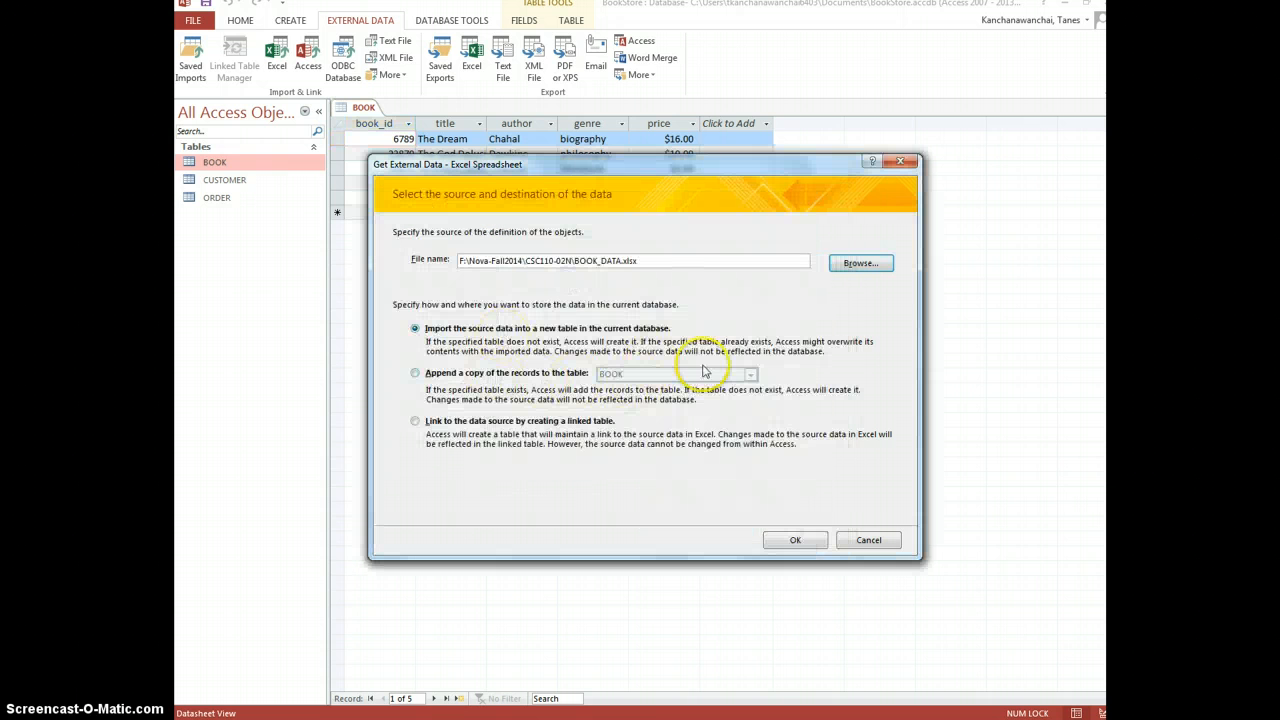
left_click(796, 541)
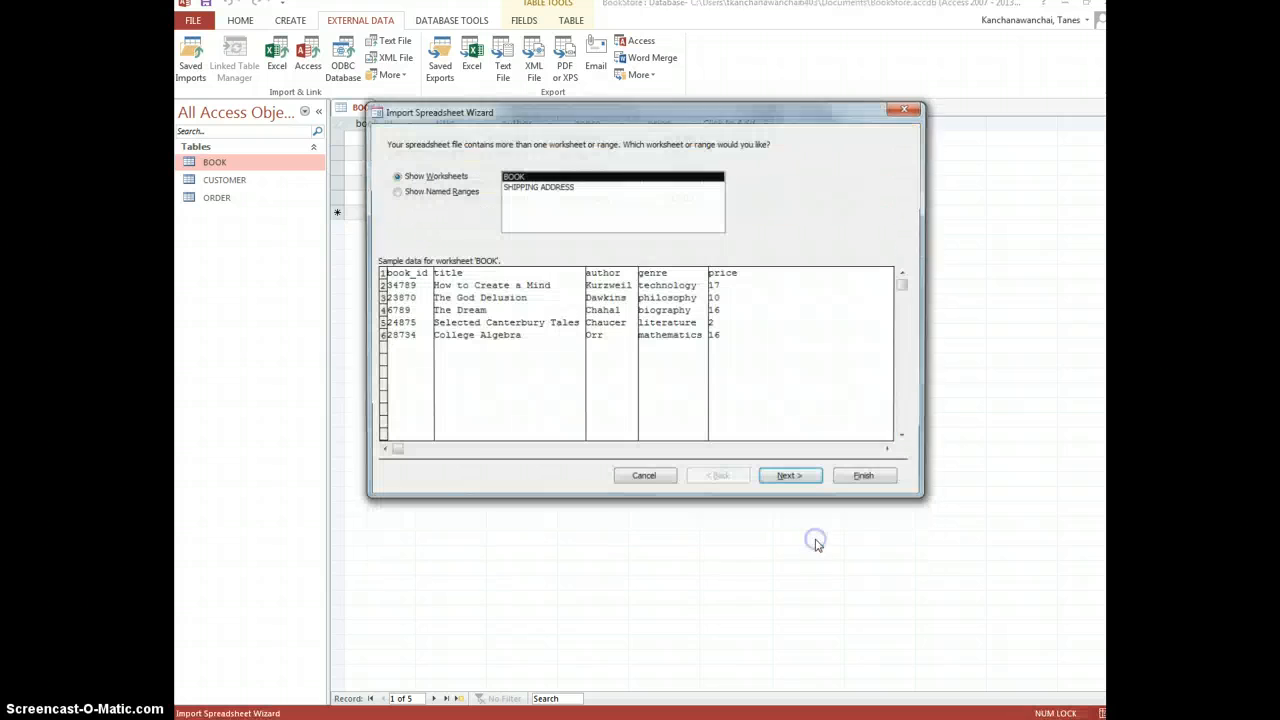
Step: Select the SHIPPING ADDRESS worksheet for import and keep its first row as column headings
left_click(540, 188)
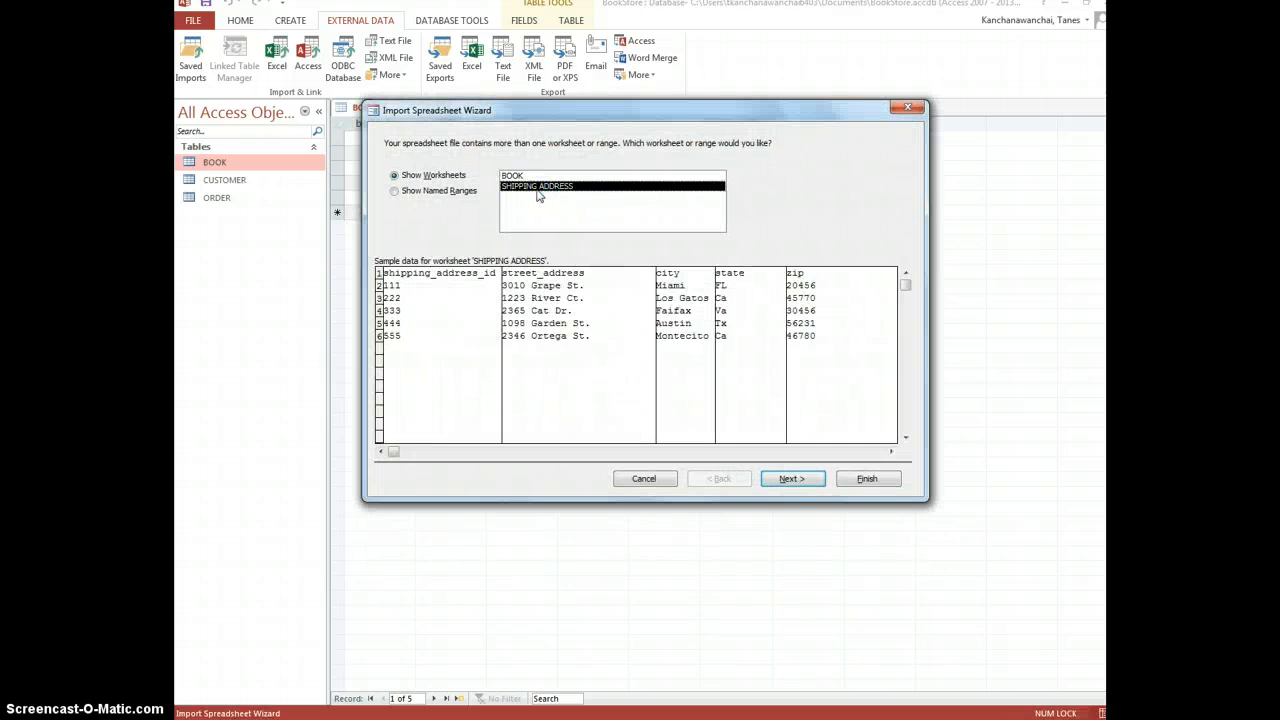
left_click(786, 479)
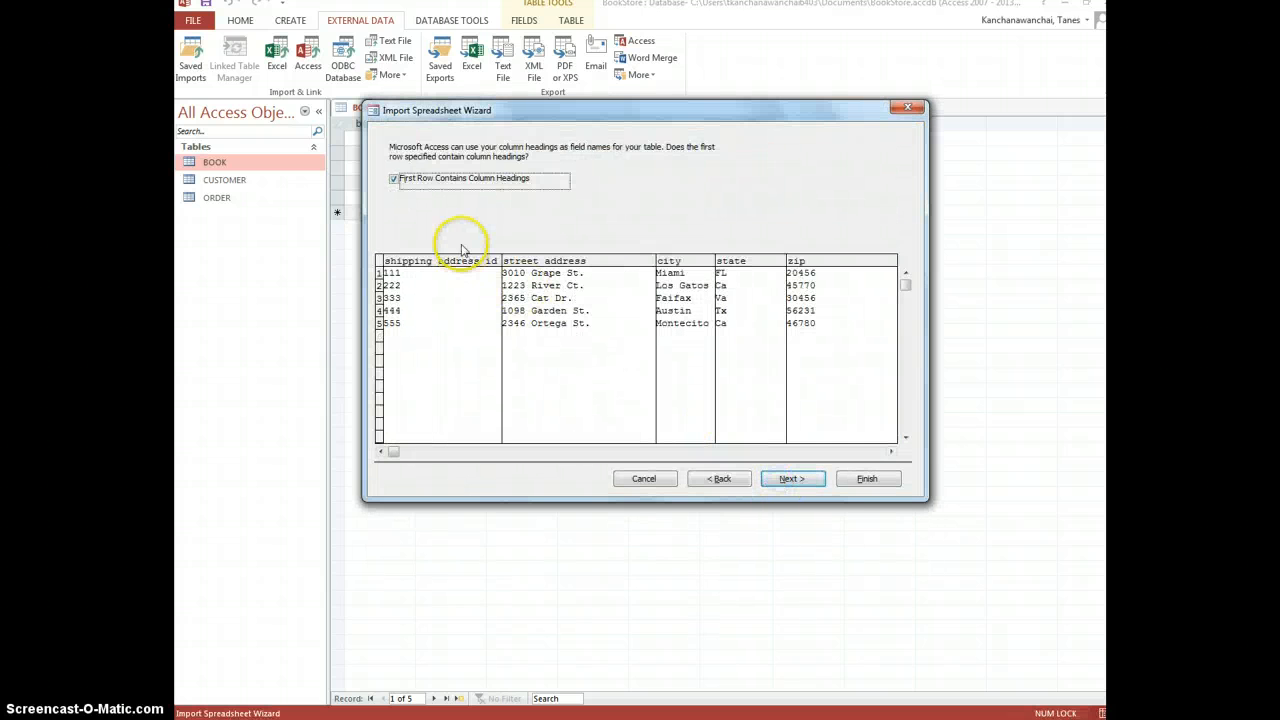
left_click(800, 486)
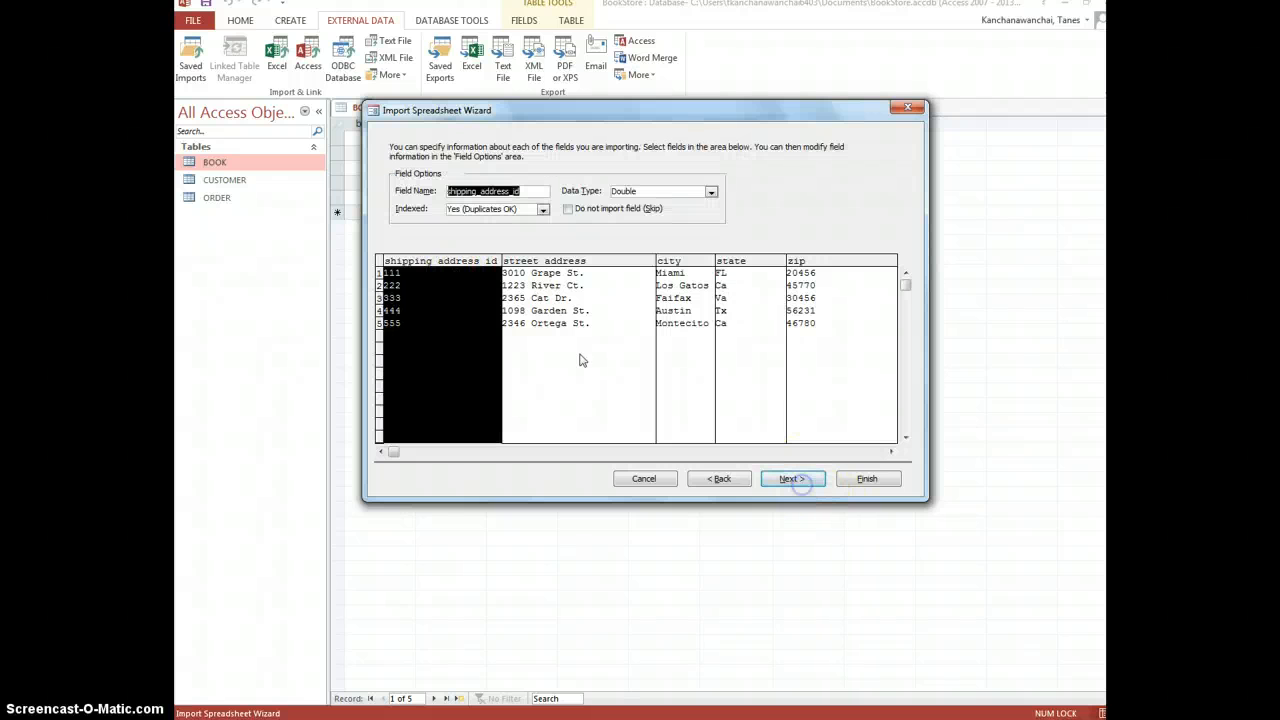
Step: Set the shipping_address_id field's data type to Integer and review the street_address, city and state field options
left_click(712, 192)
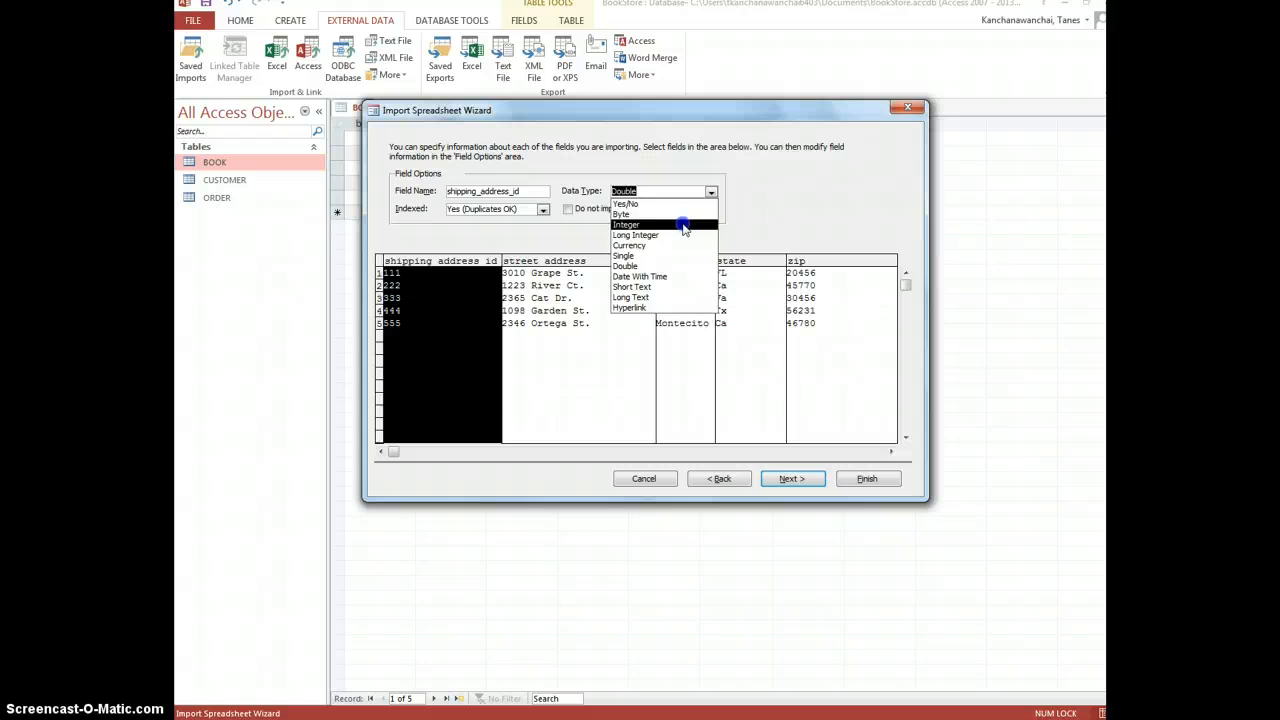
left_click(684, 228)
left_click(608, 268)
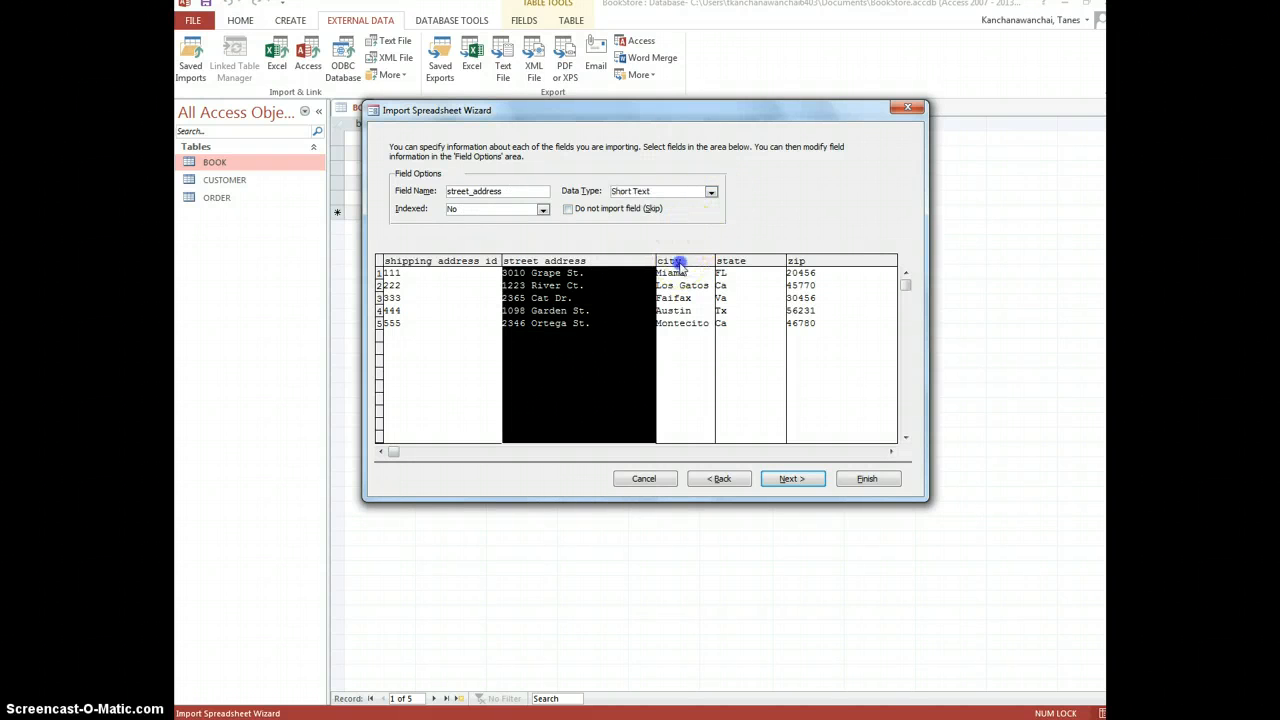
left_click(678, 262)
left_click(758, 268)
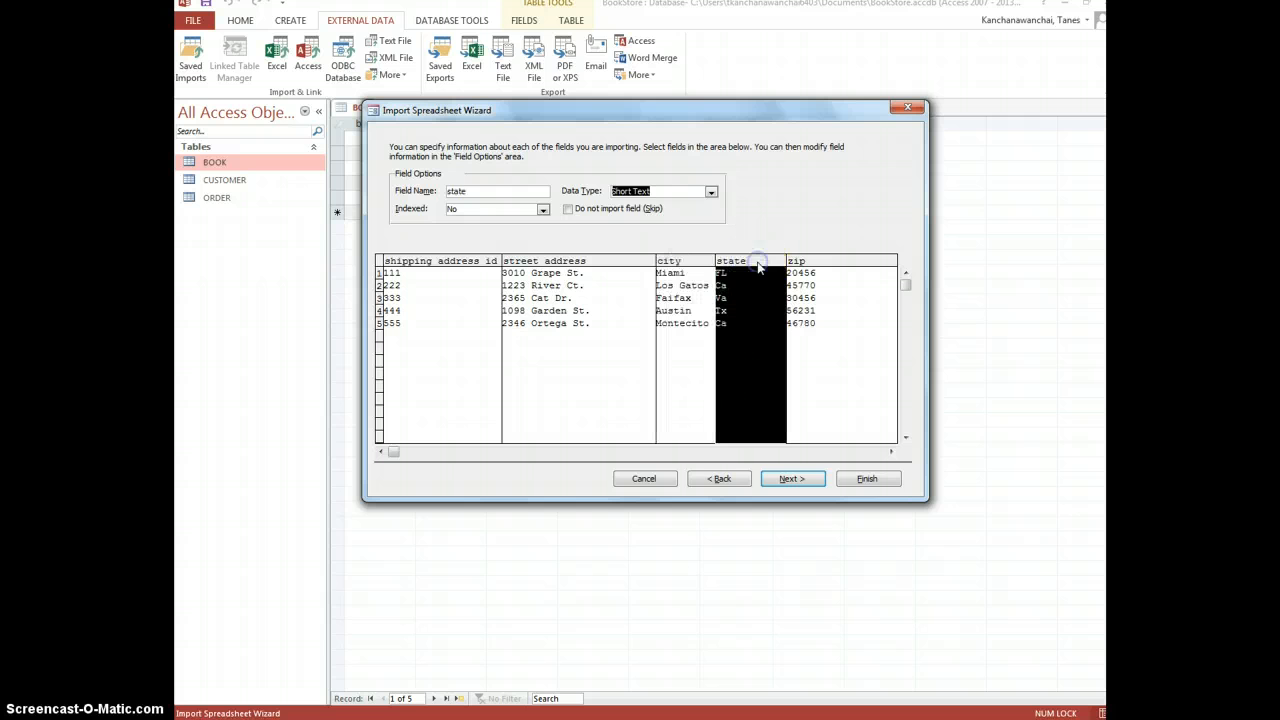
Step: Set the zip field's data type to Short Text and the shipping_address_id field's indexing to Yes (No Duplicates)
left_click(818, 262)
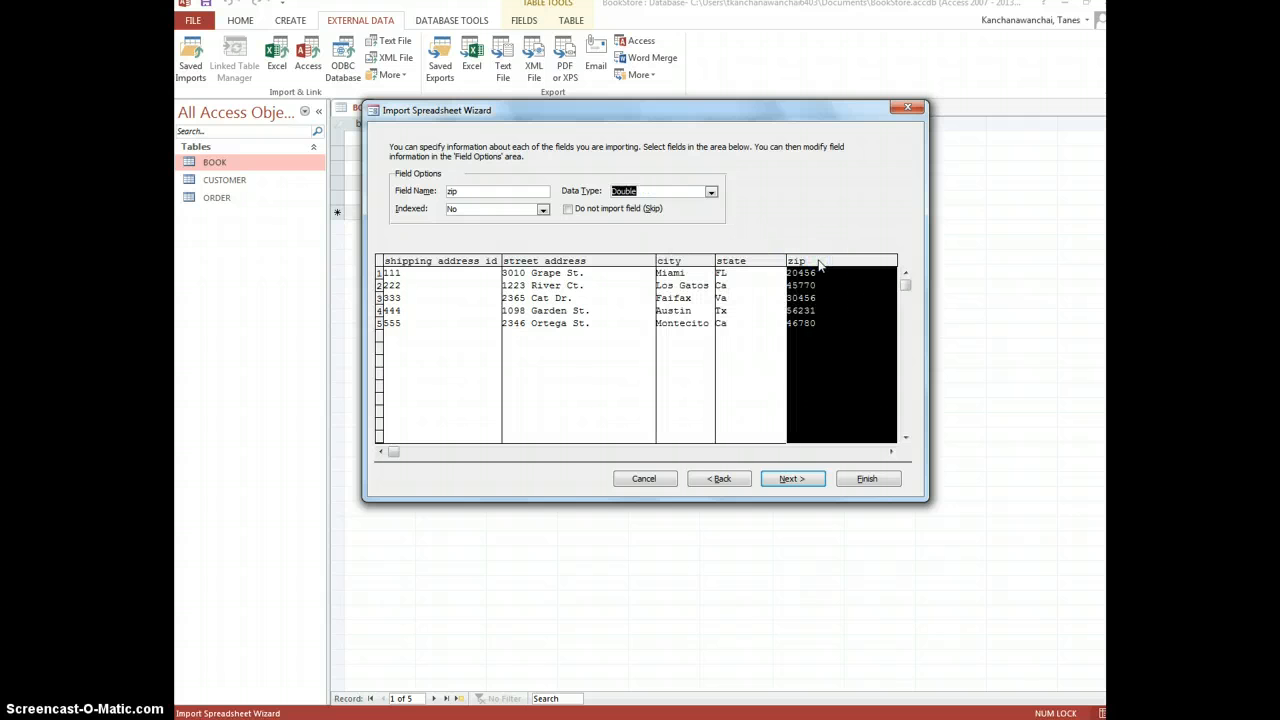
left_click(711, 191)
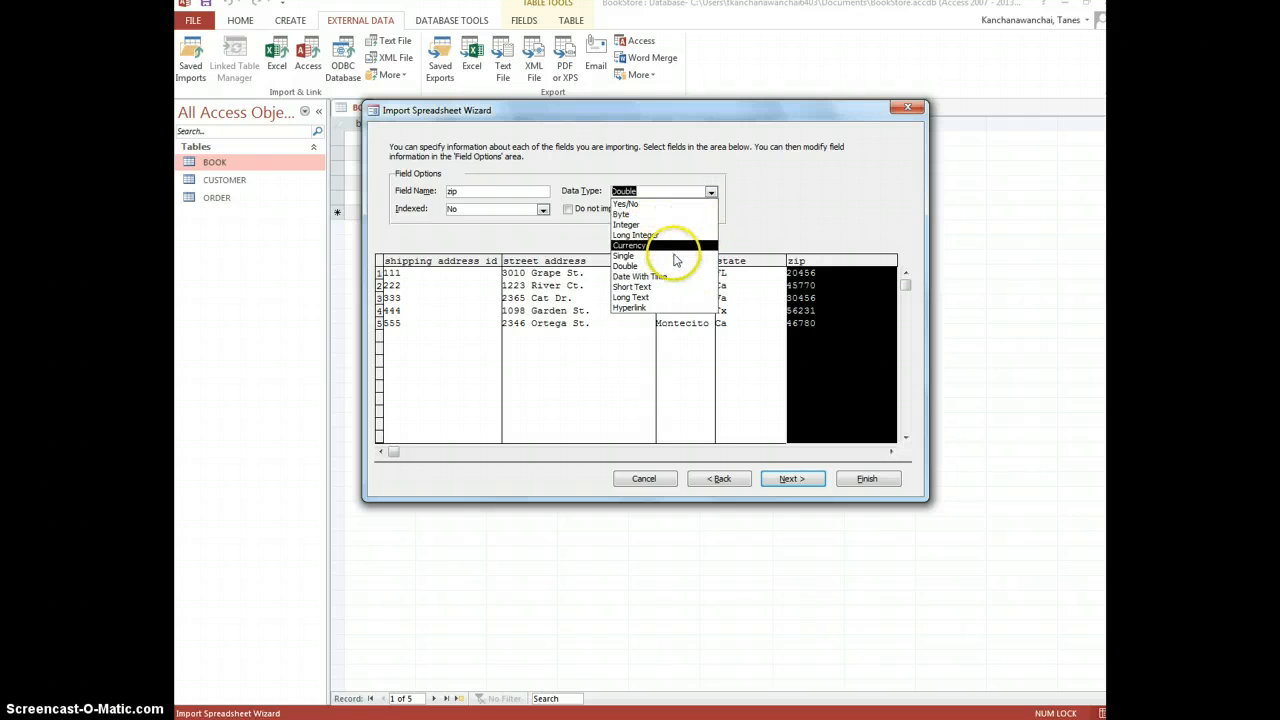
left_click(664, 287)
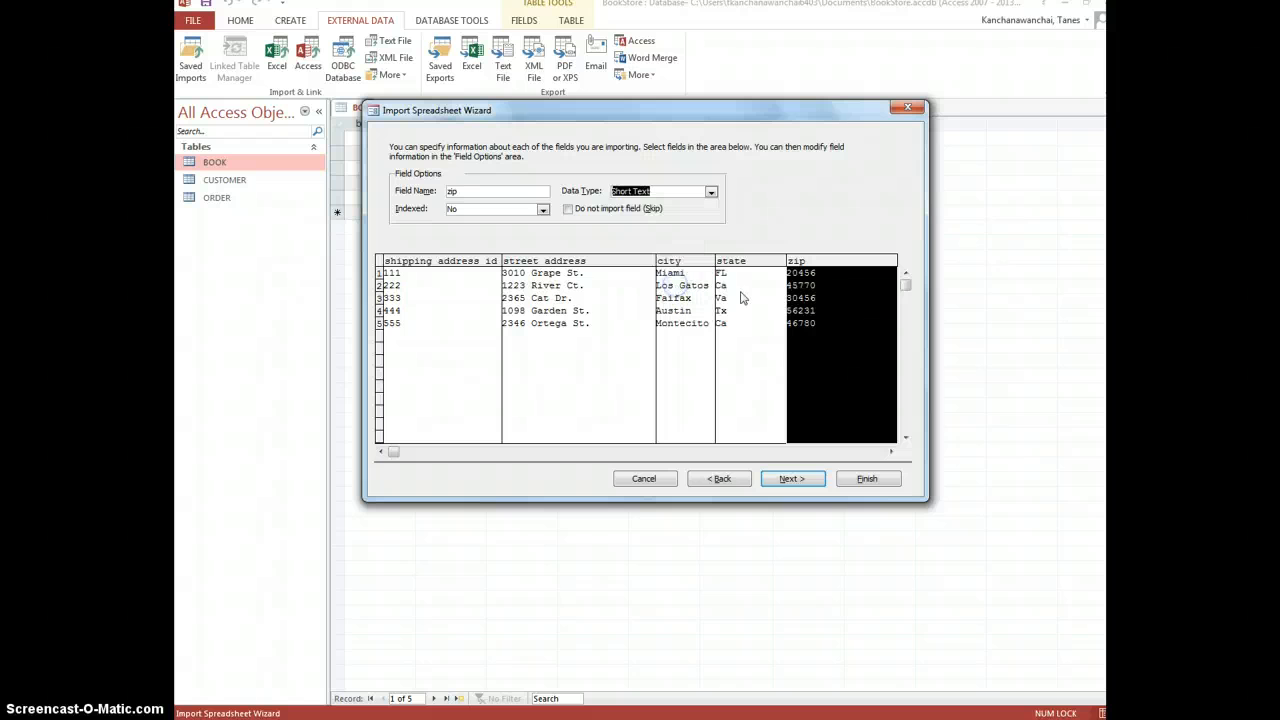
left_click(866, 482)
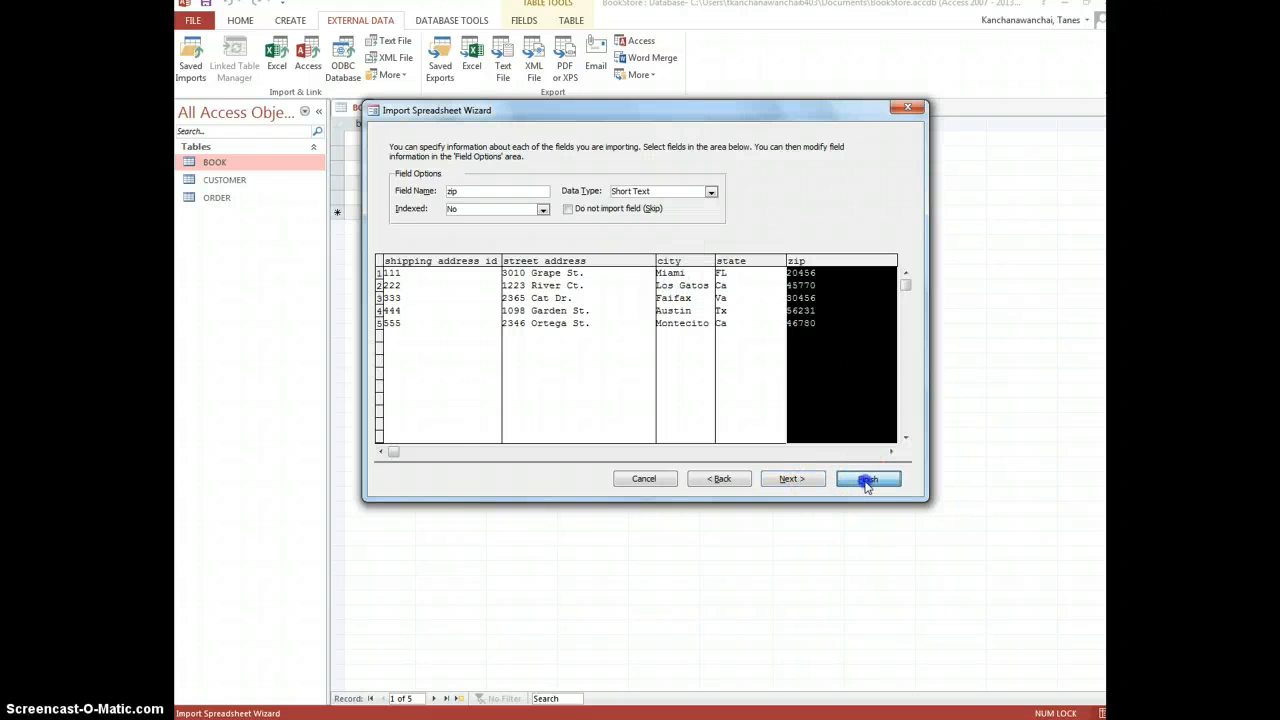
left_click(477, 268)
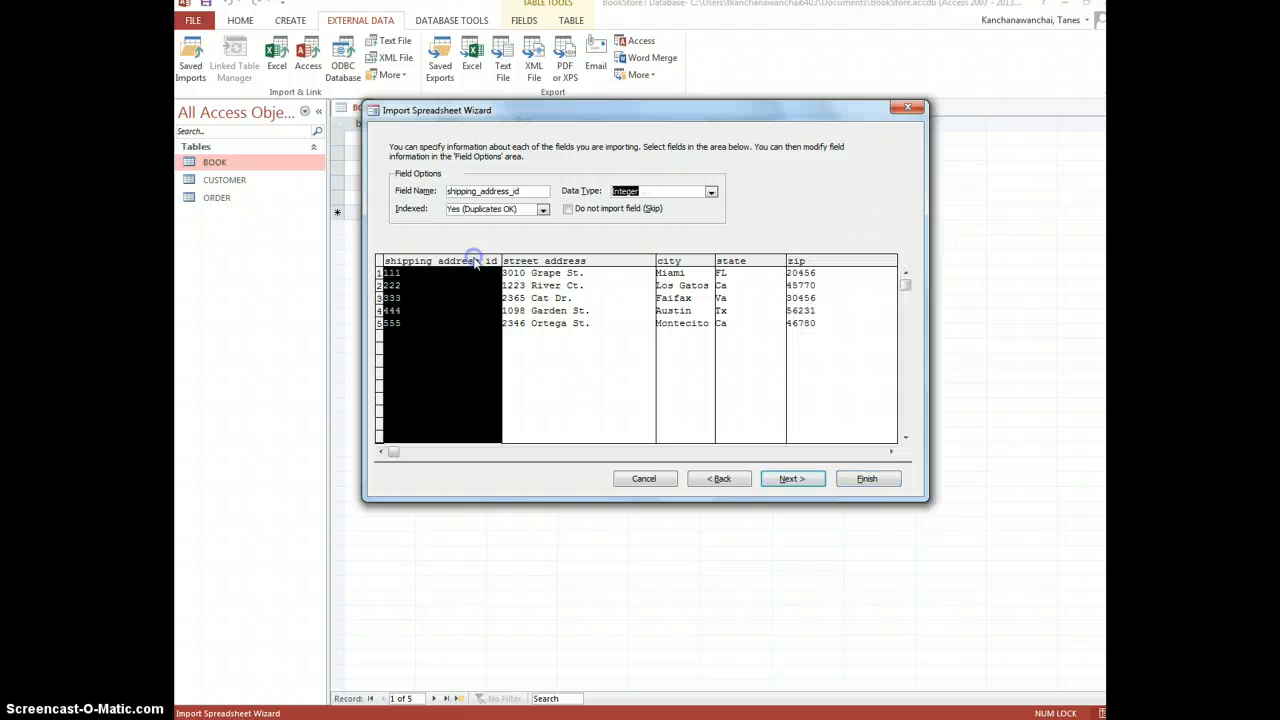
left_click(542, 209)
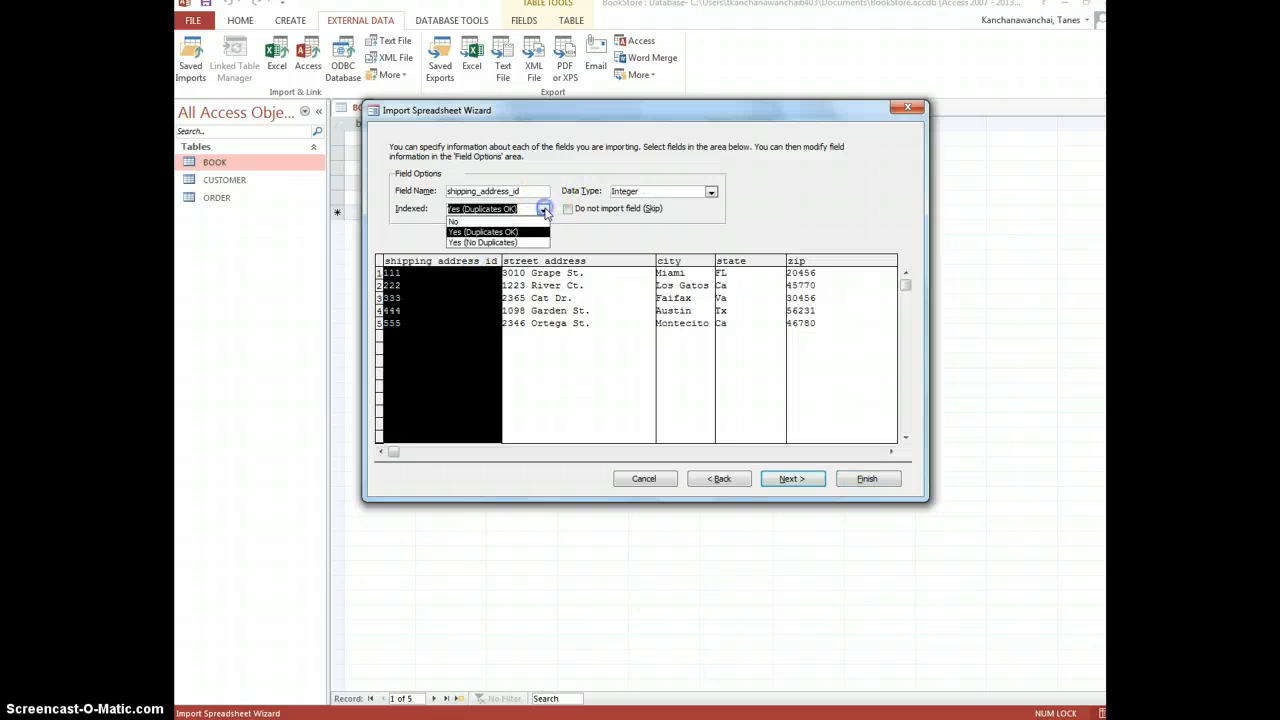
left_click(500, 242)
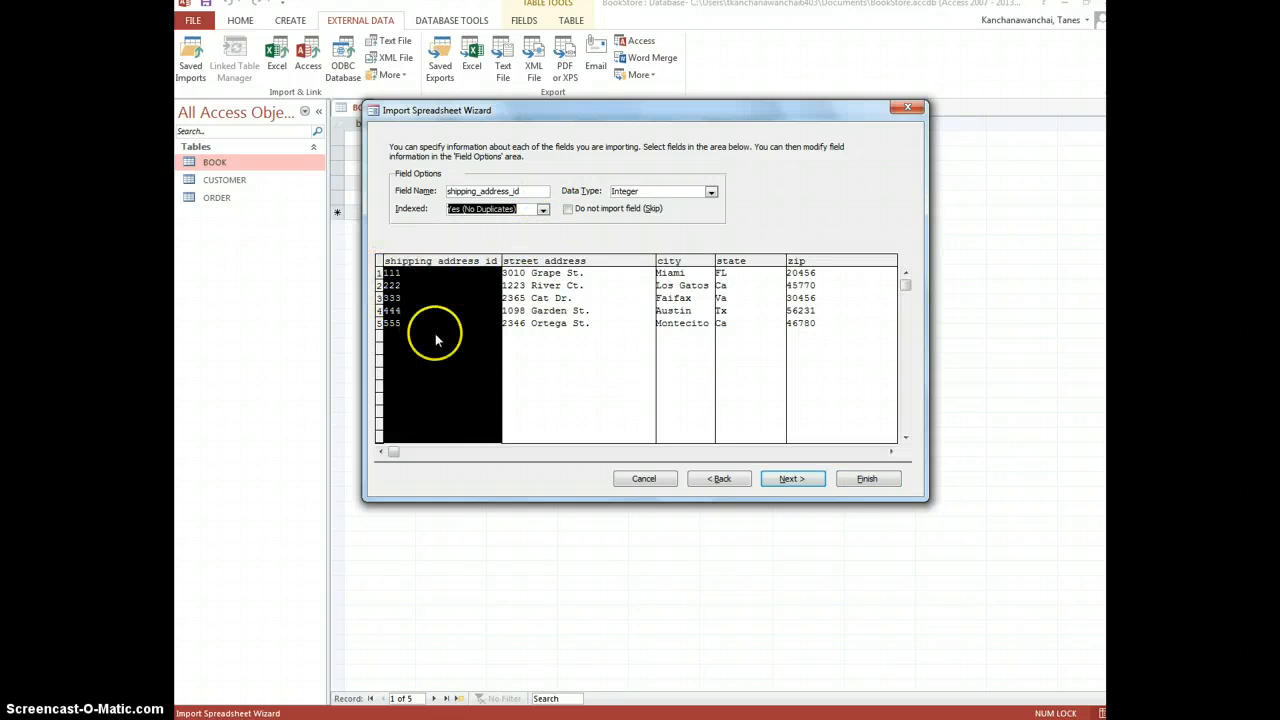
Step: Finish the import into the SHIPPING ADDRESS table without saving the import steps, and open the imported table
left_click(858, 482)
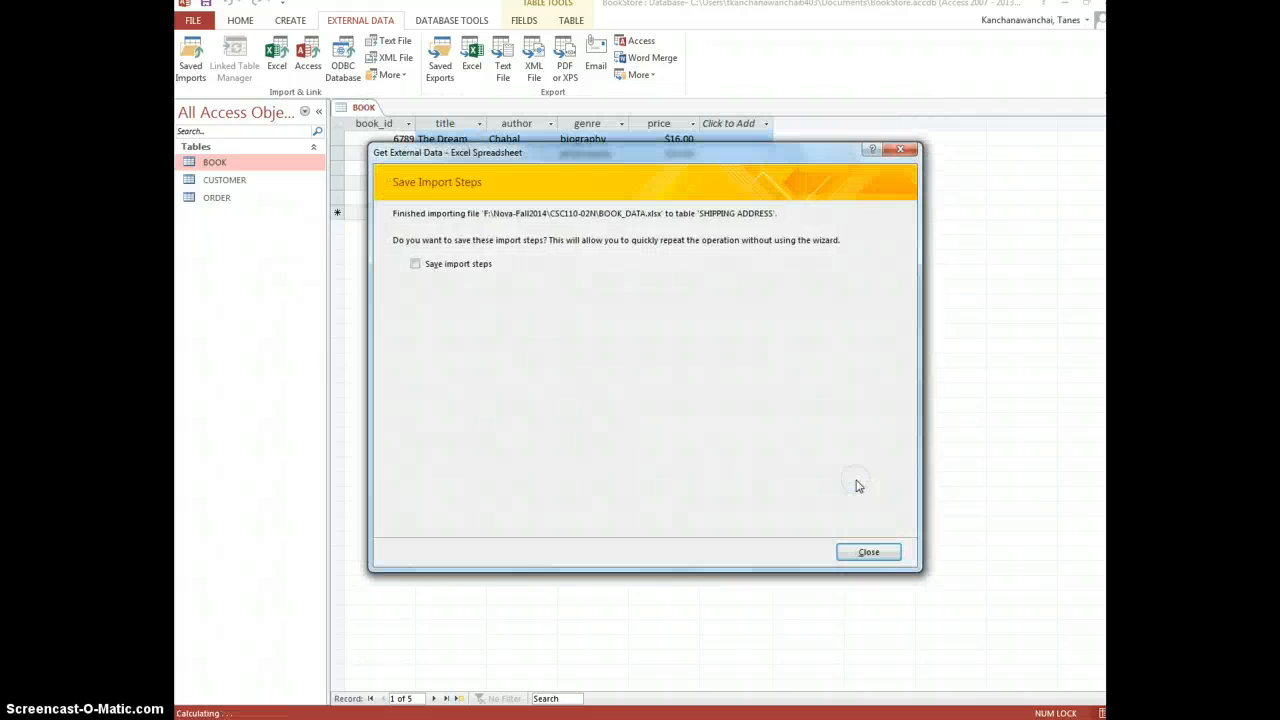
left_click(868, 548)
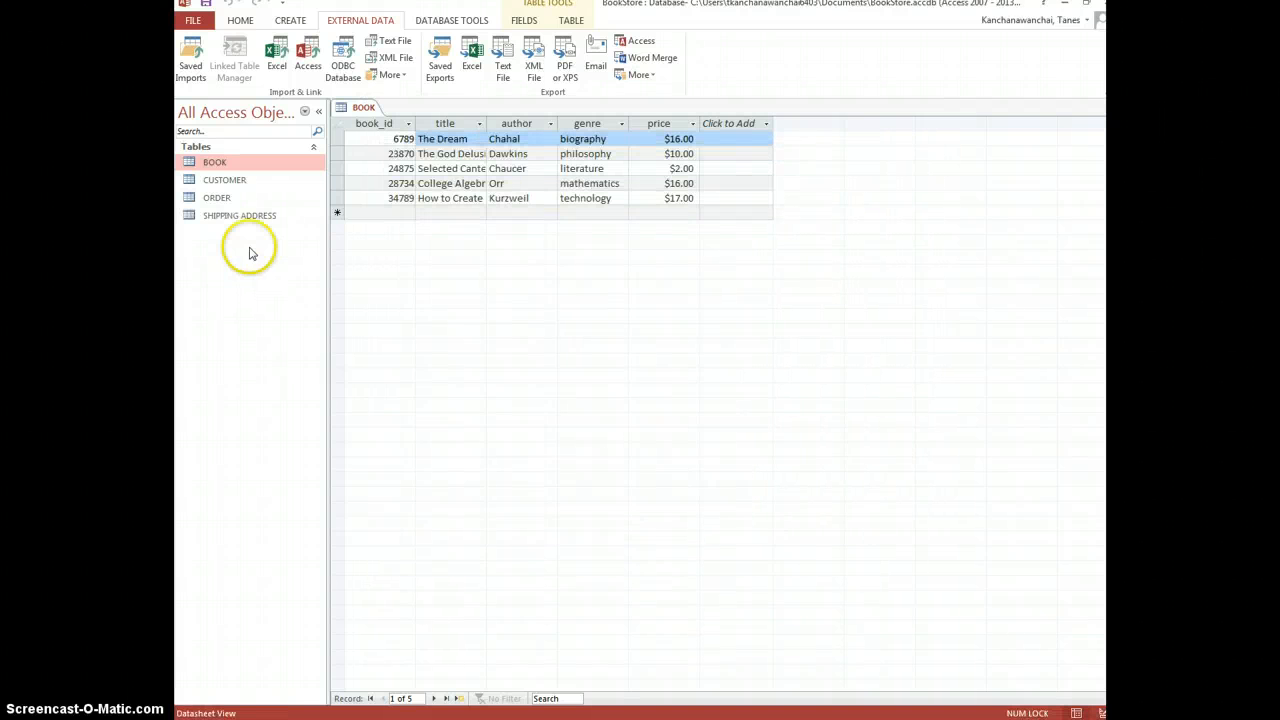
double_click(248, 215)
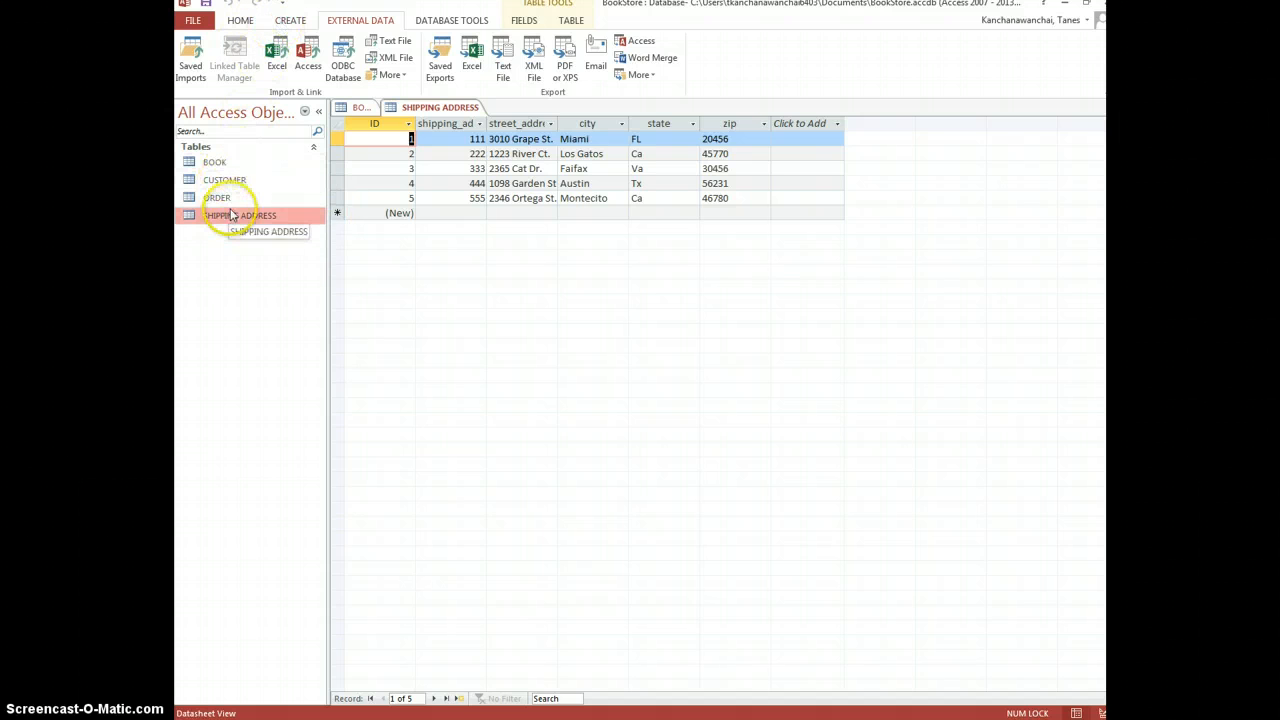
Step: Switch to the Bookstore Sales Database 3NF document in Word and copy the CUSTOMER SHIPPING ADDRESS table heading
mouse_move(560, 716)
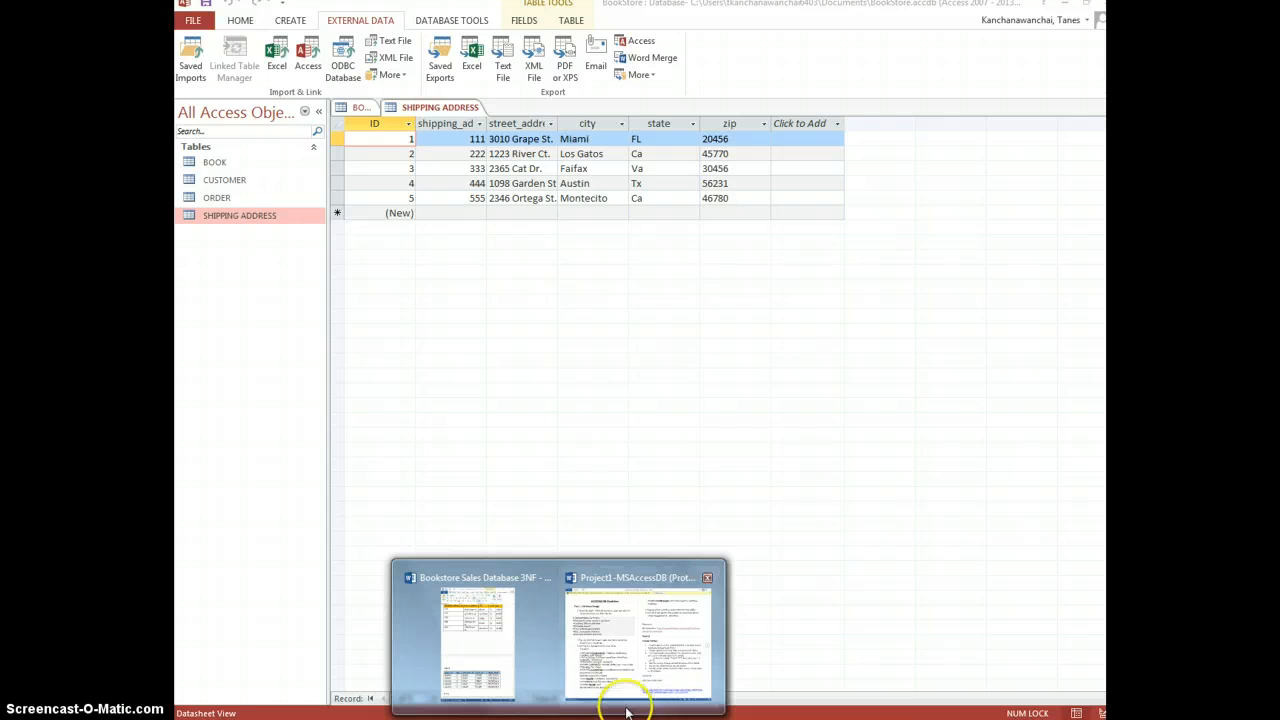
mouse_move(627, 712)
left_click(471, 643)
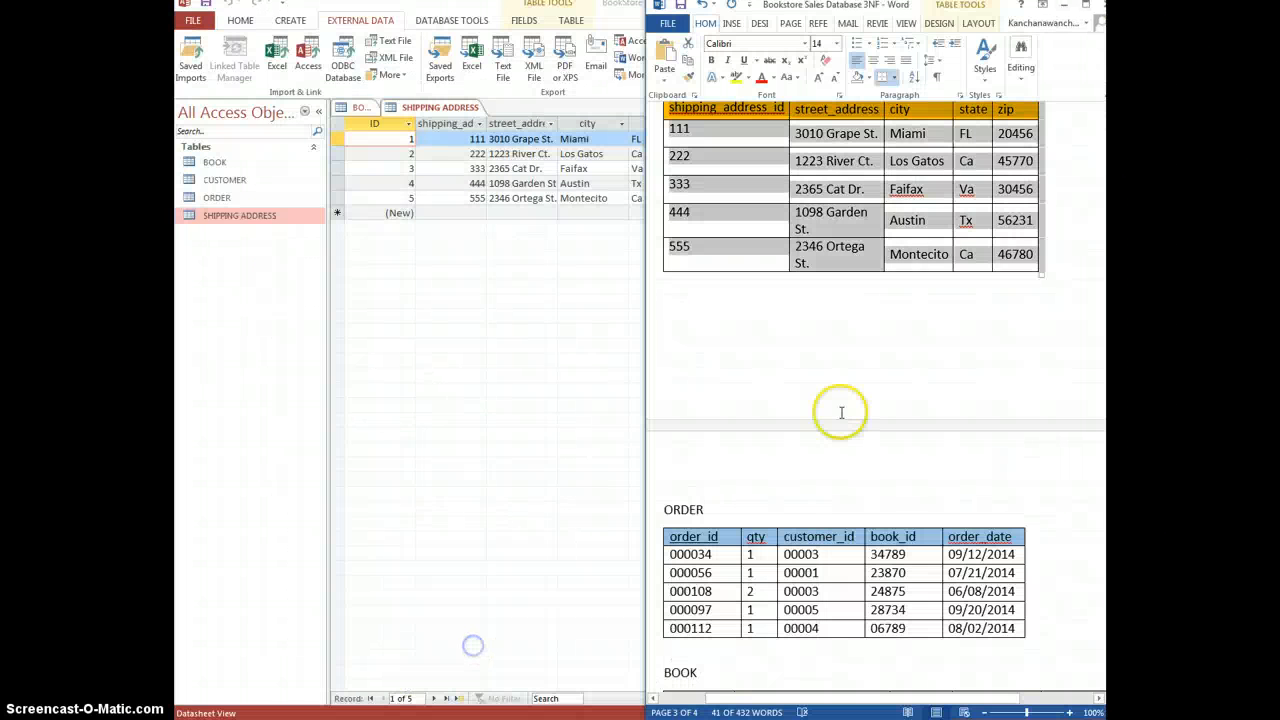
scroll(841, 412, "up", 1)
scroll(841, 412, "down", 5)
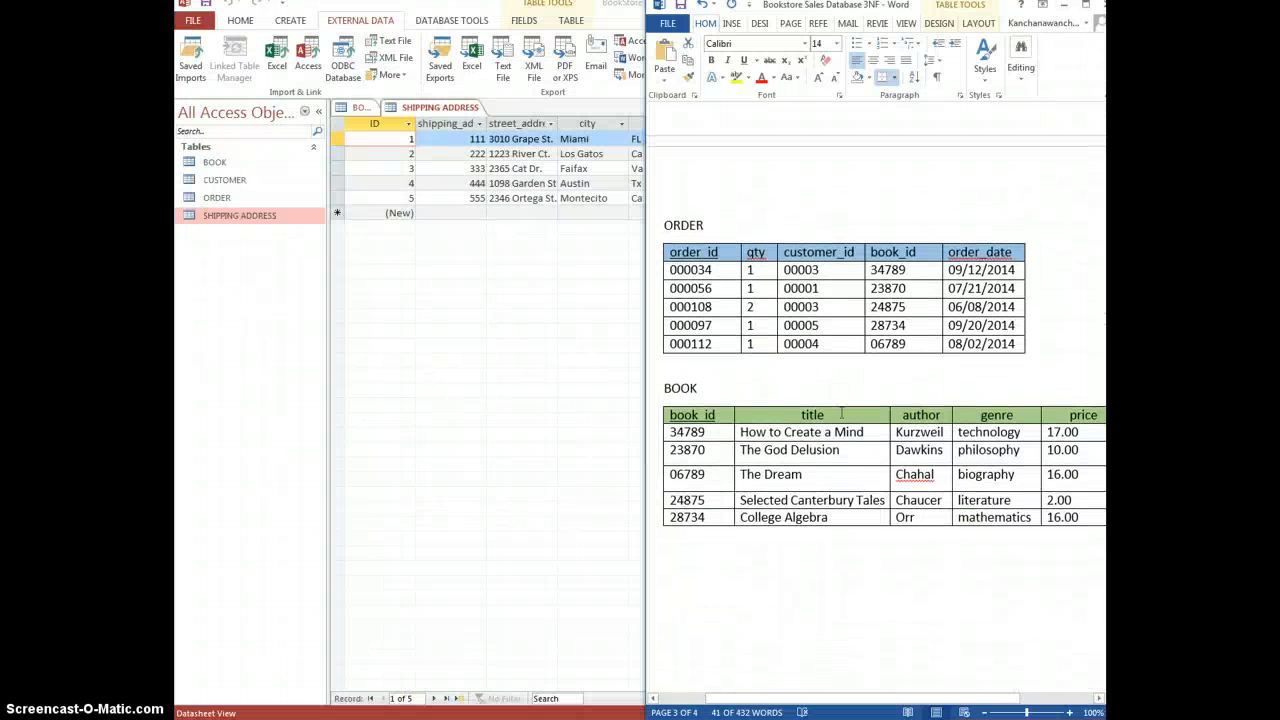
scroll(841, 412, "up", 2)
scroll(841, 412, "up", 6)
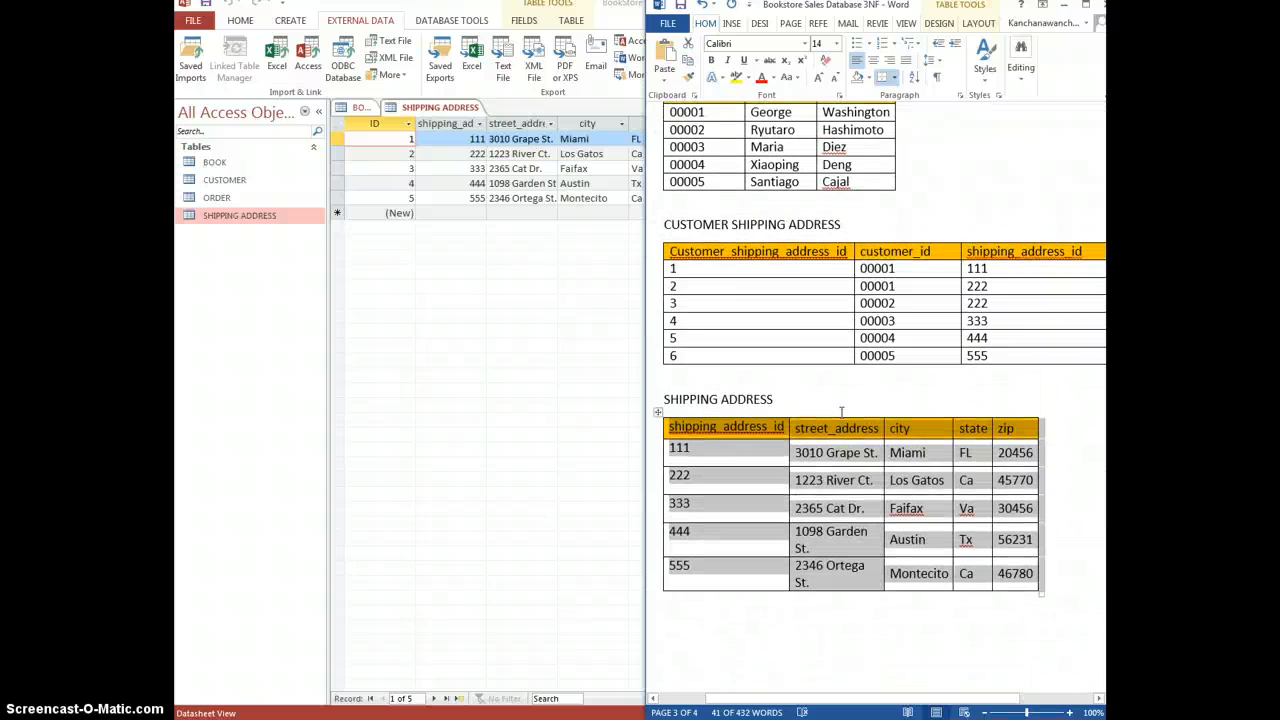
left_click(779, 414)
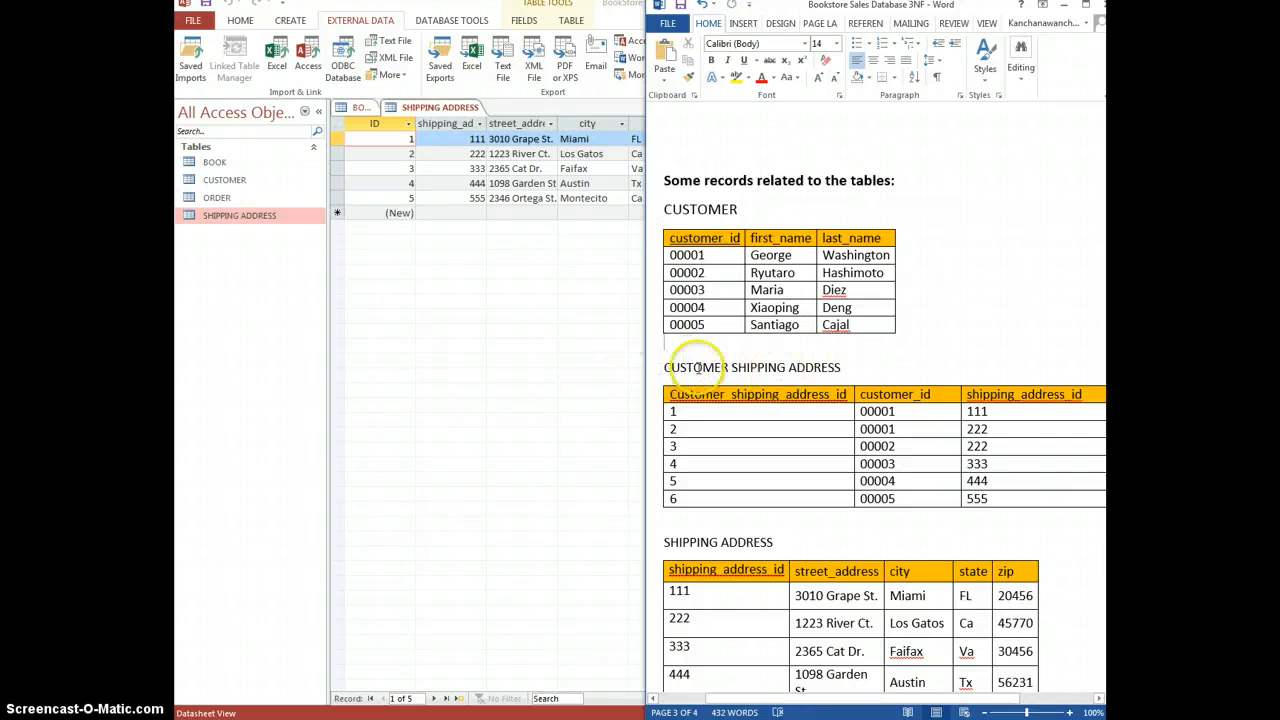
left_click_drag(665, 367, 822, 377)
key("ctrl+c")
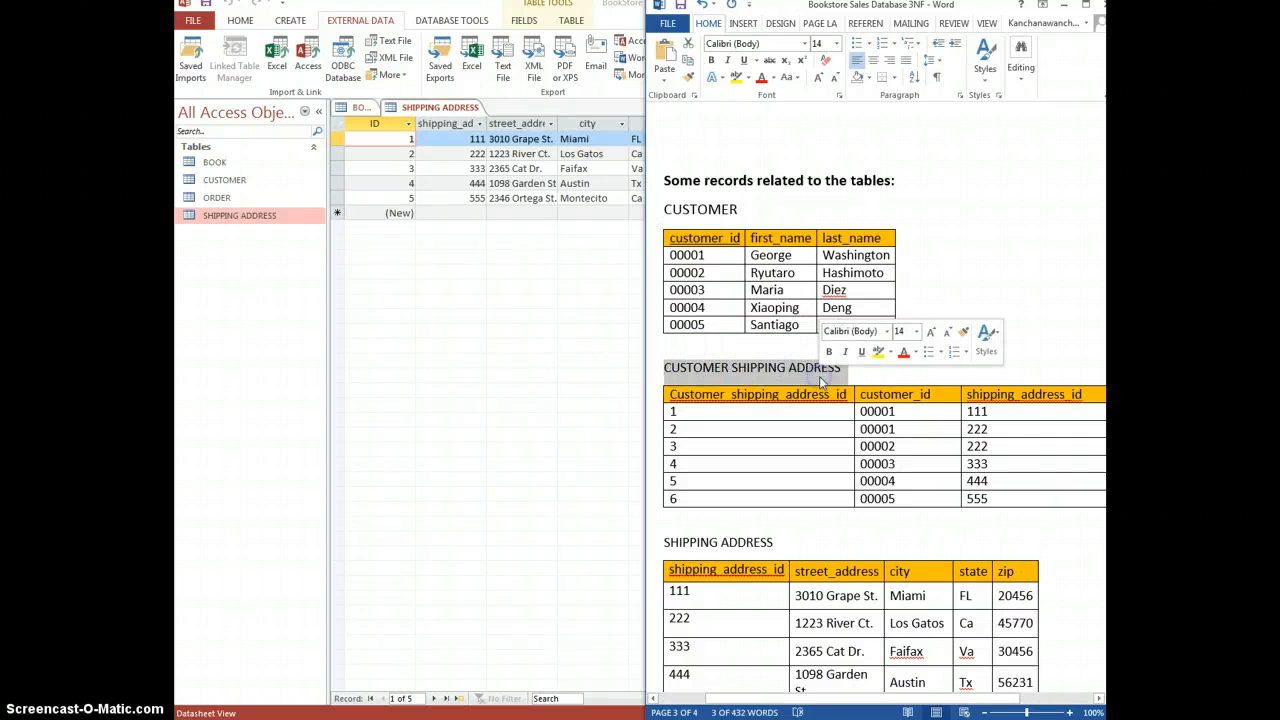
Step: Back in Access, create a new table, switch it to Design View and save it as CUSTOMER SHIPPING ADDRESS
left_click(279, 316)
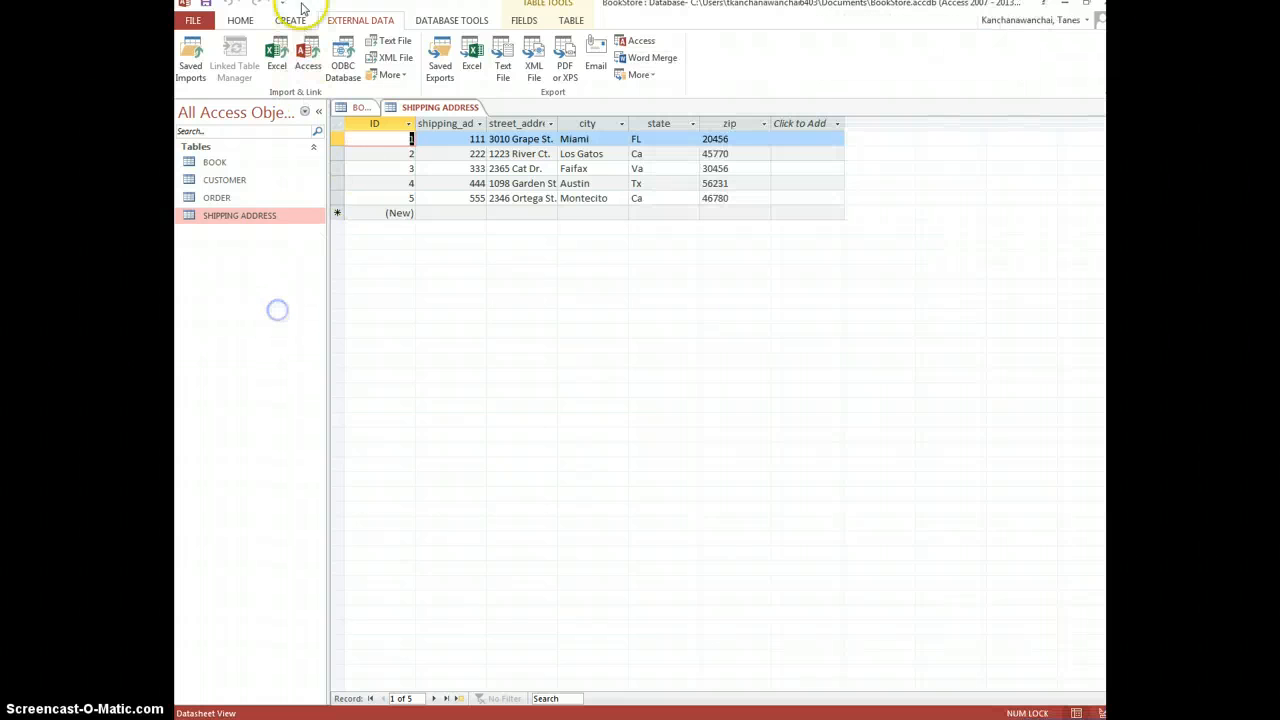
left_click(290, 20)
left_click(245, 48)
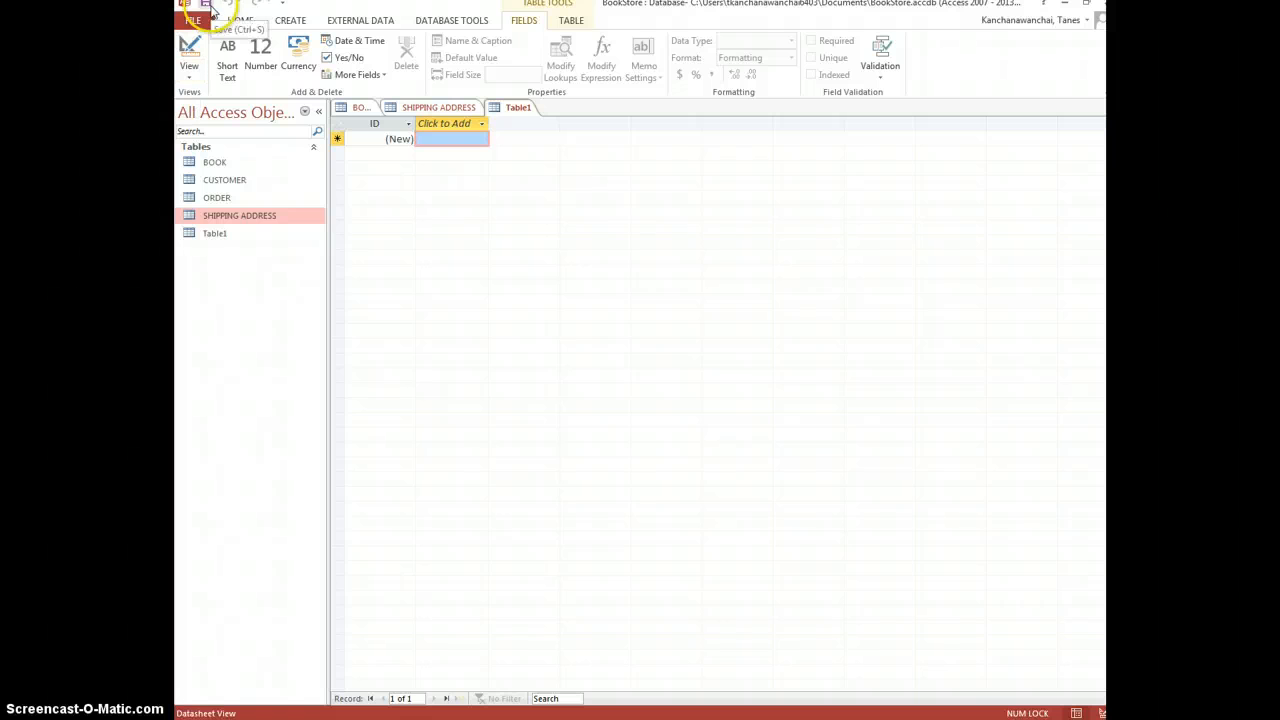
left_click(190, 68)
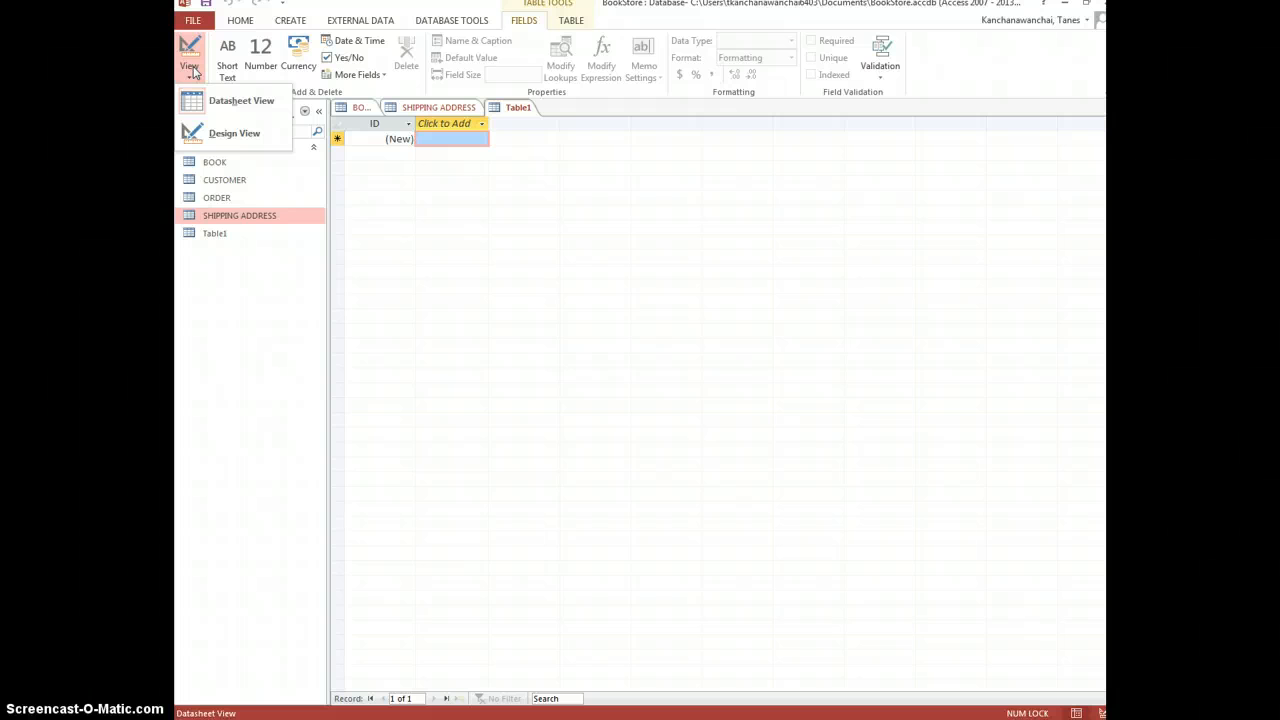
left_click(239, 93)
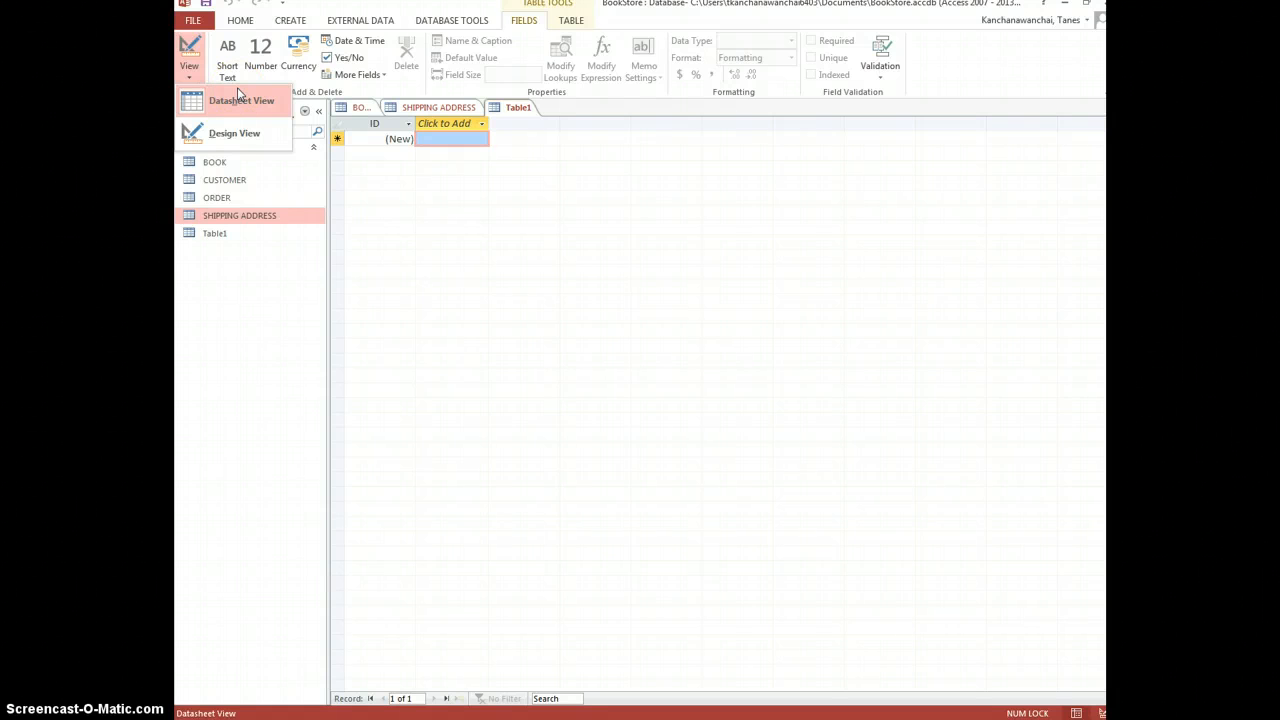
left_click(238, 135)
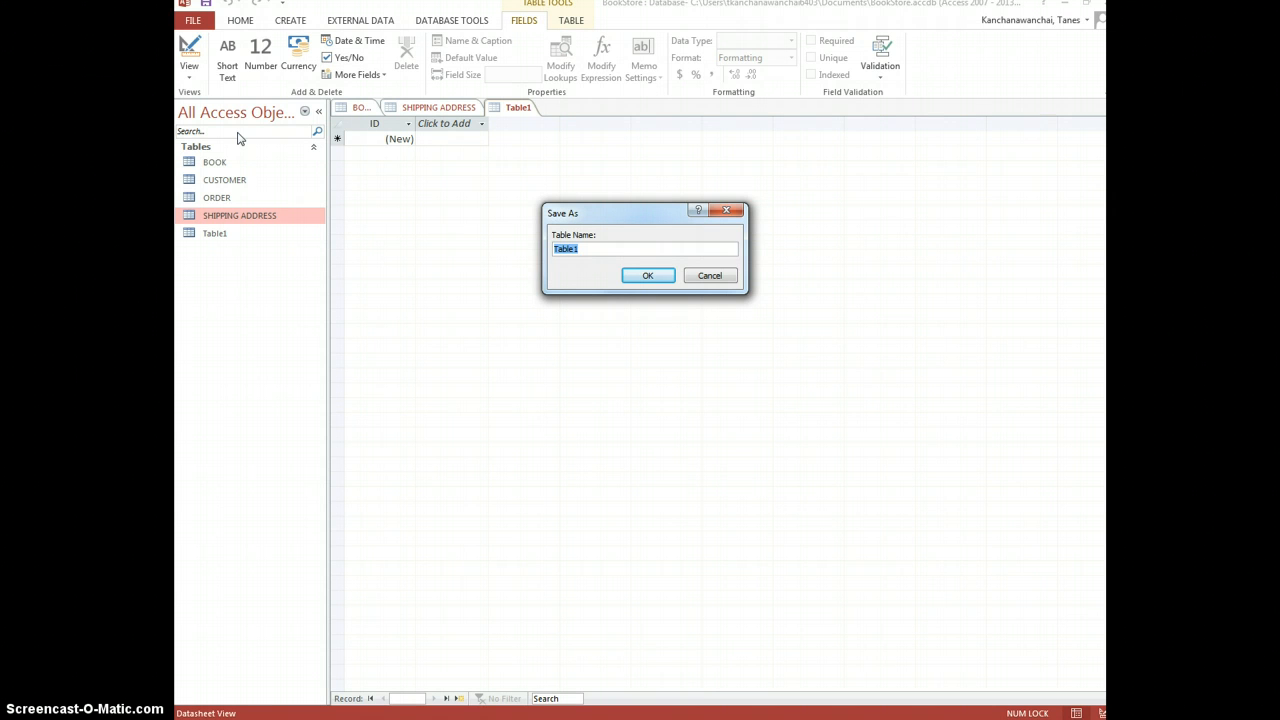
key("ctrl+v")
left_click(655, 282)
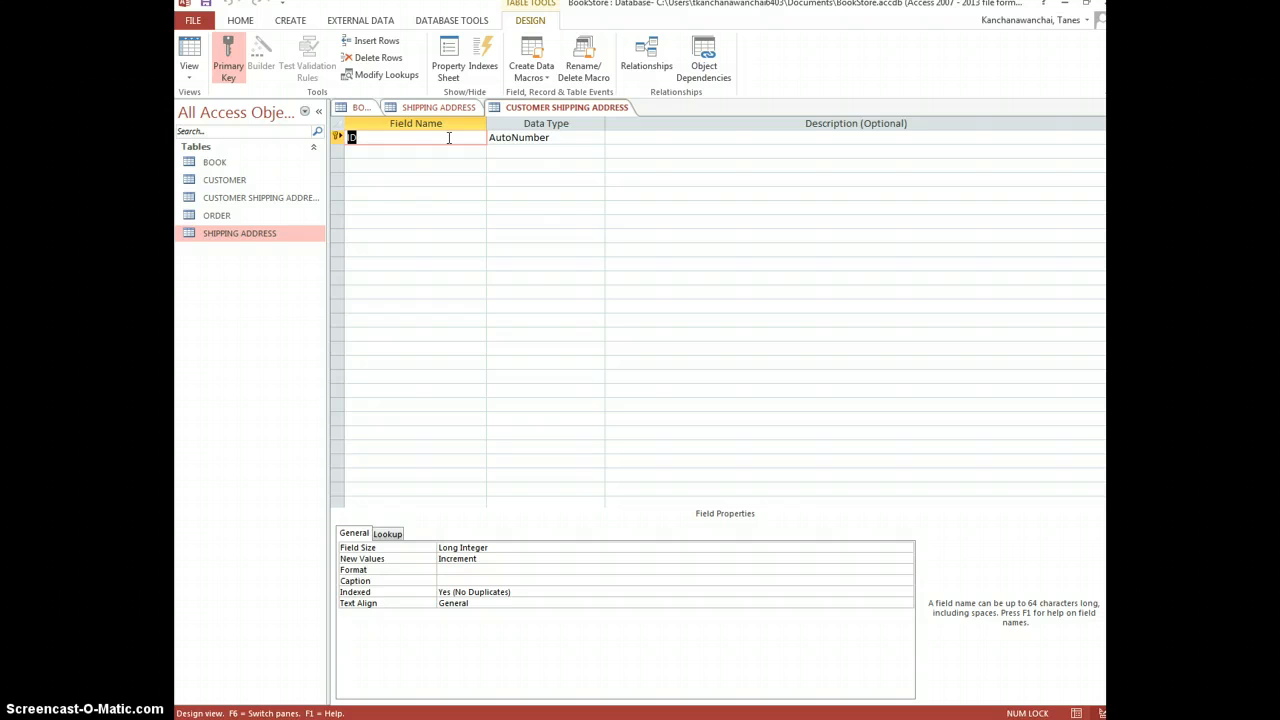
Step: Rename the table's ID field to customer_shipping_address_id, matching the field in the Word document, and keep its AutoNumber type
left_click(449, 137)
key("alt+Tab")
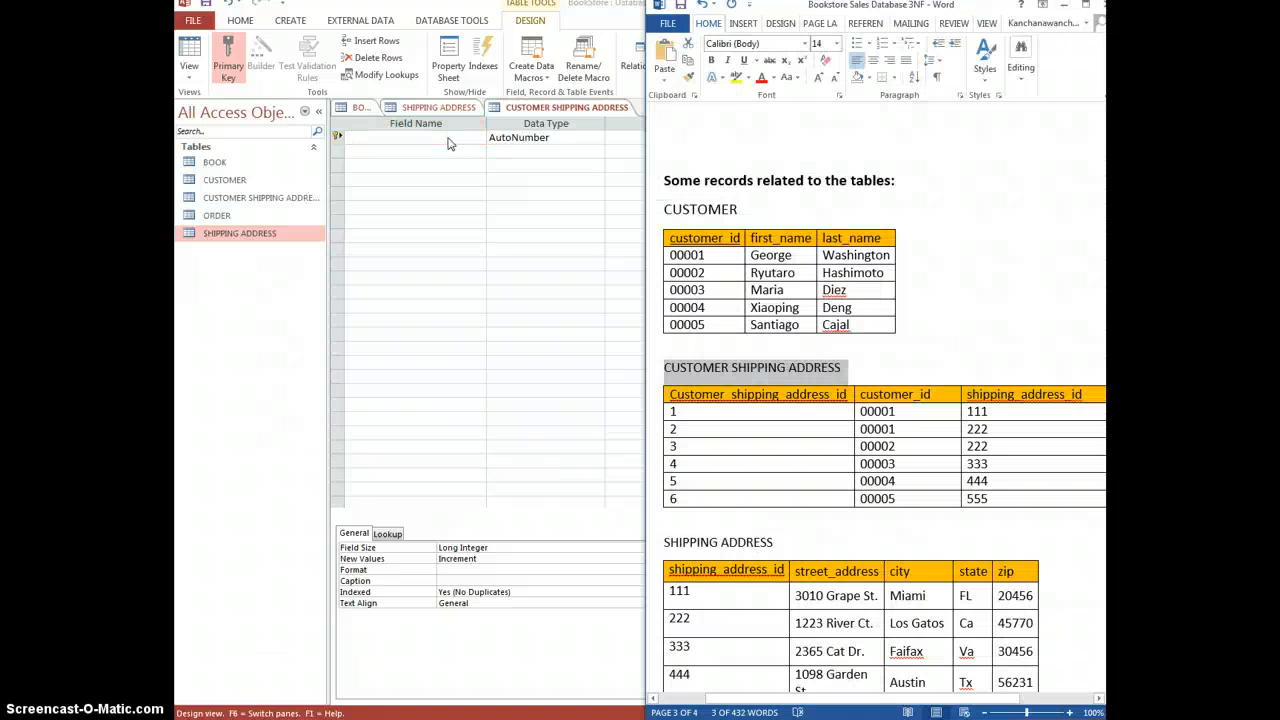
left_click(449, 137)
type("customer")
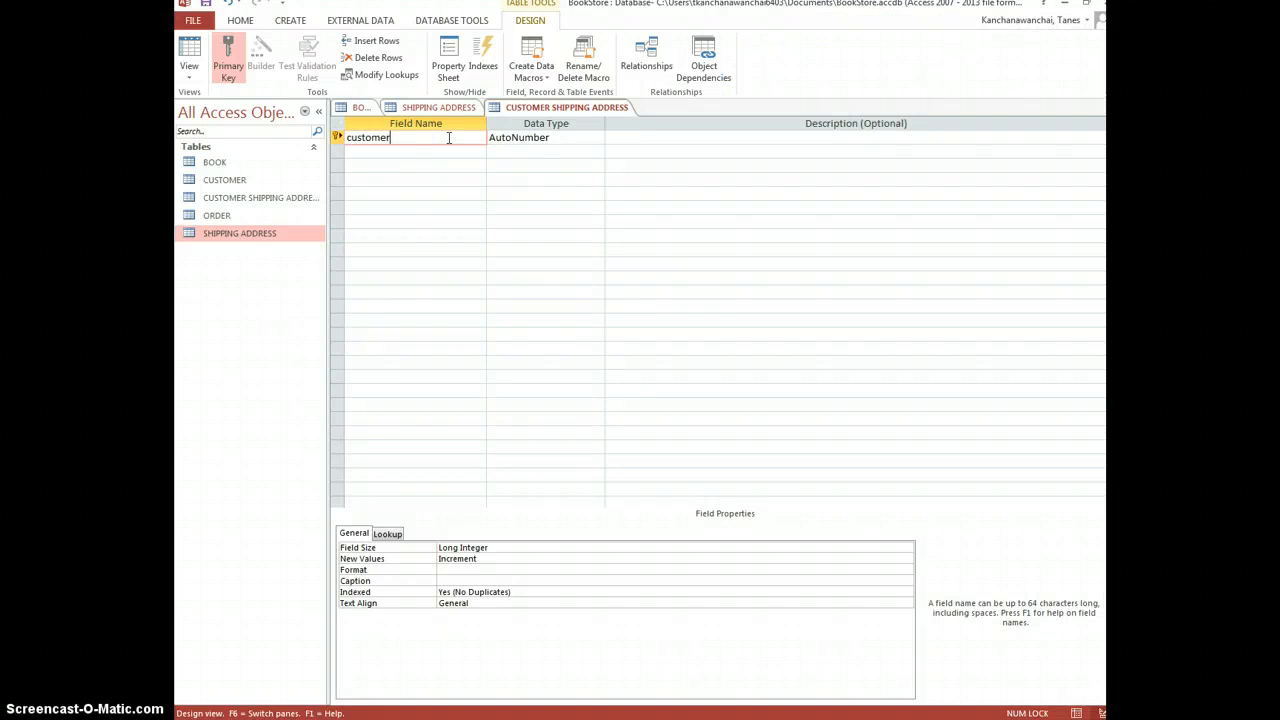
type("_shipping_address_id")
left_click(575, 143)
left_click(743, 149)
Step: Look through the Word document's sample records and field definitions for wording to describe customer_shipping_address_id
key("alt+Tab")
left_click(850, 440)
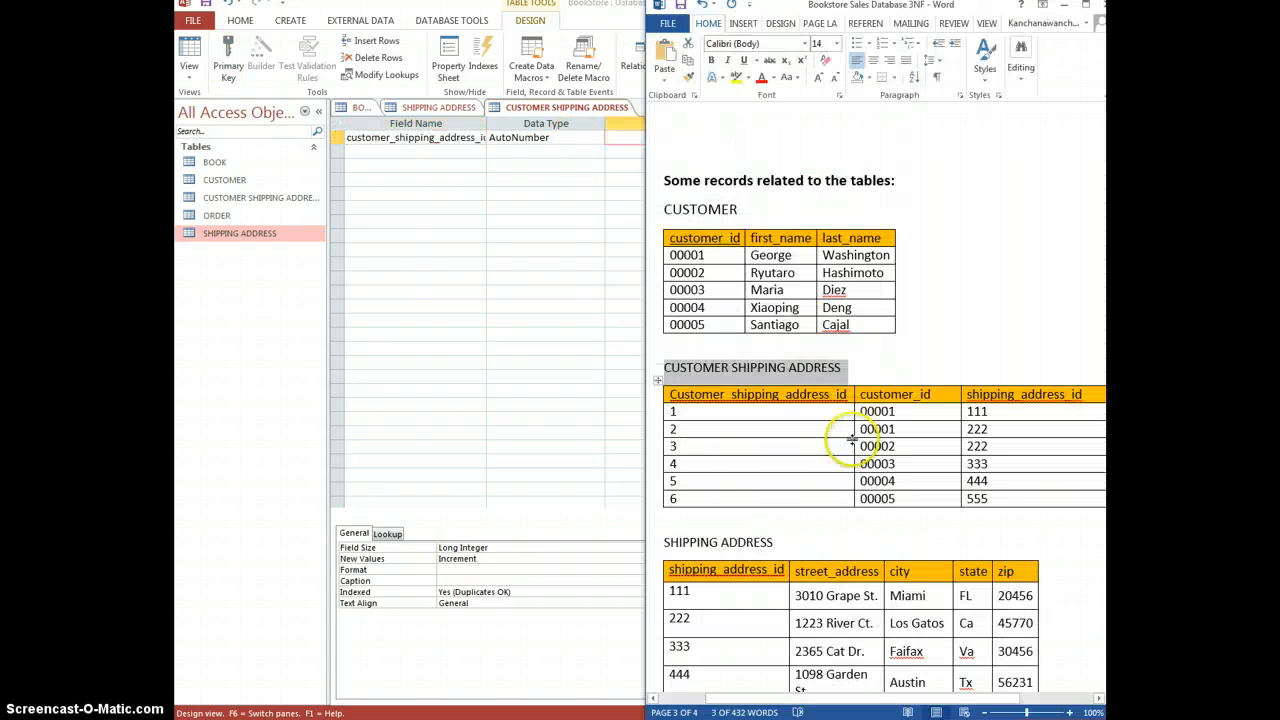
scroll(850, 440, "down", 3)
scroll(848, 443, "up", 8)
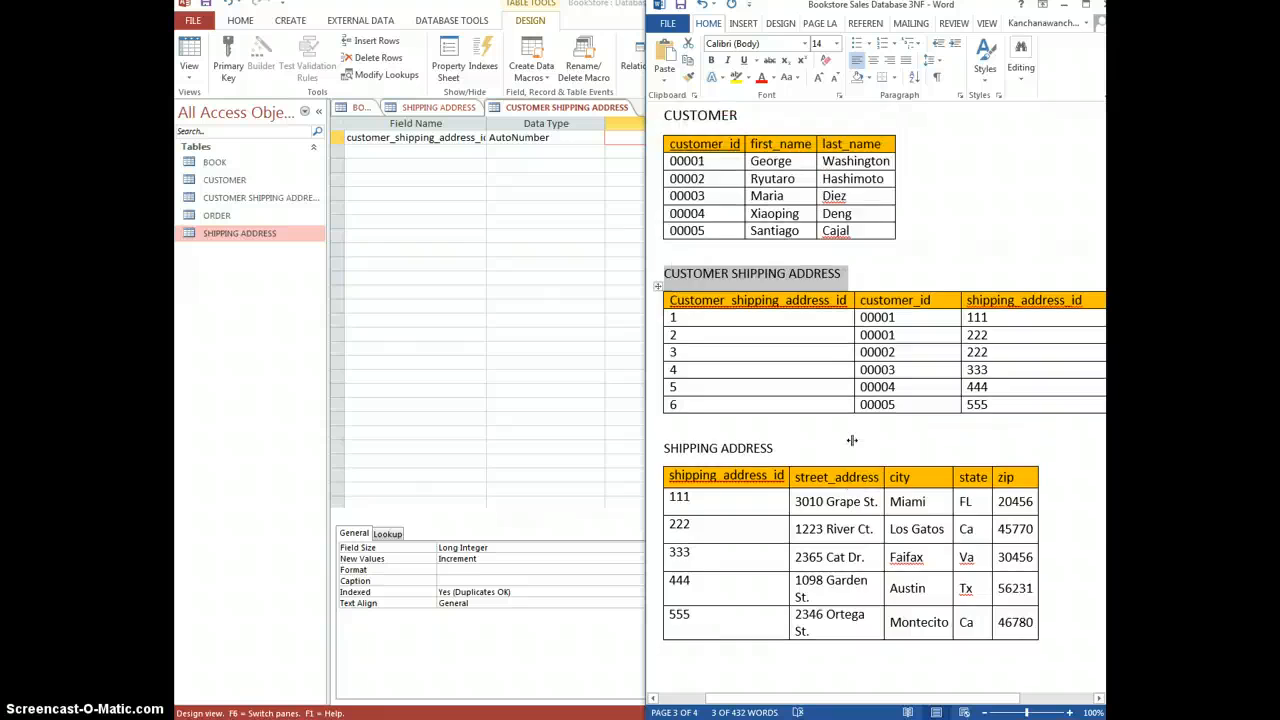
scroll(800, 270, "up", 5)
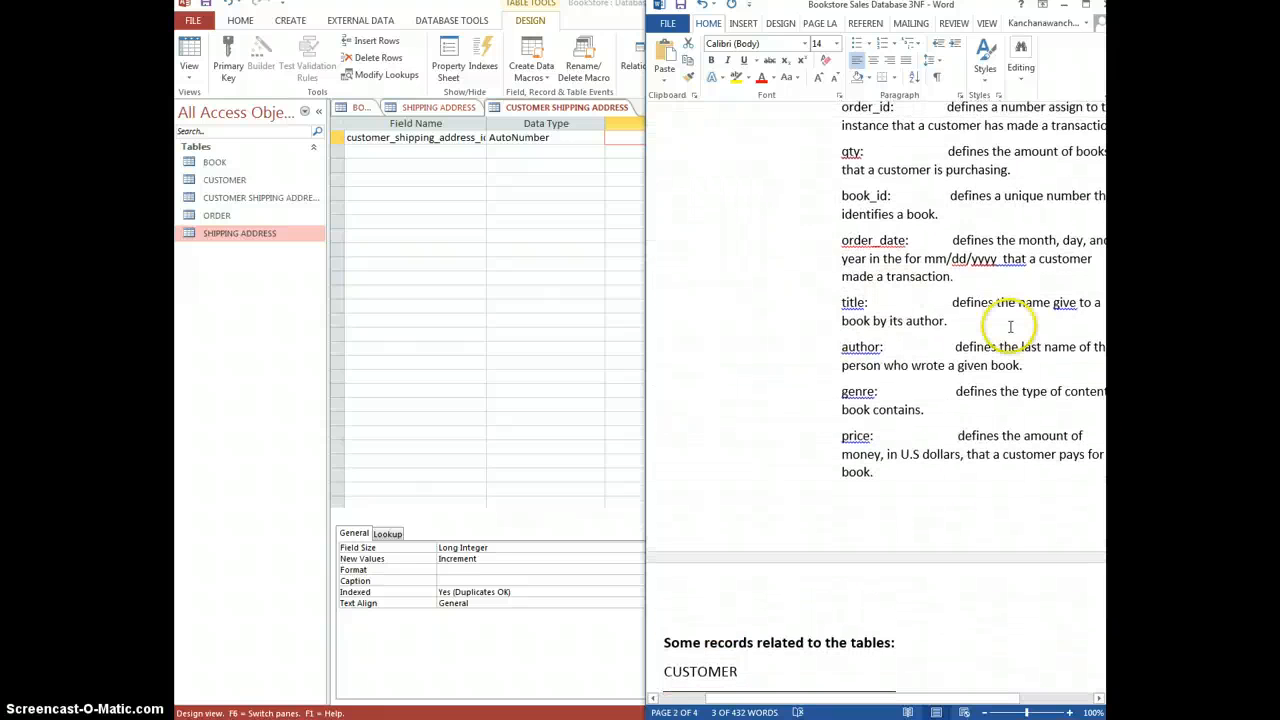
scroll(1009, 323, "up", 2)
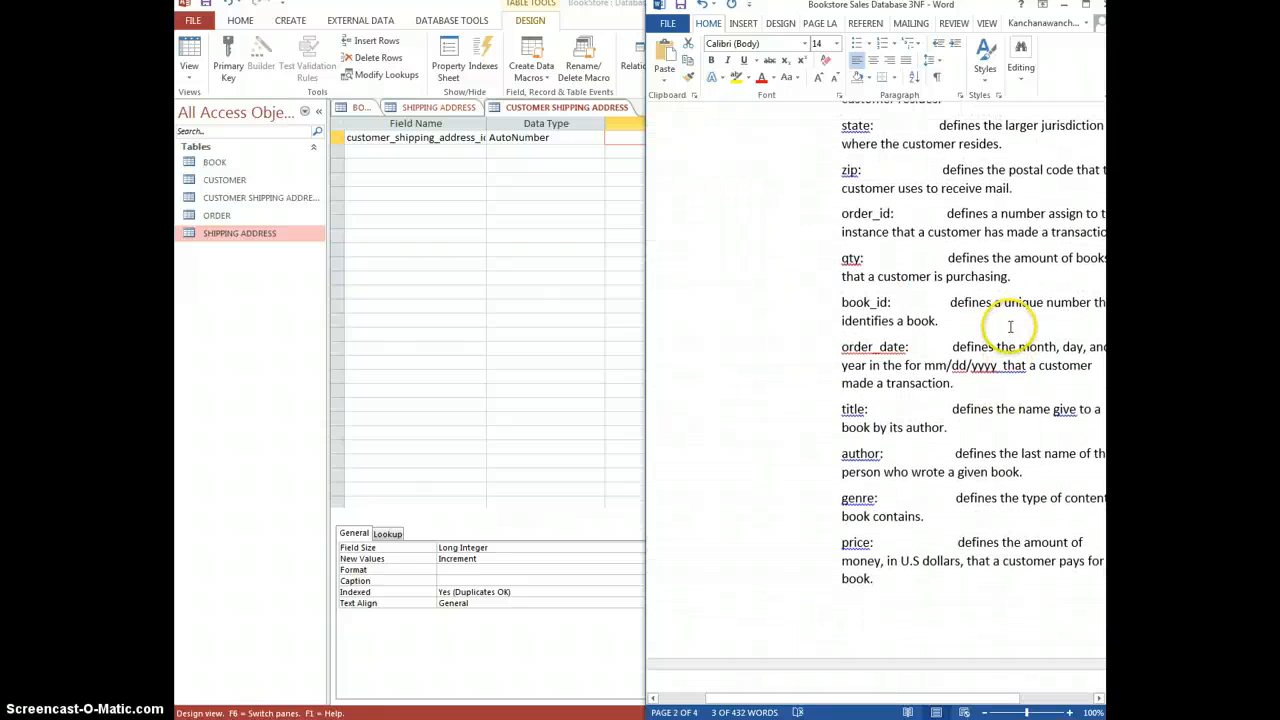
Step: Widen the Field Name column and enter a customer_shipping_address_id description beginning with "identify" and referring to the customer shipping address
left_click(625, 137)
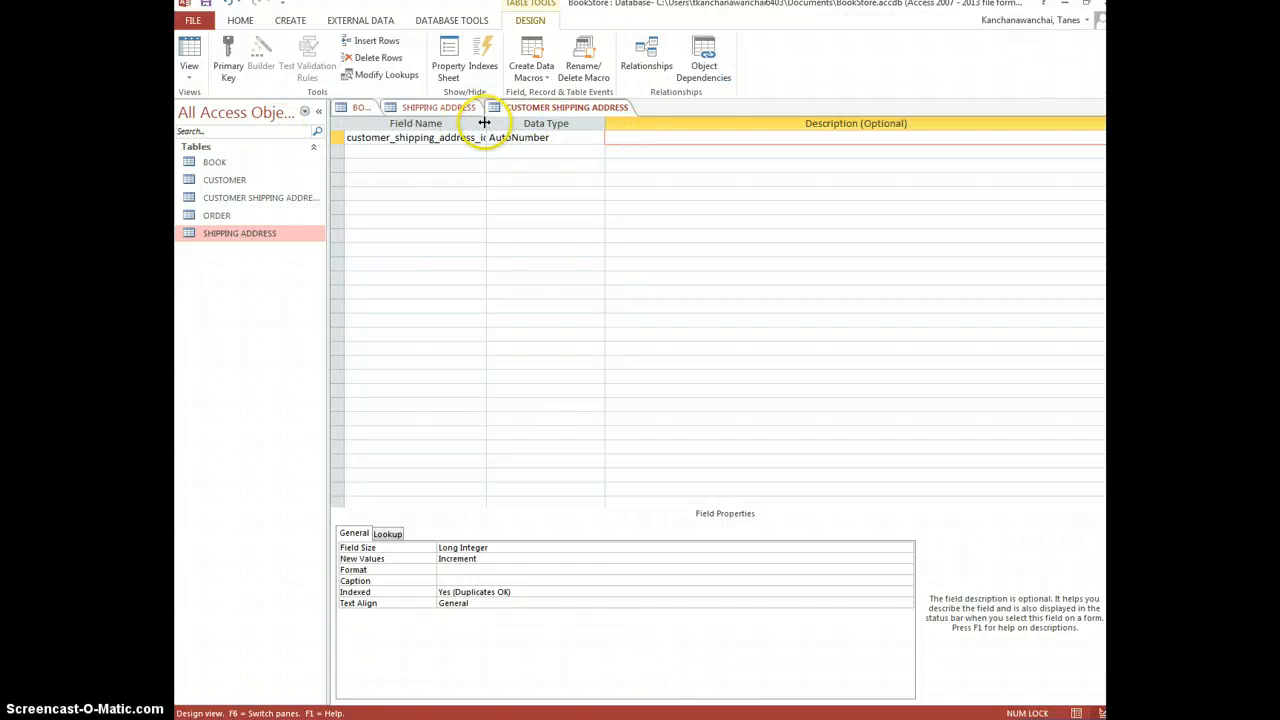
left_click_drag(486, 123, 296, 112)
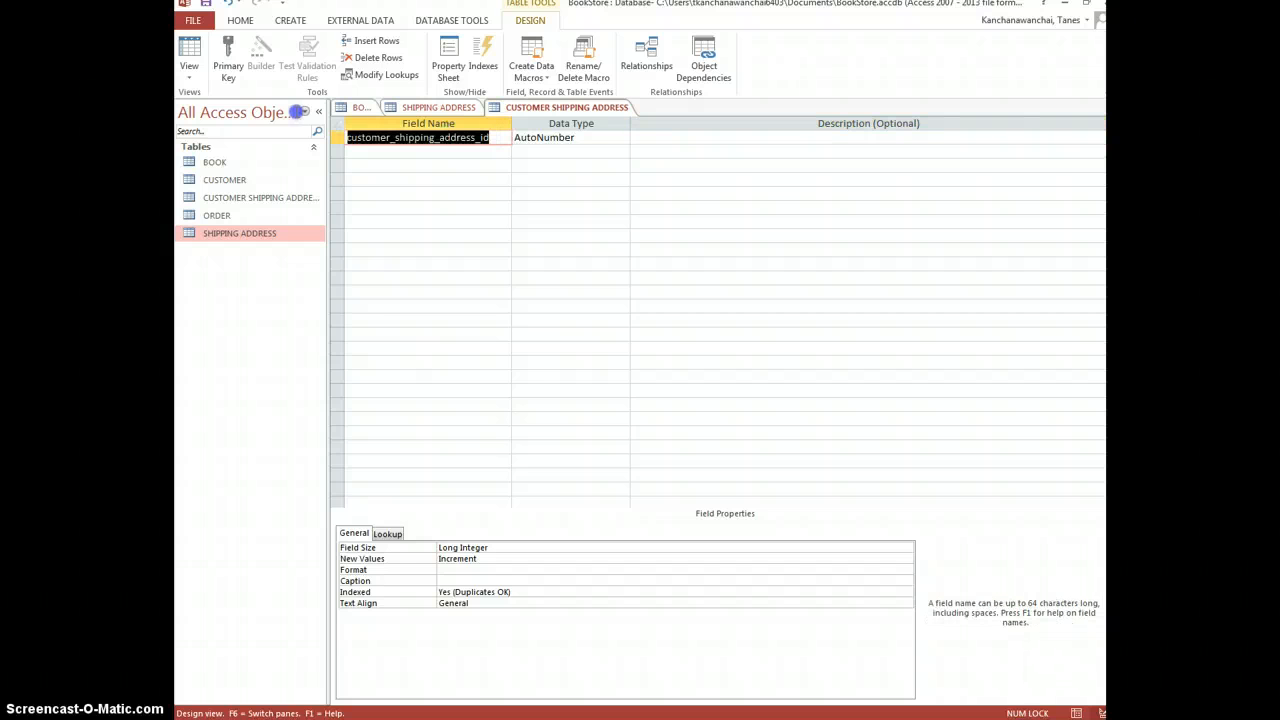
left_click(724, 138)
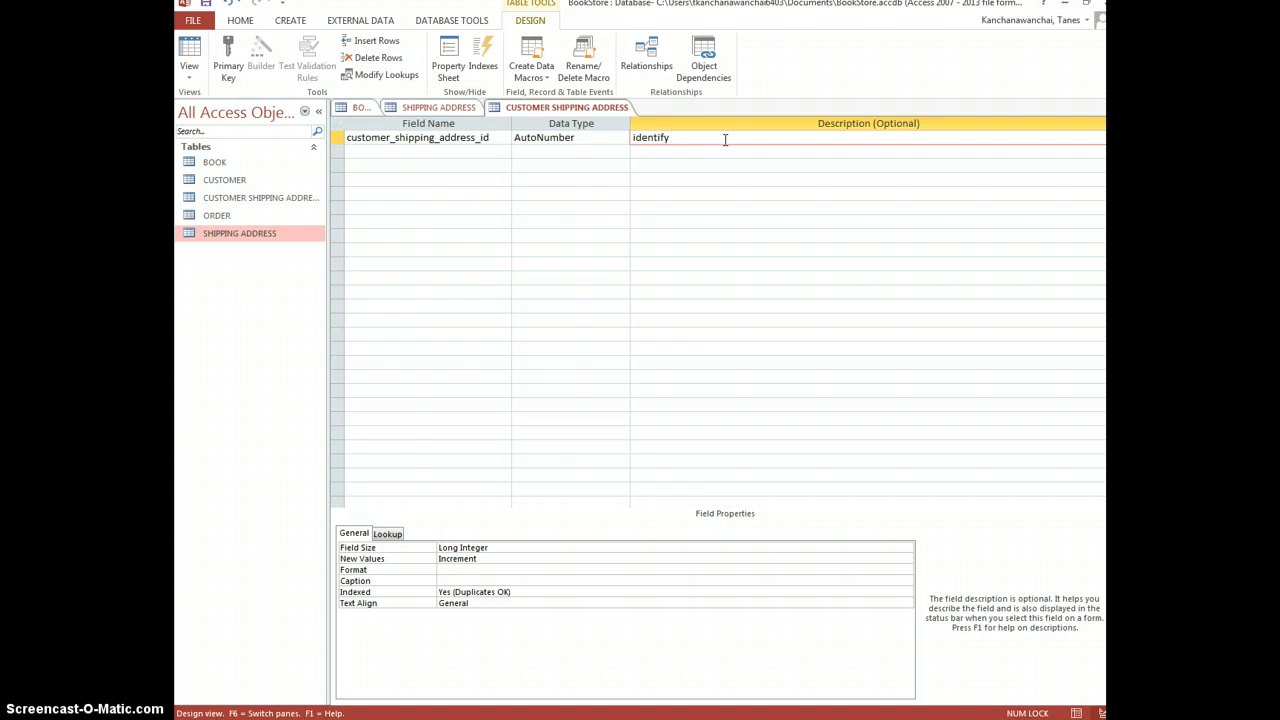
type("shi")
type("tome")
type("r shipping addr")
Step: Switch to the Word document and copy the customer_id definition from its Data Dictionary
key("alt+Tab")
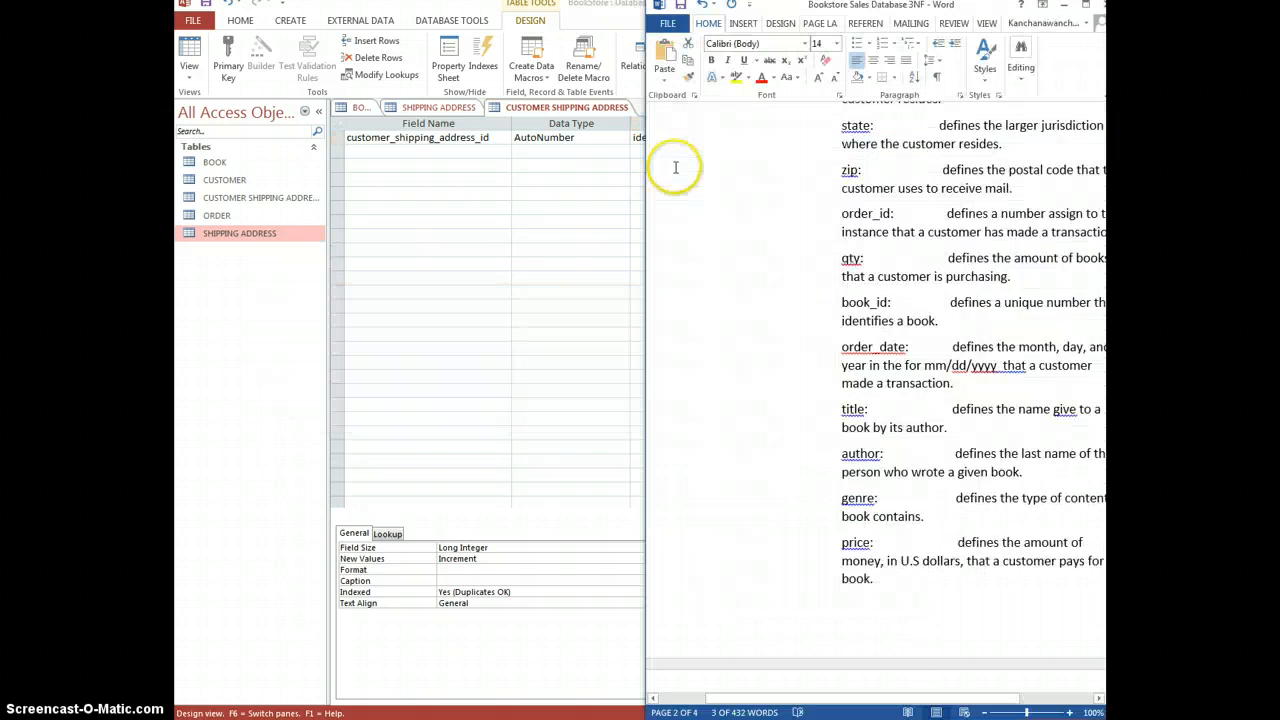
scroll(971, 383, "down", 10)
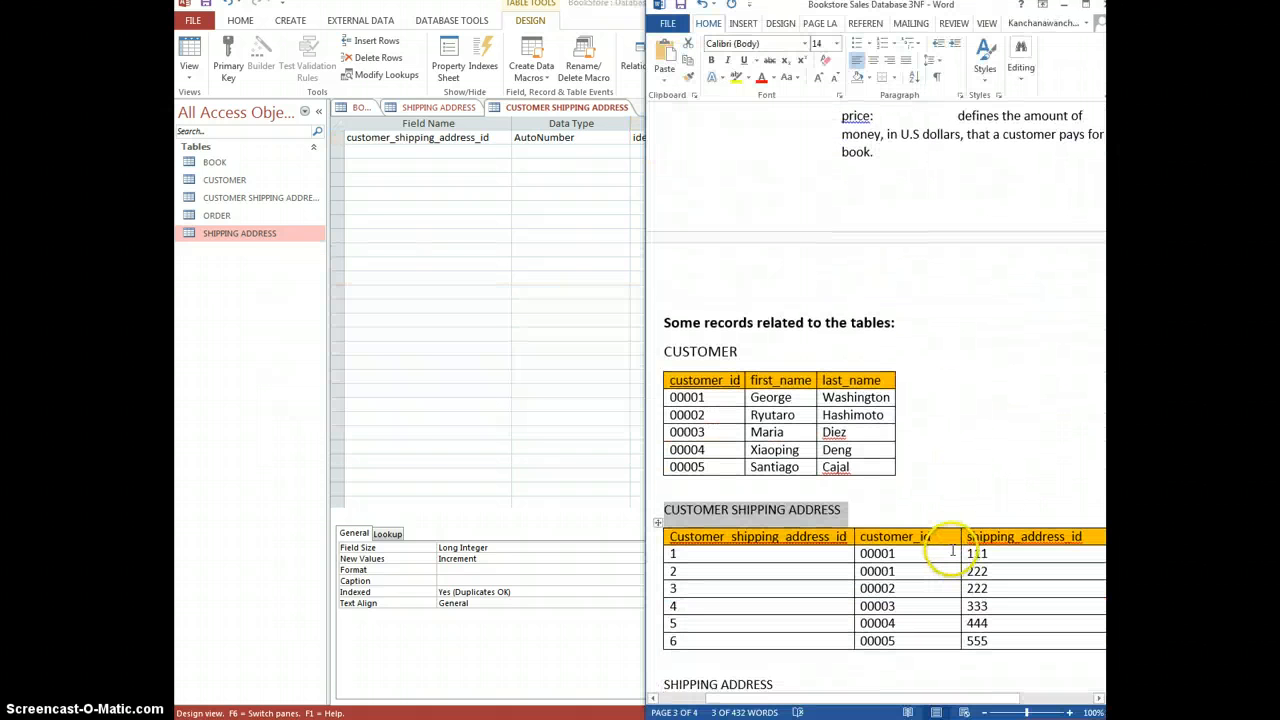
scroll(955, 552, "up", 1)
scroll(926, 514, "up", 6)
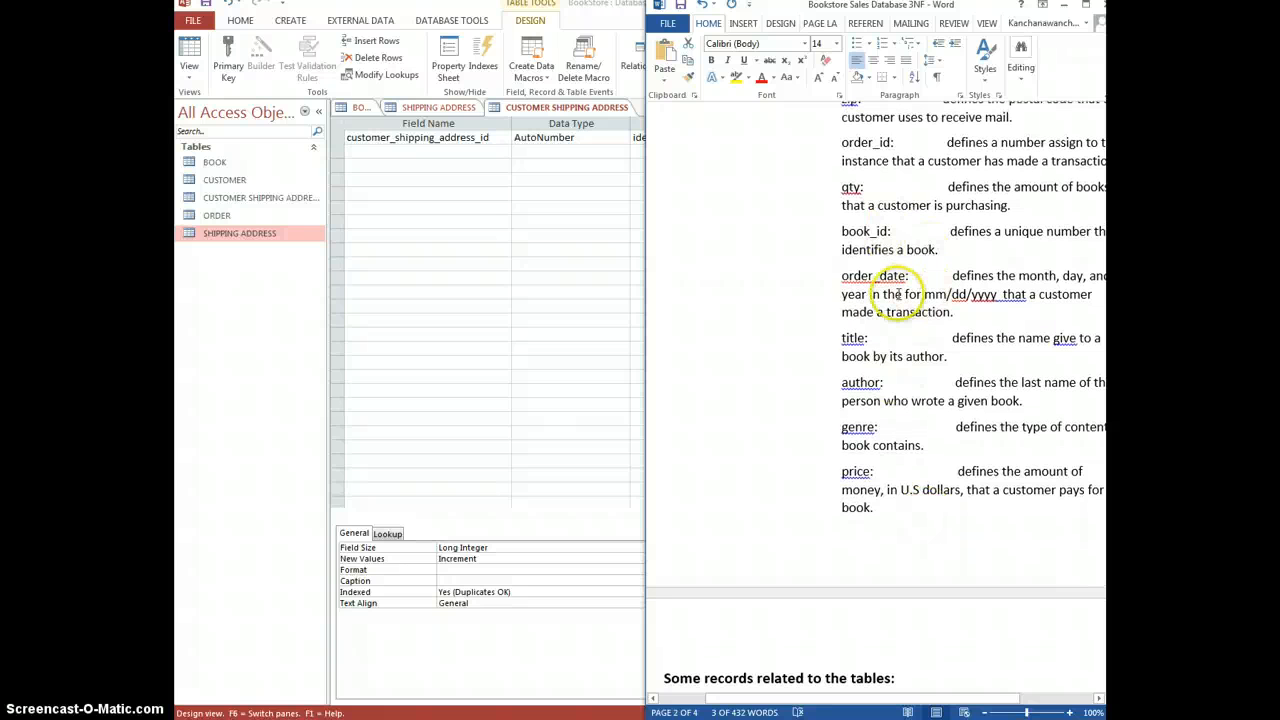
scroll(871, 435, "up", 2)
scroll(940, 260, "up", 4)
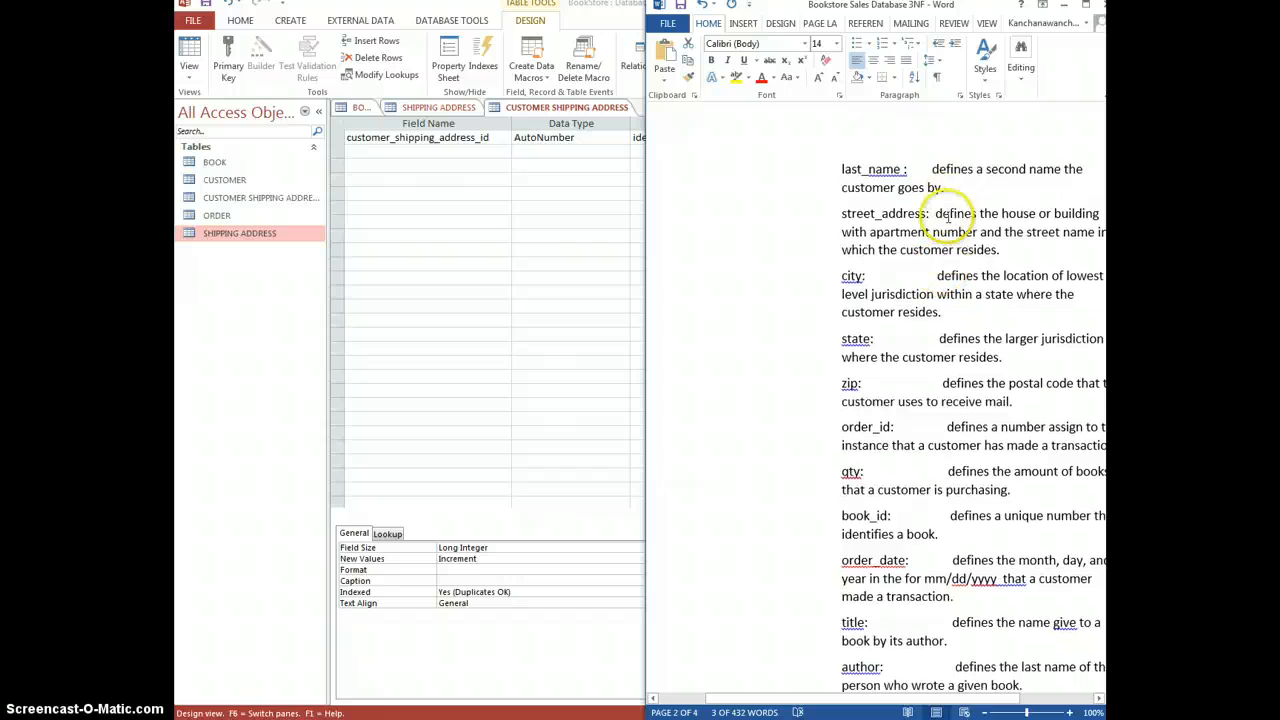
scroll(945, 214, "up", 5)
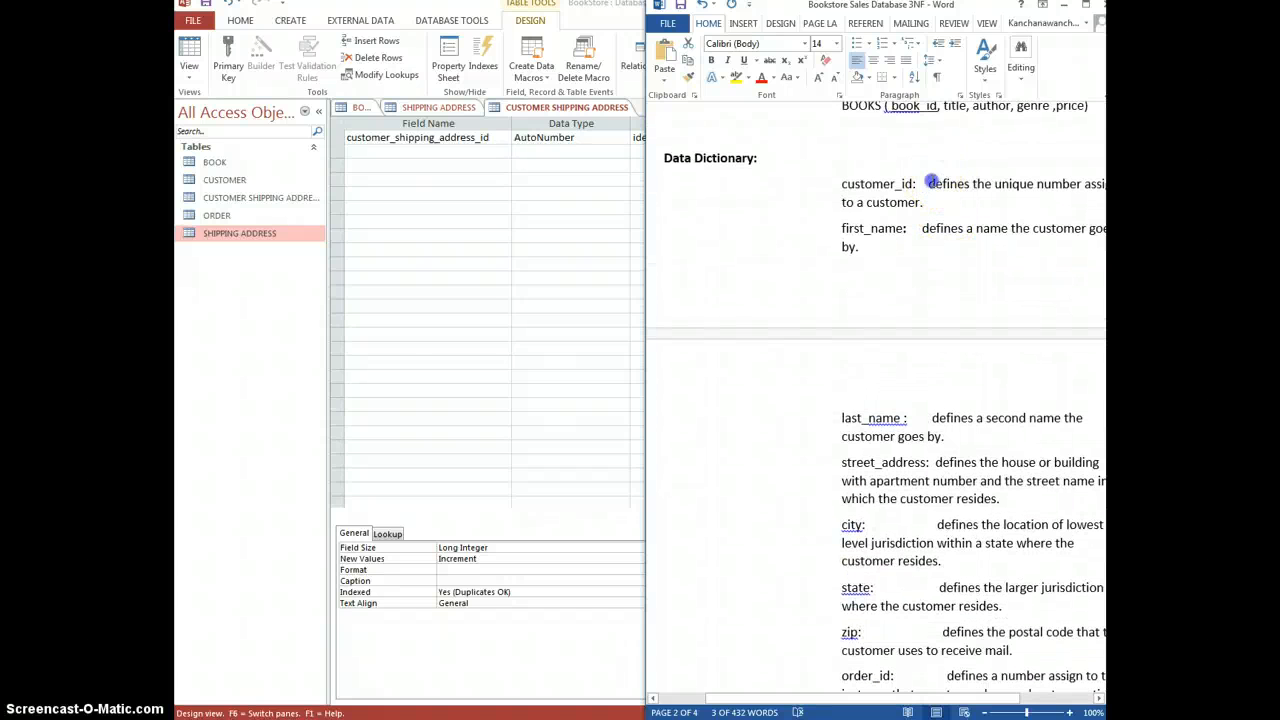
left_click_drag(930, 184, 921, 200)
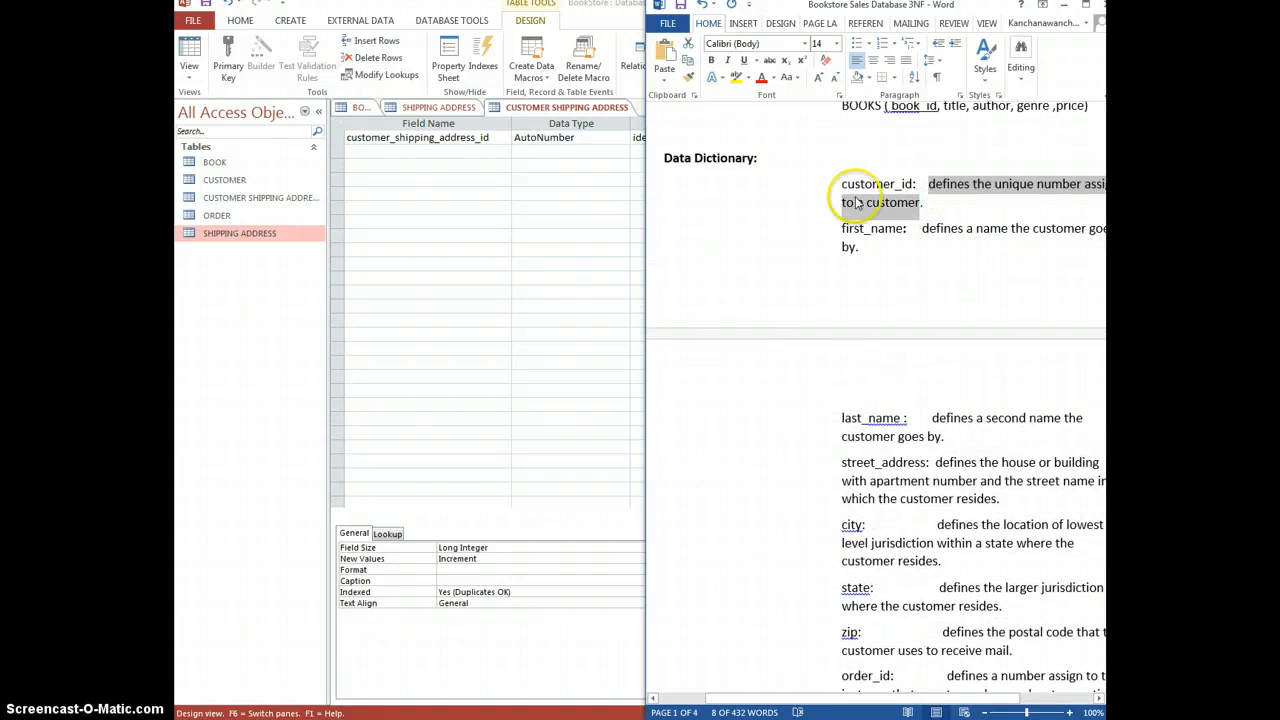
Step: Back in Access, add a customer_id field of type Number with the description "defines the unique number assign to a customer"
left_click(632, 150)
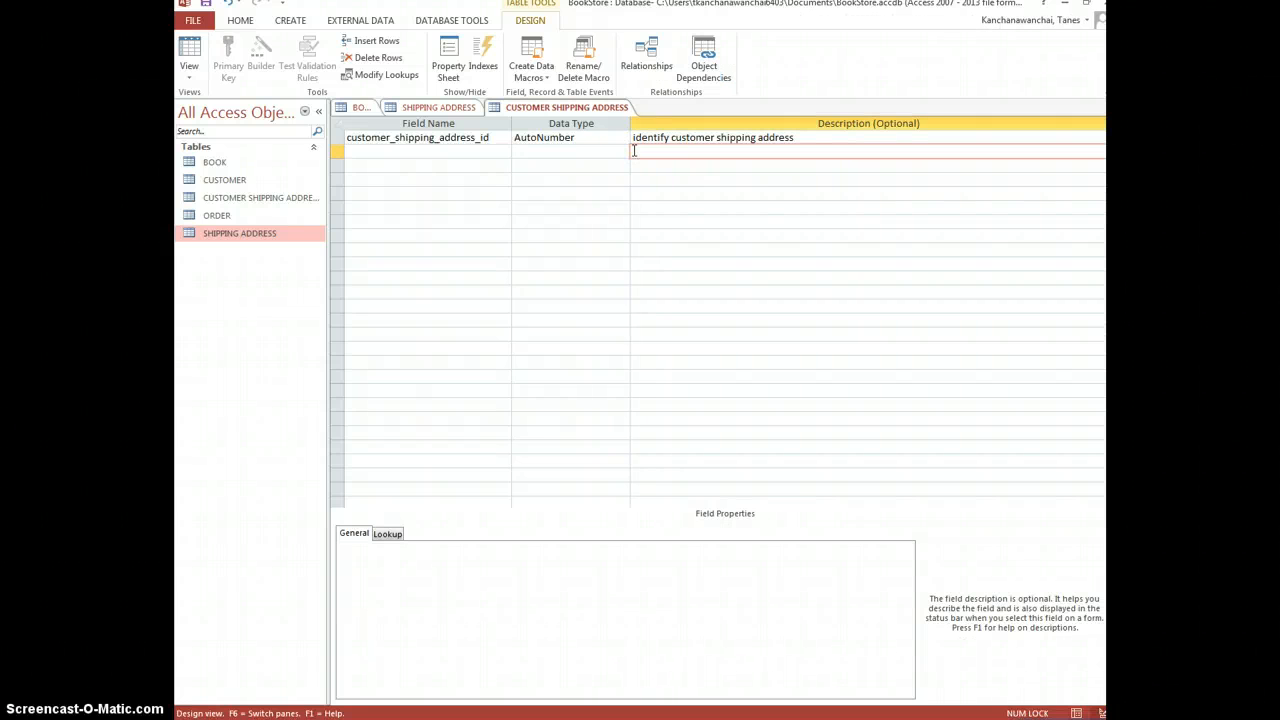
type("defines the unique number assign to a customer")
left_click(460, 150)
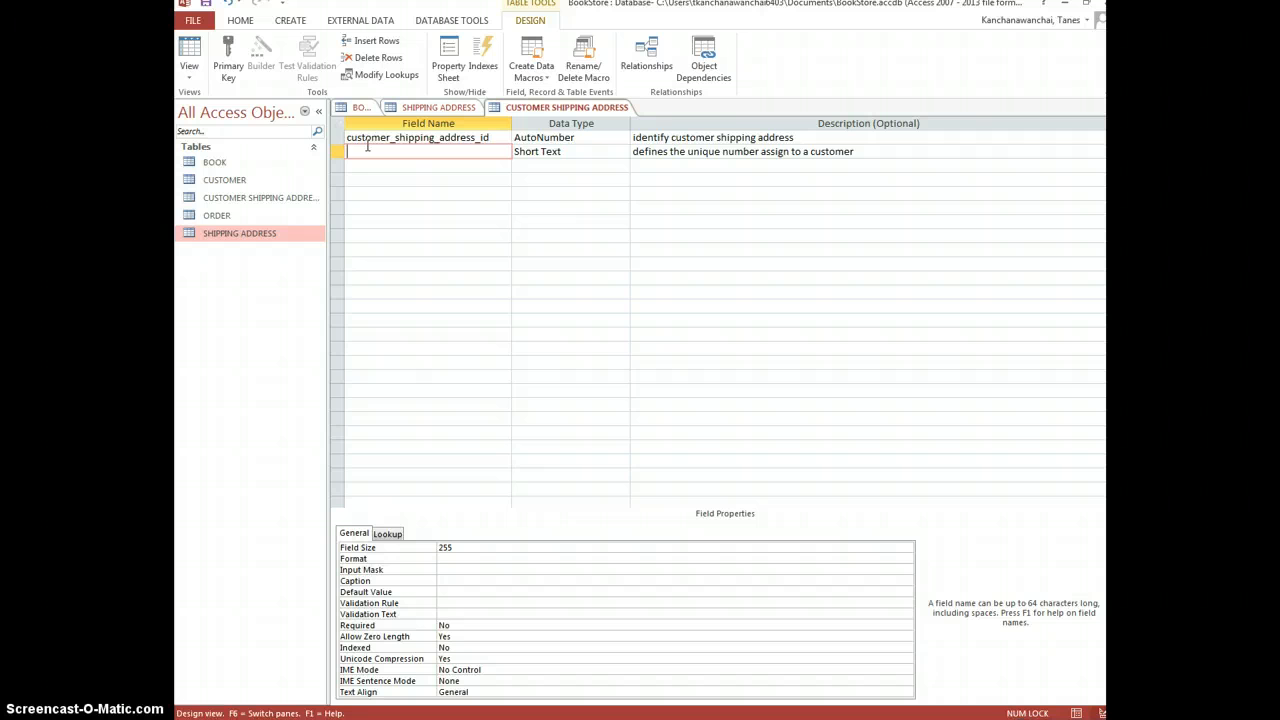
type("customer_id")
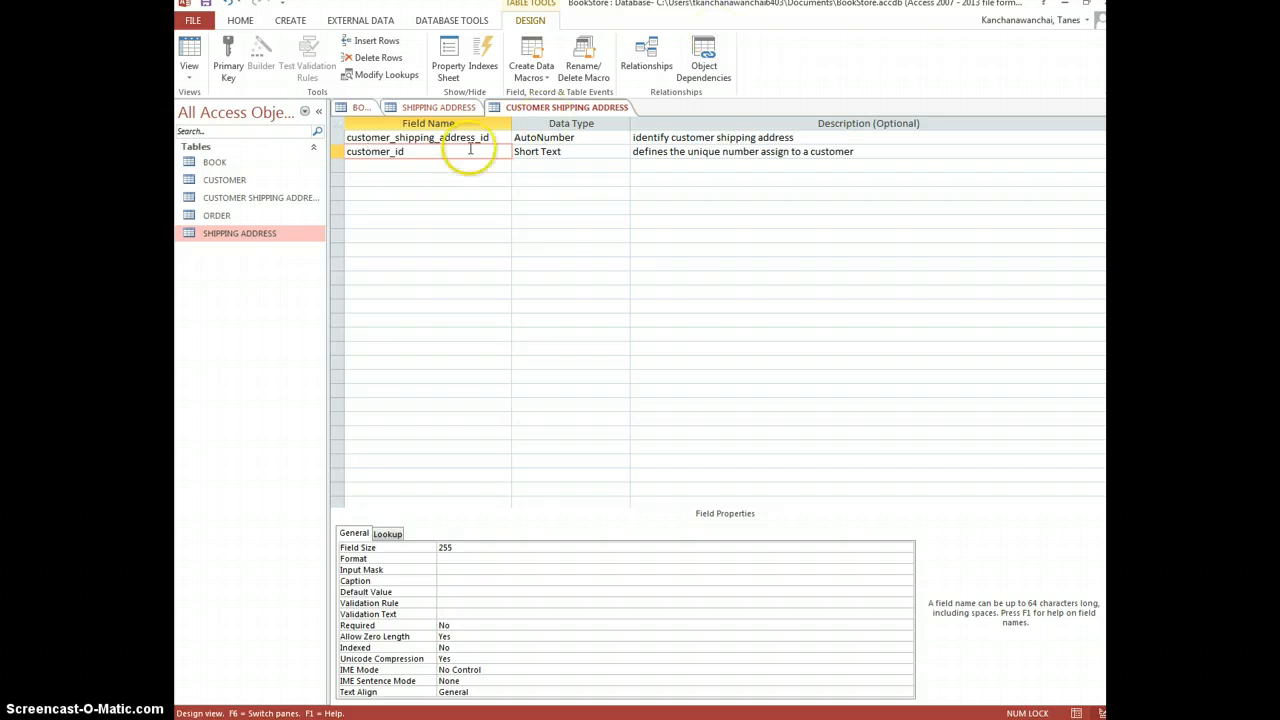
left_click(562, 151)
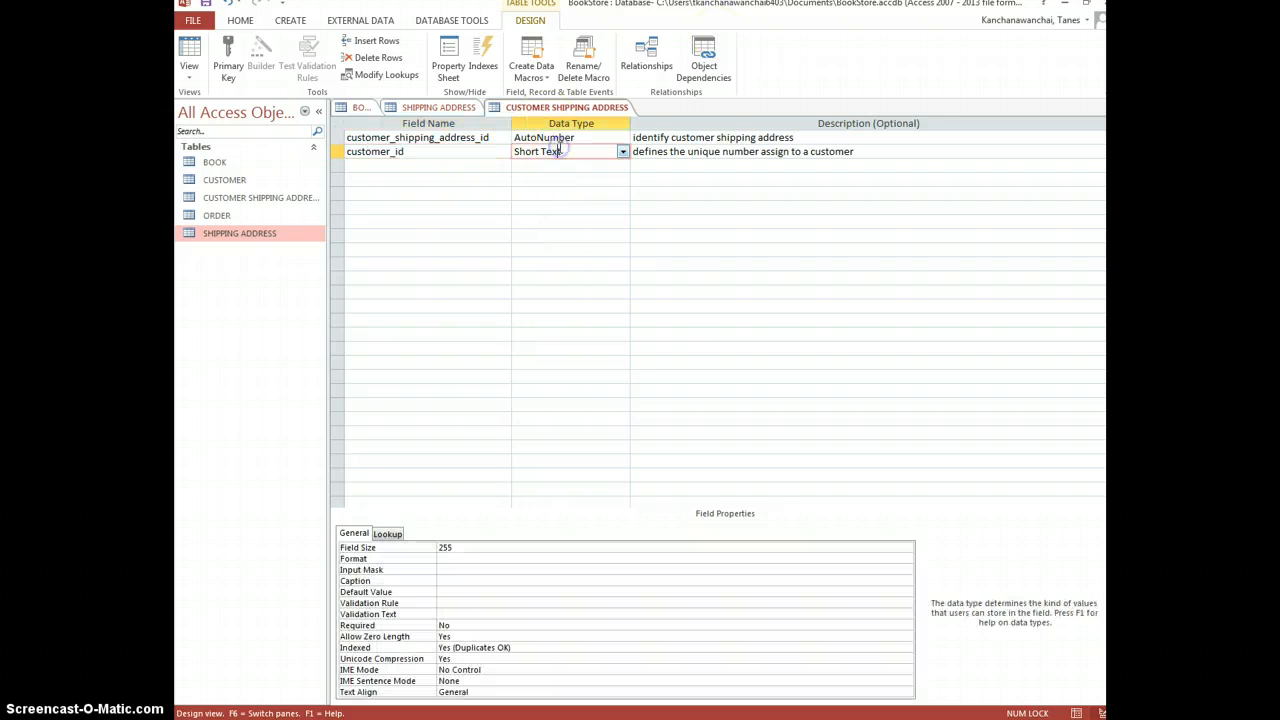
left_click(622, 152)
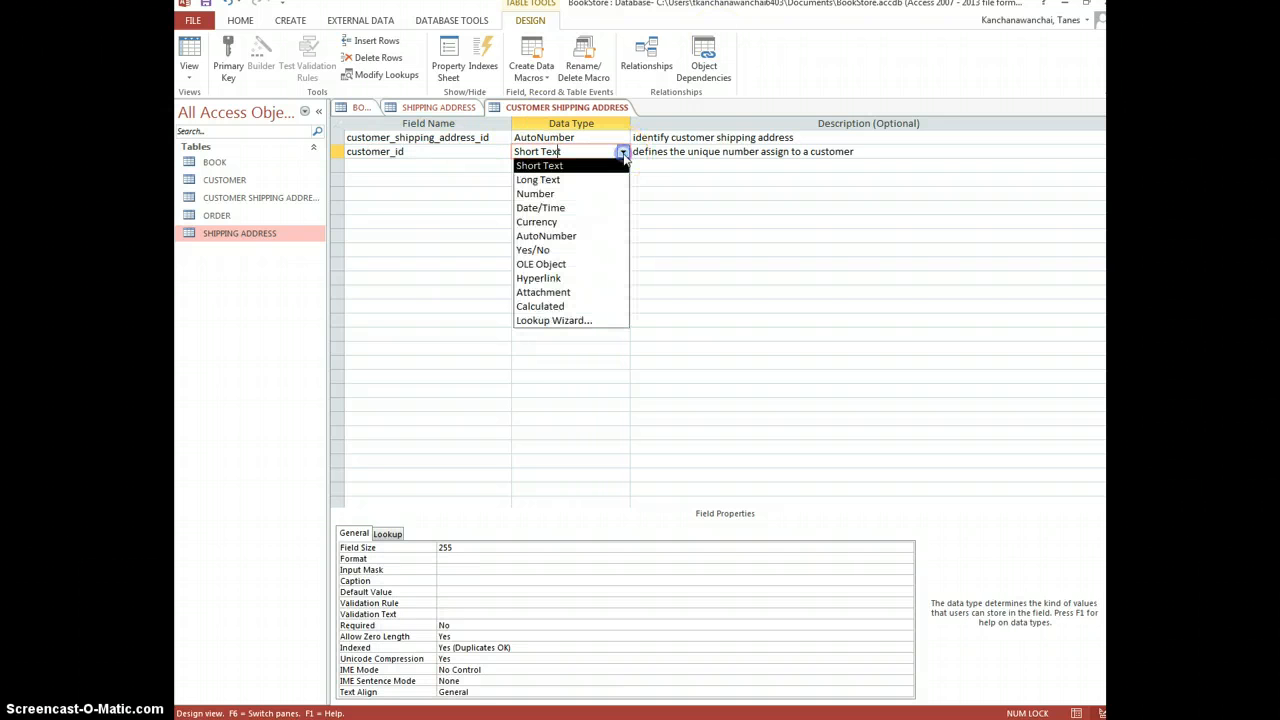
left_click(582, 194)
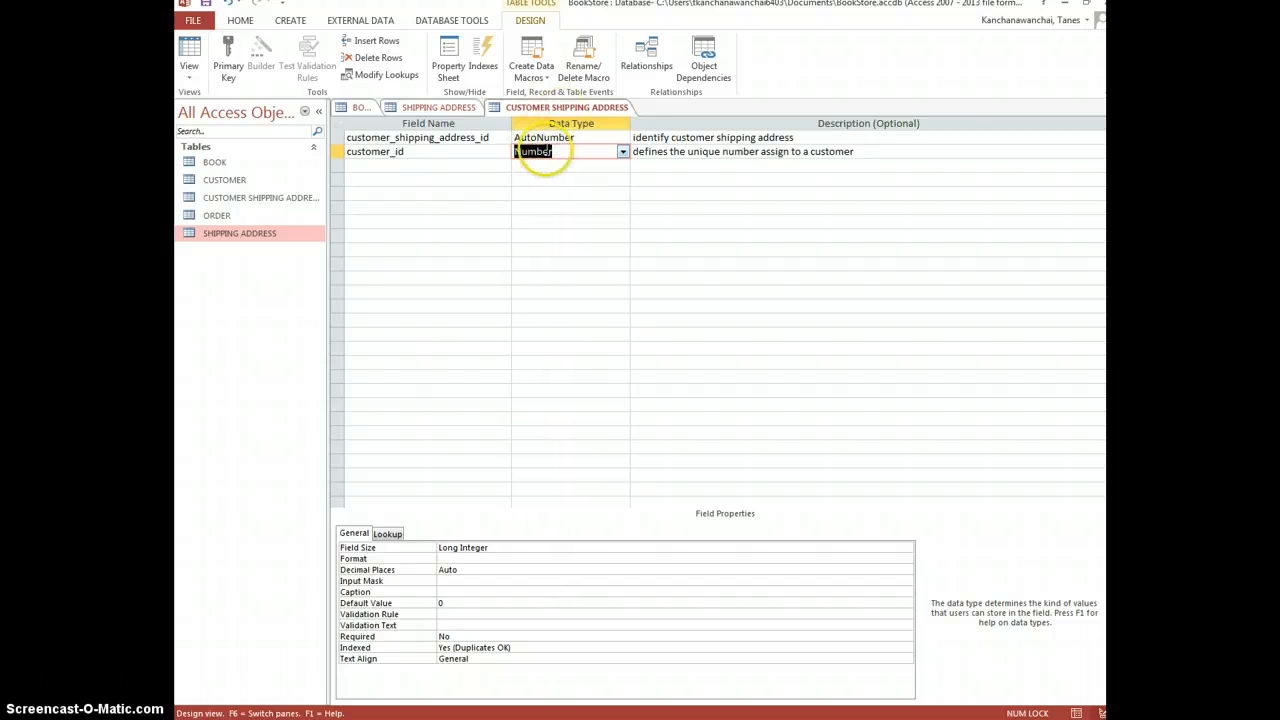
left_click(437, 151)
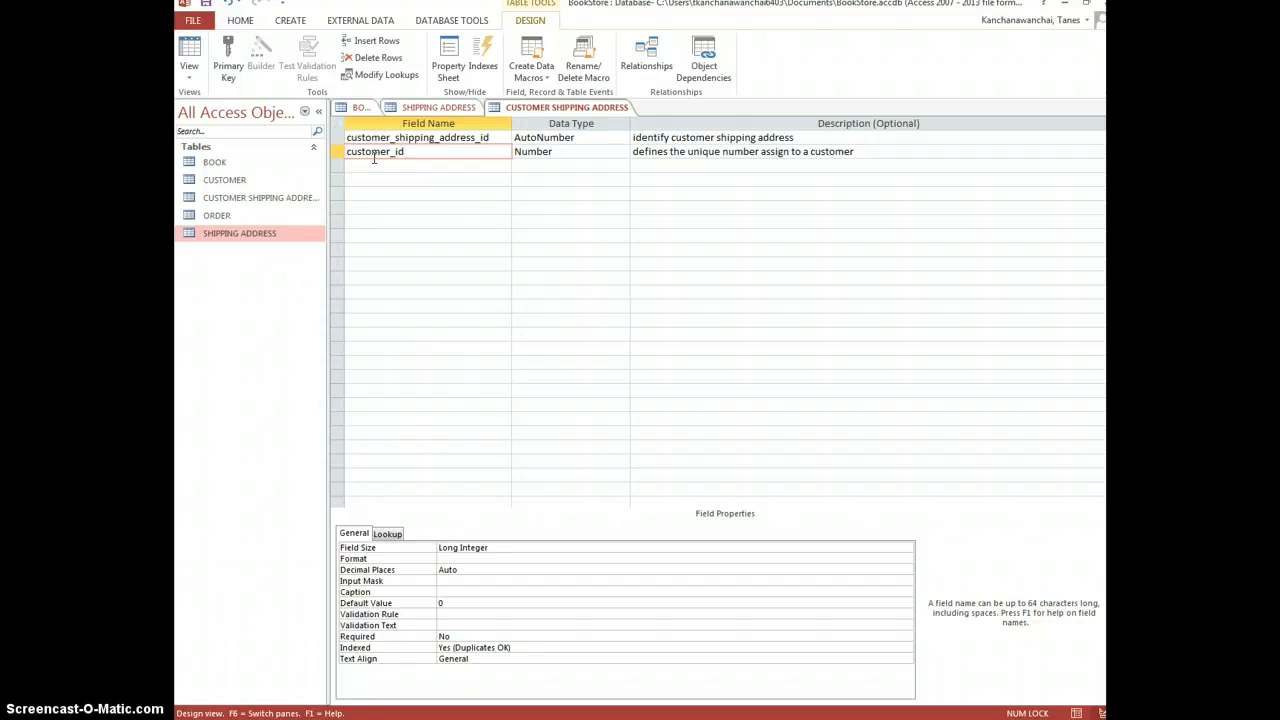
Step: Check the data type of customer_id in the CUSTOMER table's Design View, and return to the CUSTOMER SHIPPING ADDRESS design
double_click(212, 183)
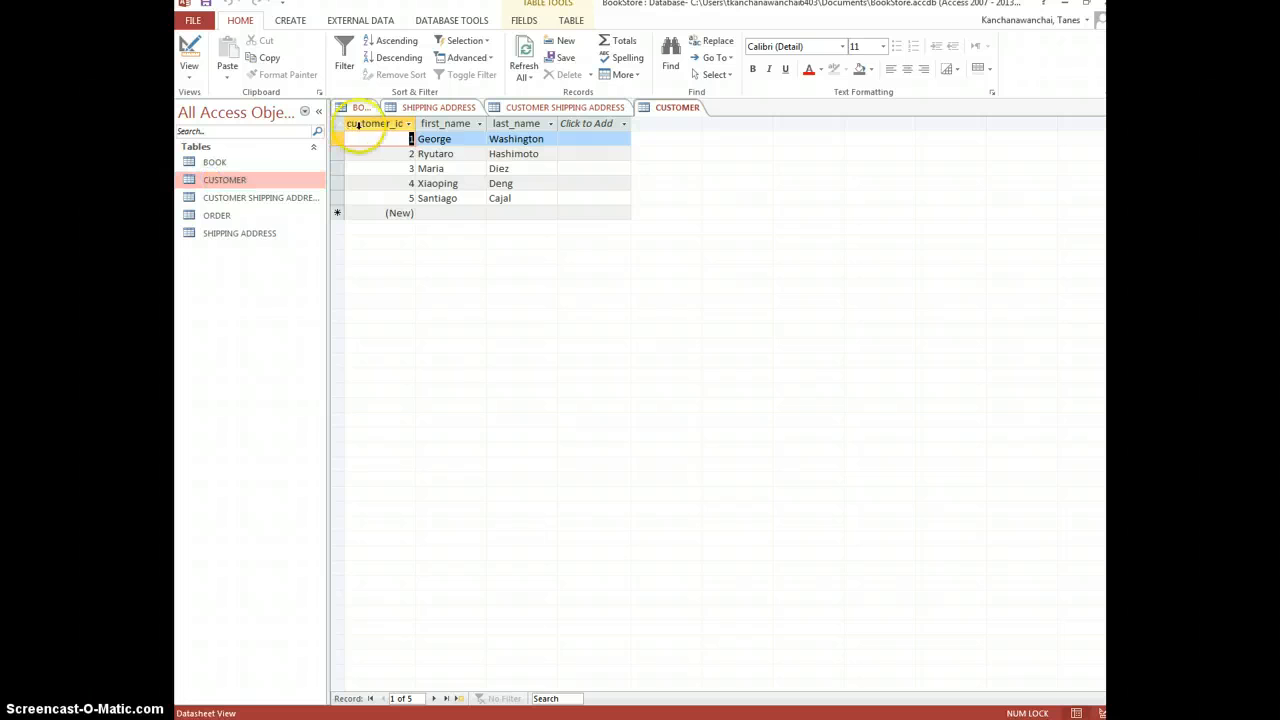
left_click(189, 70)
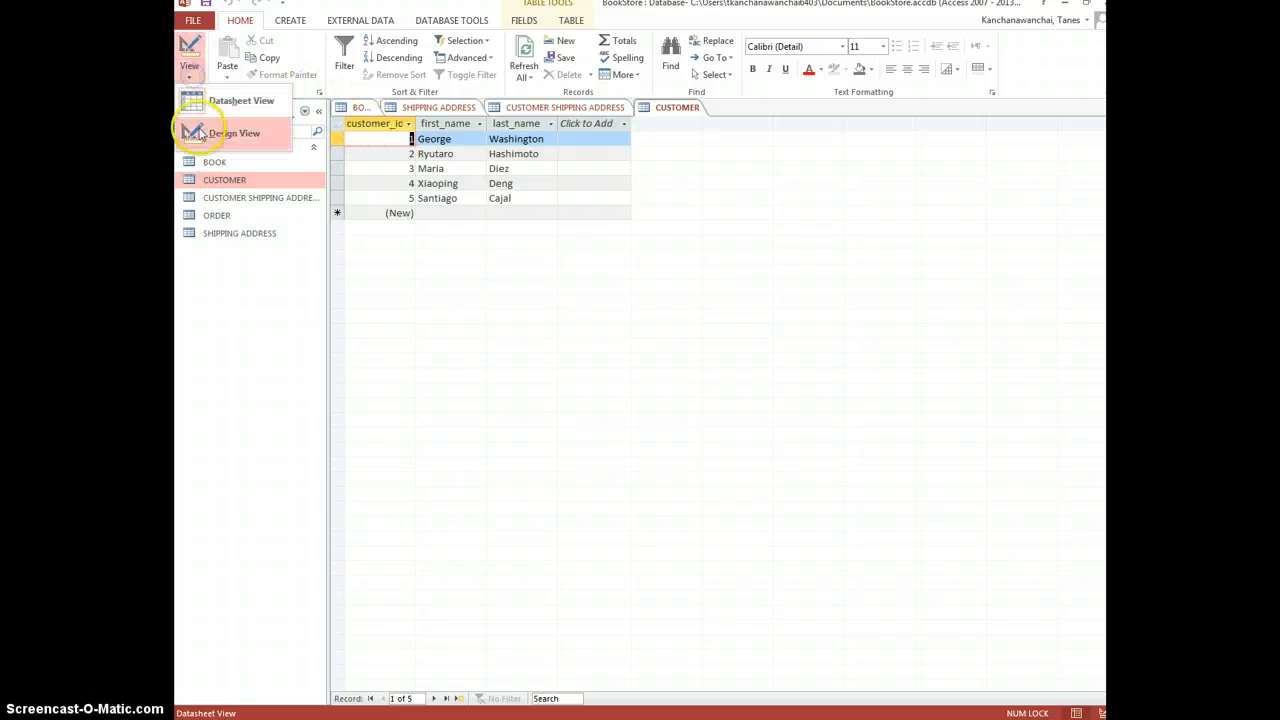
left_click(197, 134)
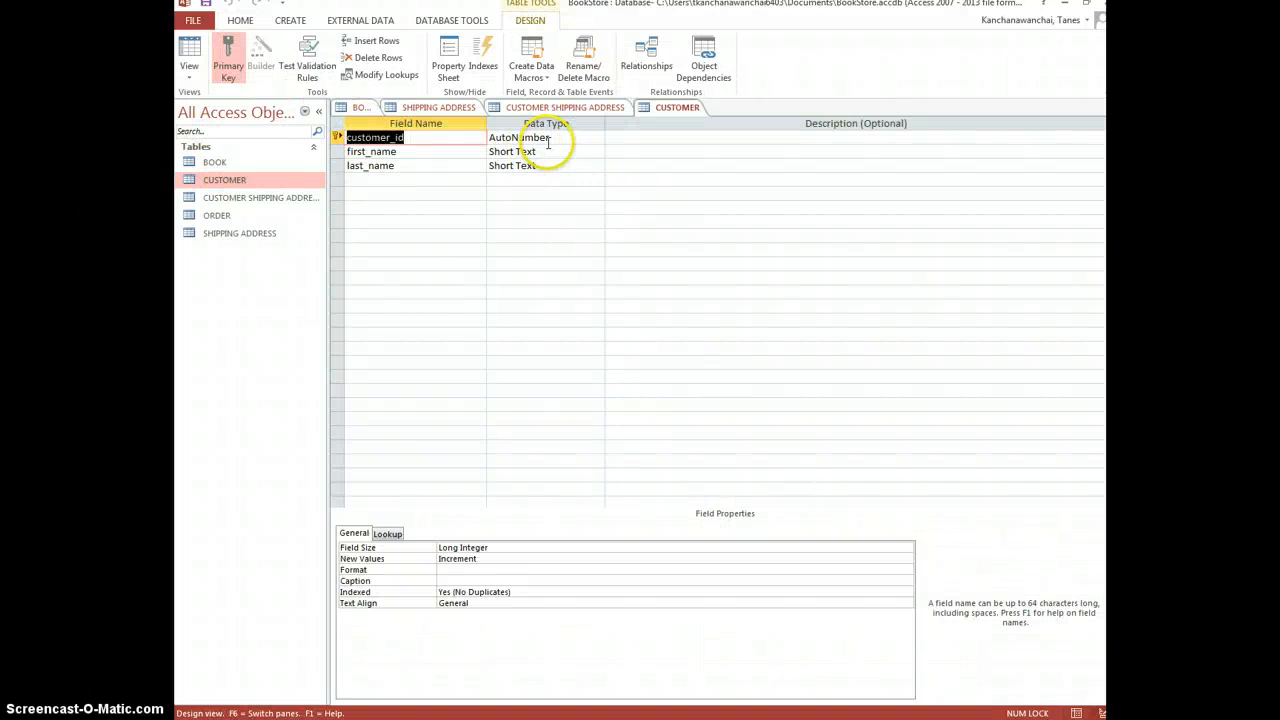
left_click(565, 107)
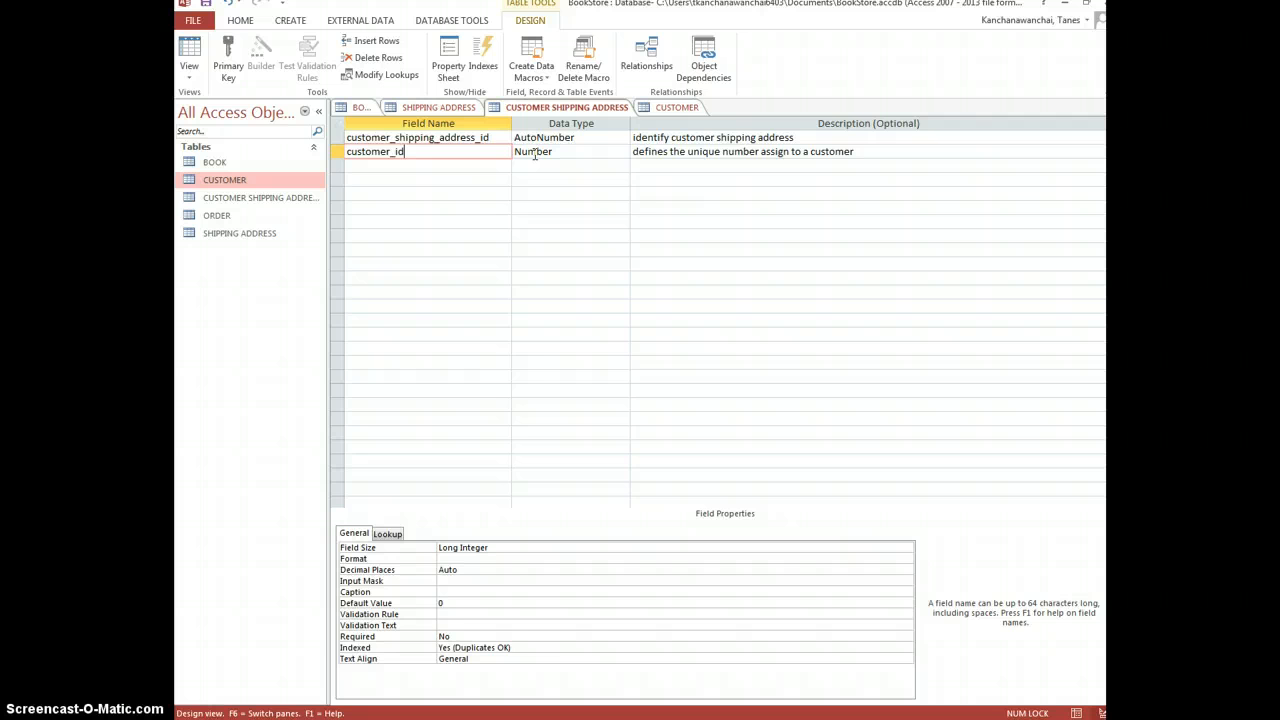
Step: Add a third field named shipping_id below customer_id
left_click(462, 166)
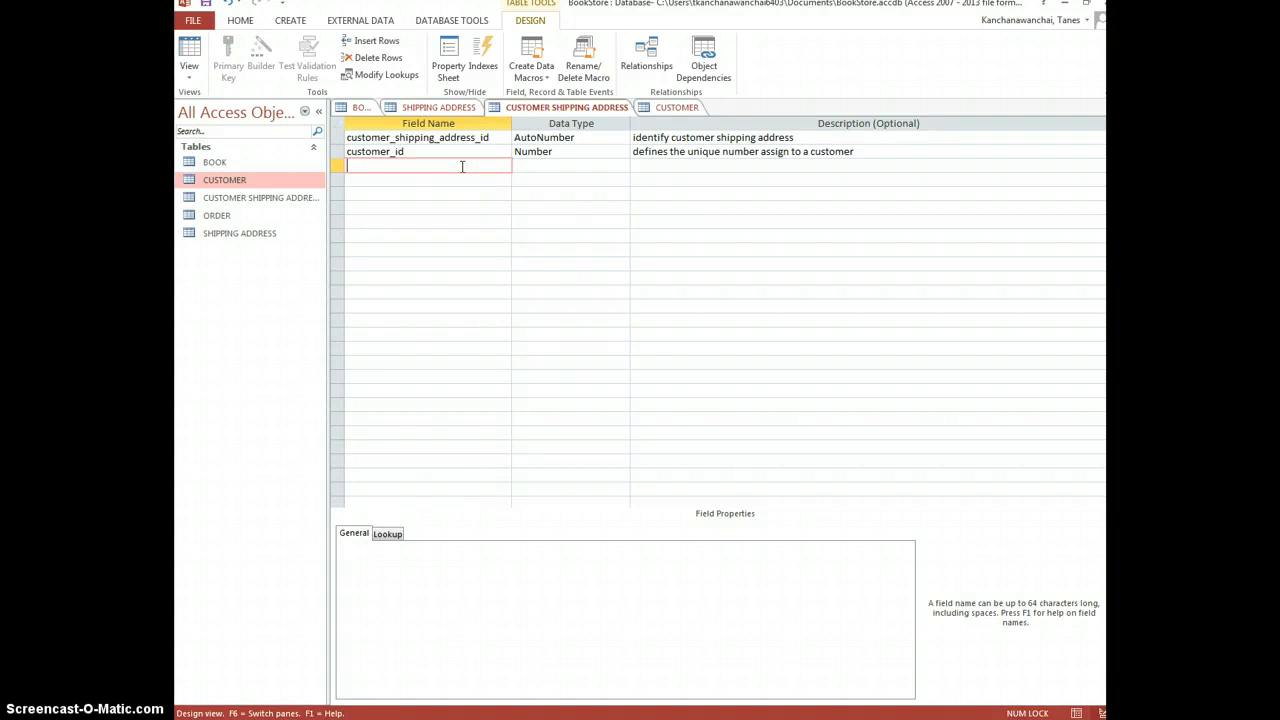
type("shipping_id")
key("Tab")
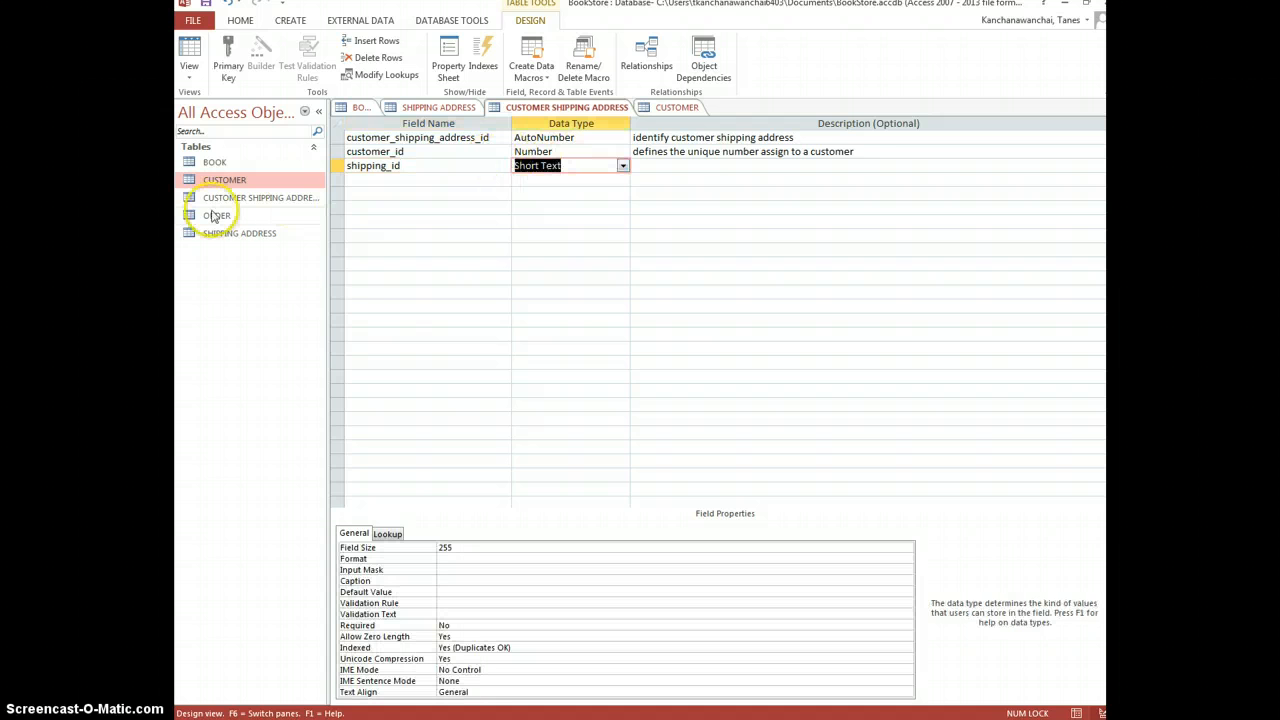
Step: Open the SHIPPING ADDRESS table and try to rename its ID field to shipping_address_id before switching to Design View
left_click(228, 240)
double_click(230, 240)
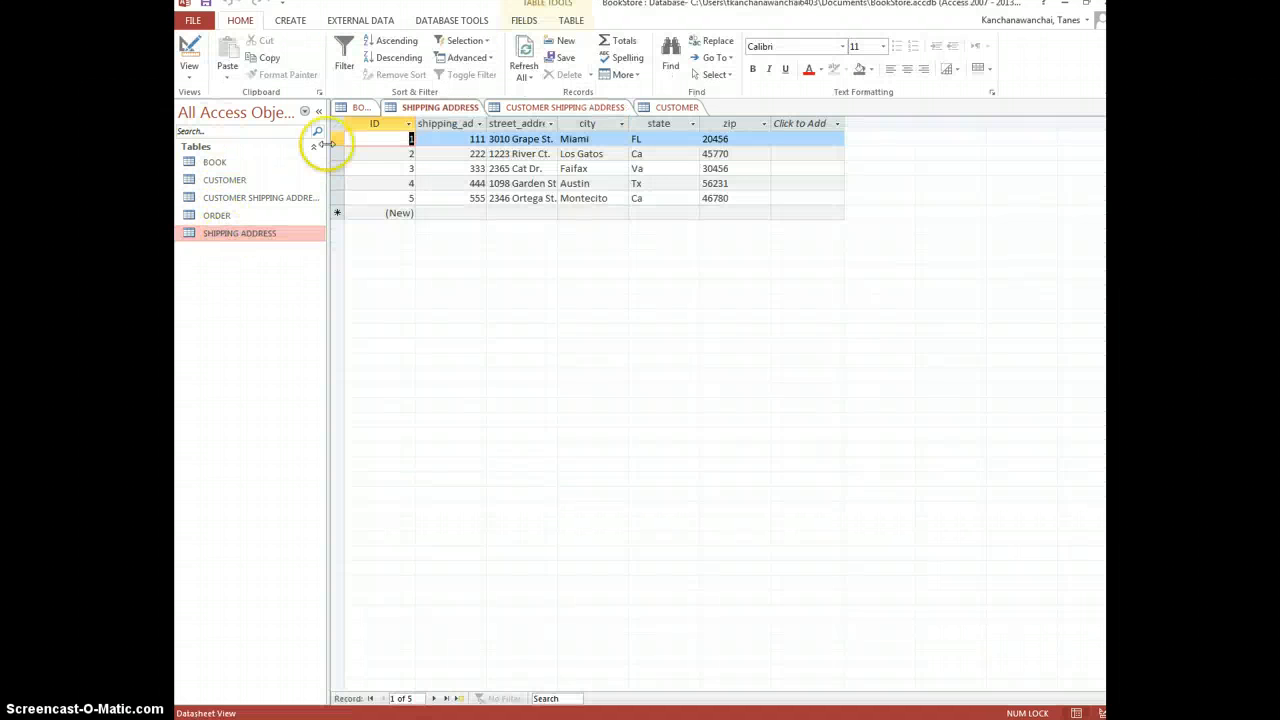
double_click(368, 123)
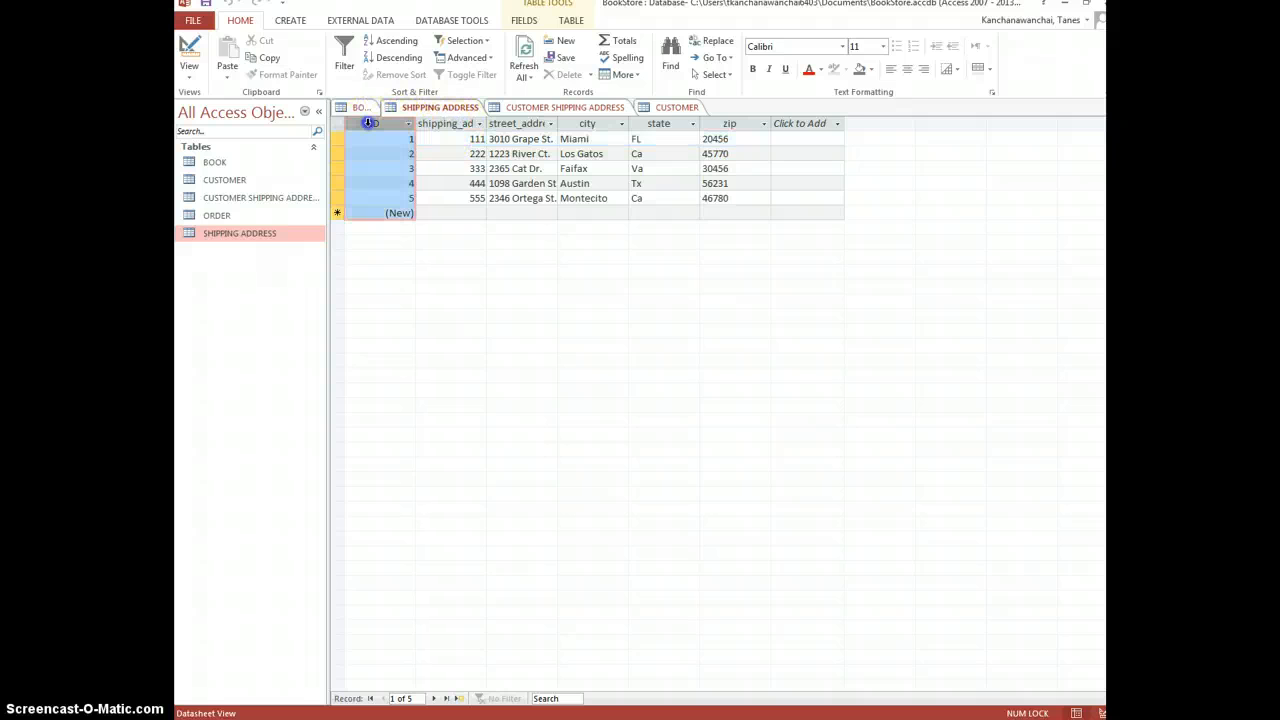
type("ship")
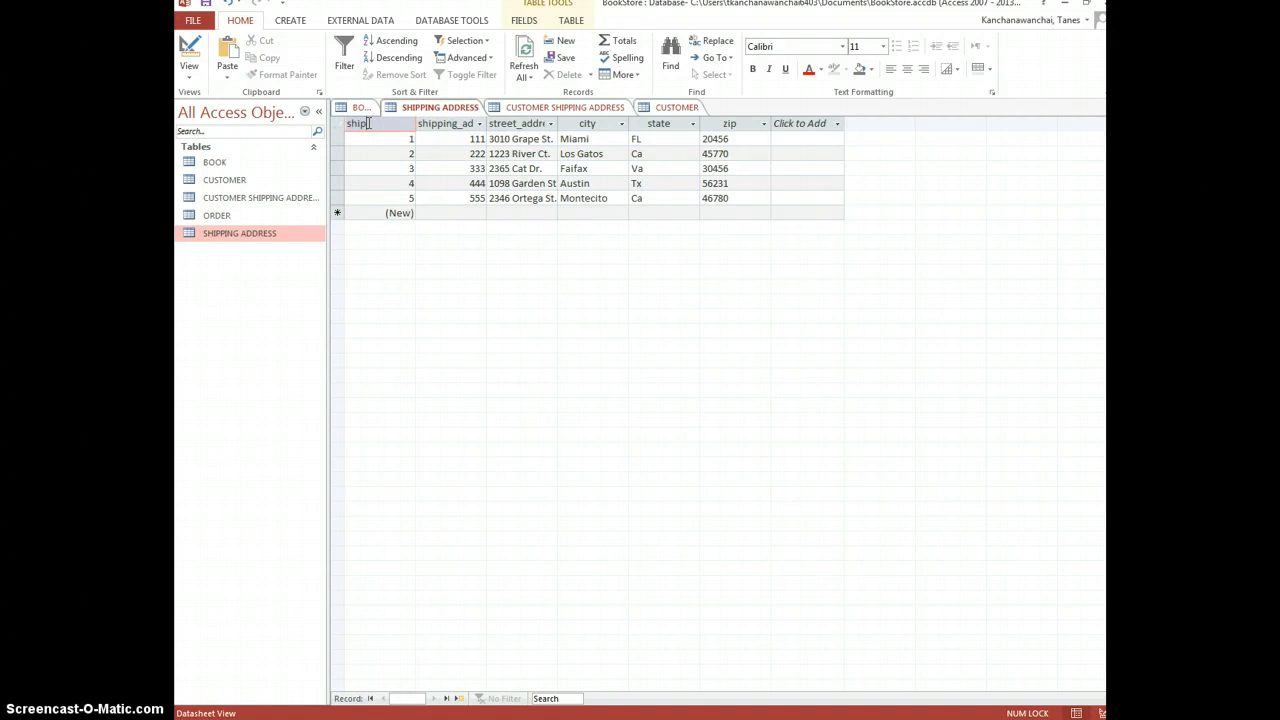
type("ping_addre")
type("ss_id")
left_click(345, 127)
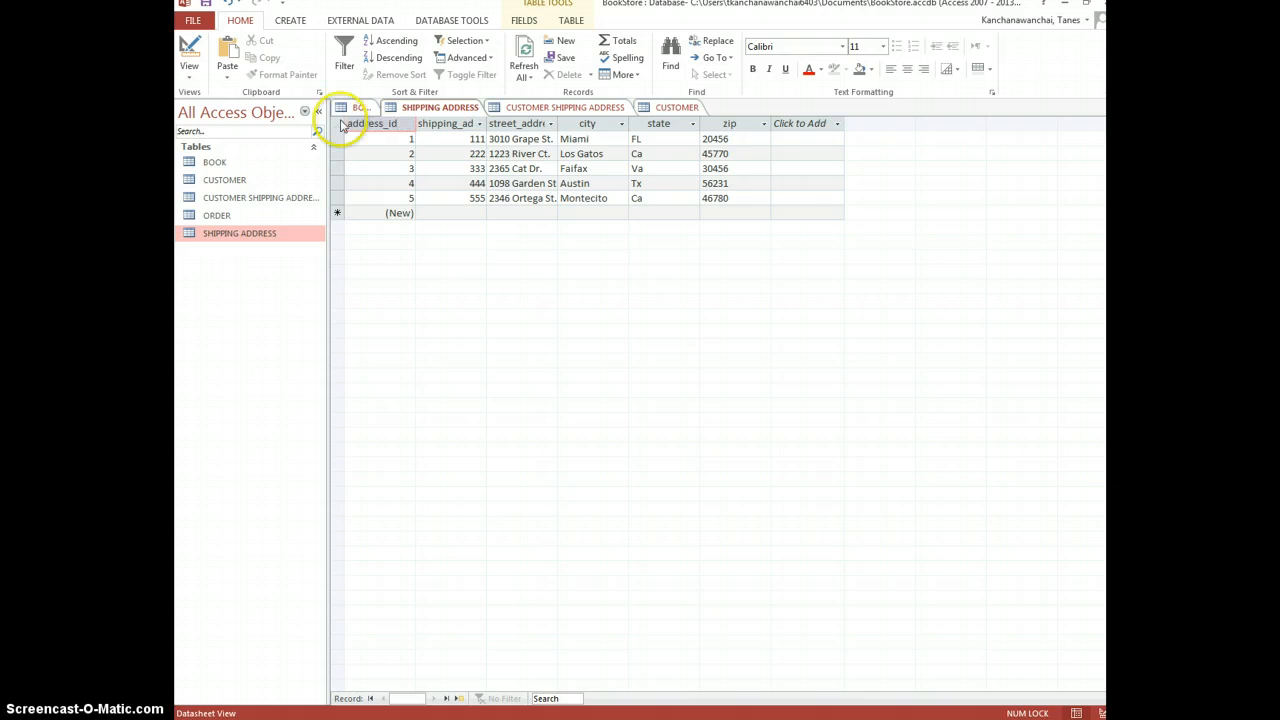
left_click(189, 72)
left_click(203, 133)
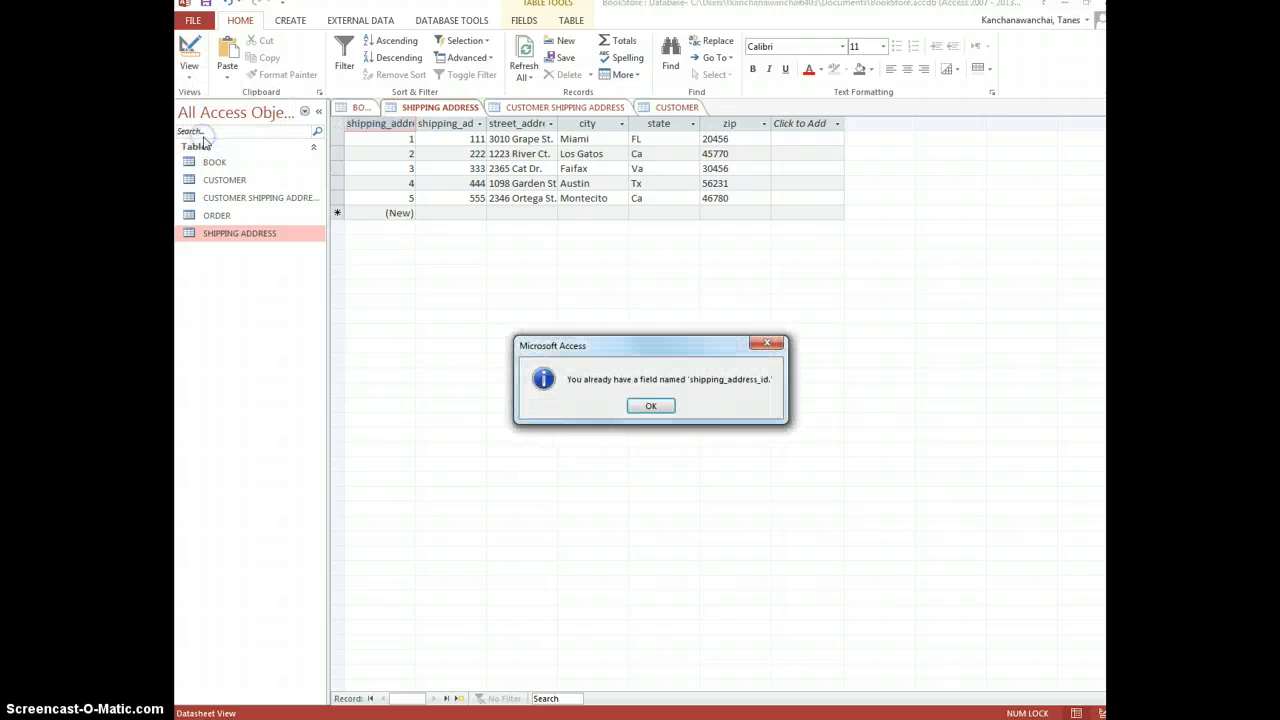
left_click(651, 405)
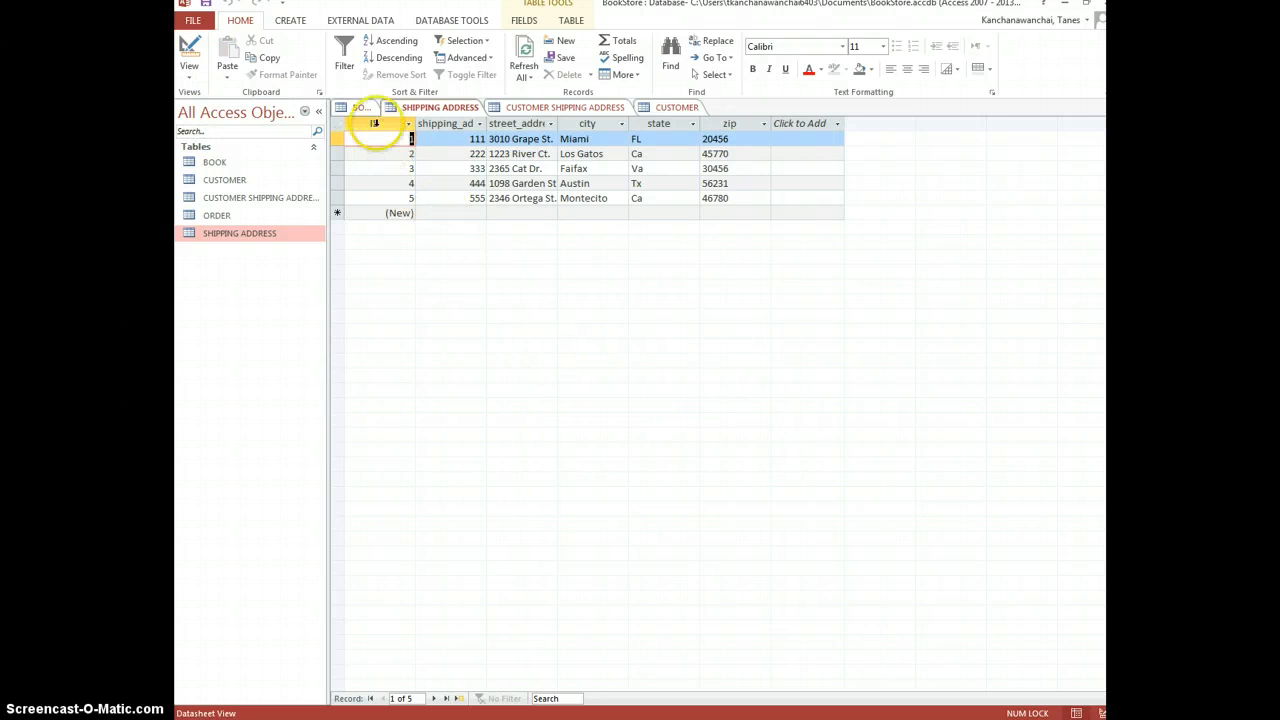
Step: Try again to rename the ID field to shipping_address_id and save the SHIPPING ADDRESS table
double_click(381, 124)
type("ship")
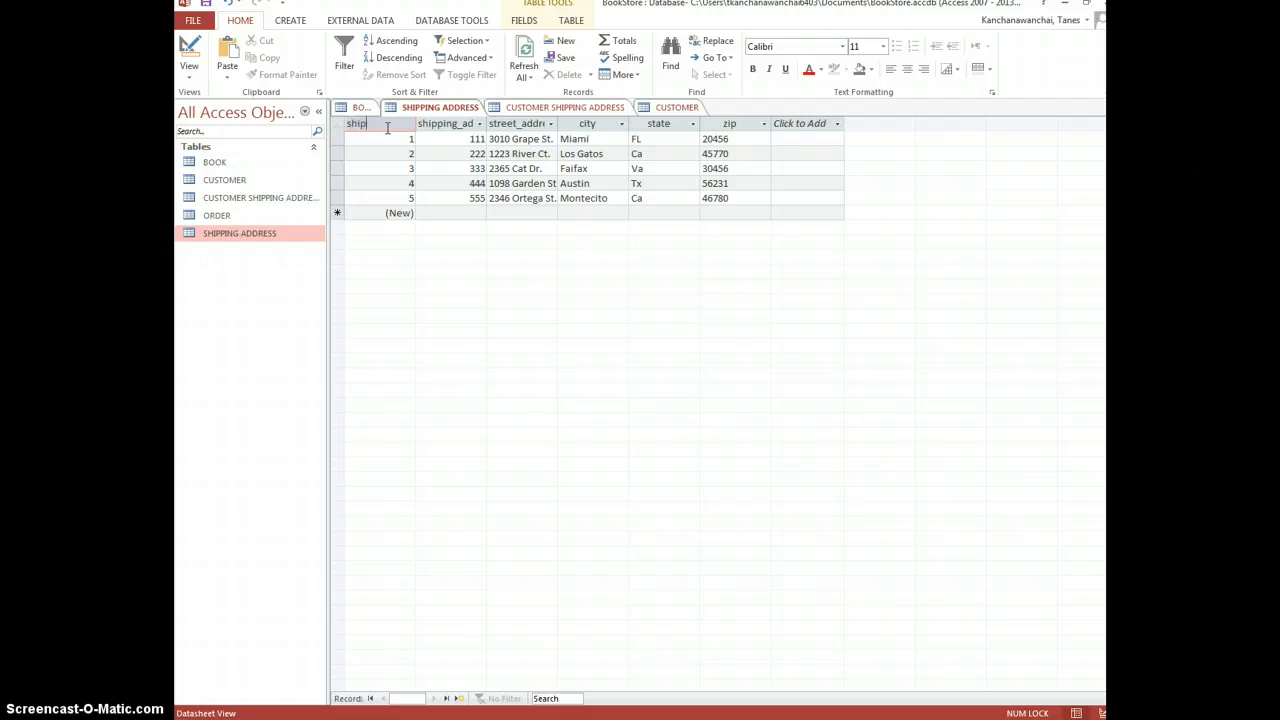
type("ping_addre")
type("ss_id")
left_click(205, 4)
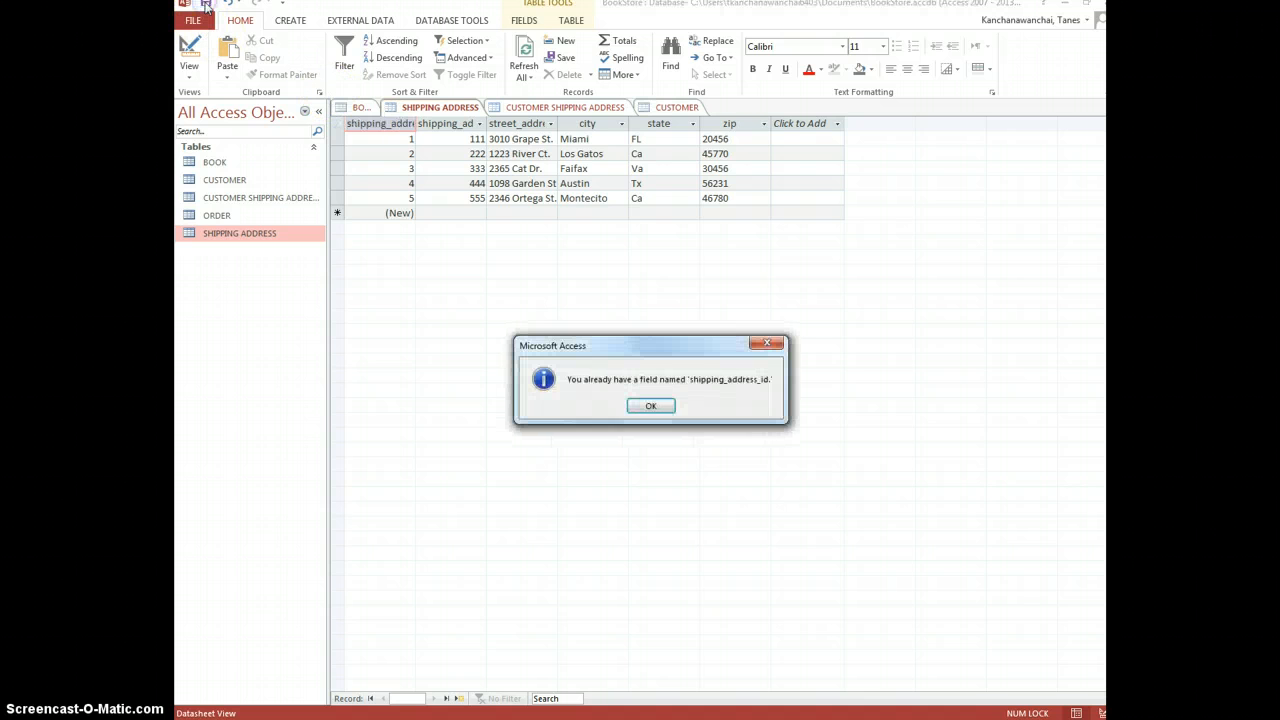
left_click(651, 407)
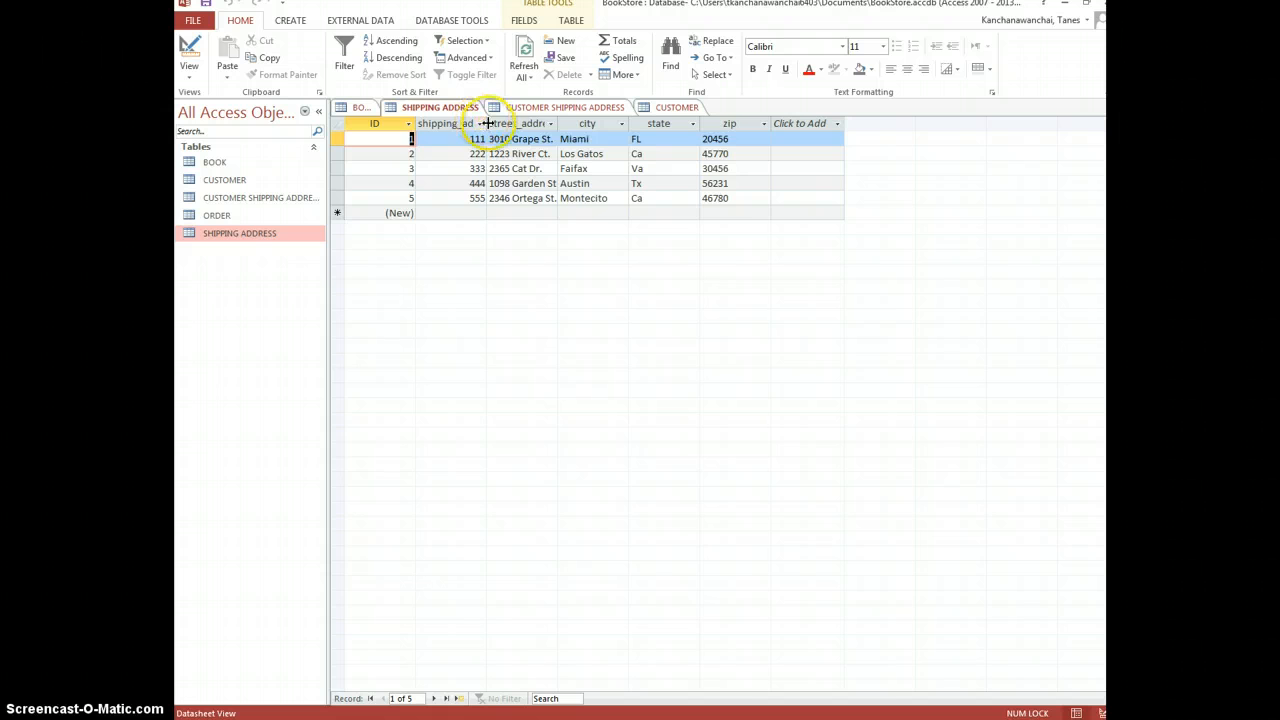
Step: Widen the existing shipping_address_id column to fit its full name, and select the ID column
double_click(487, 123)
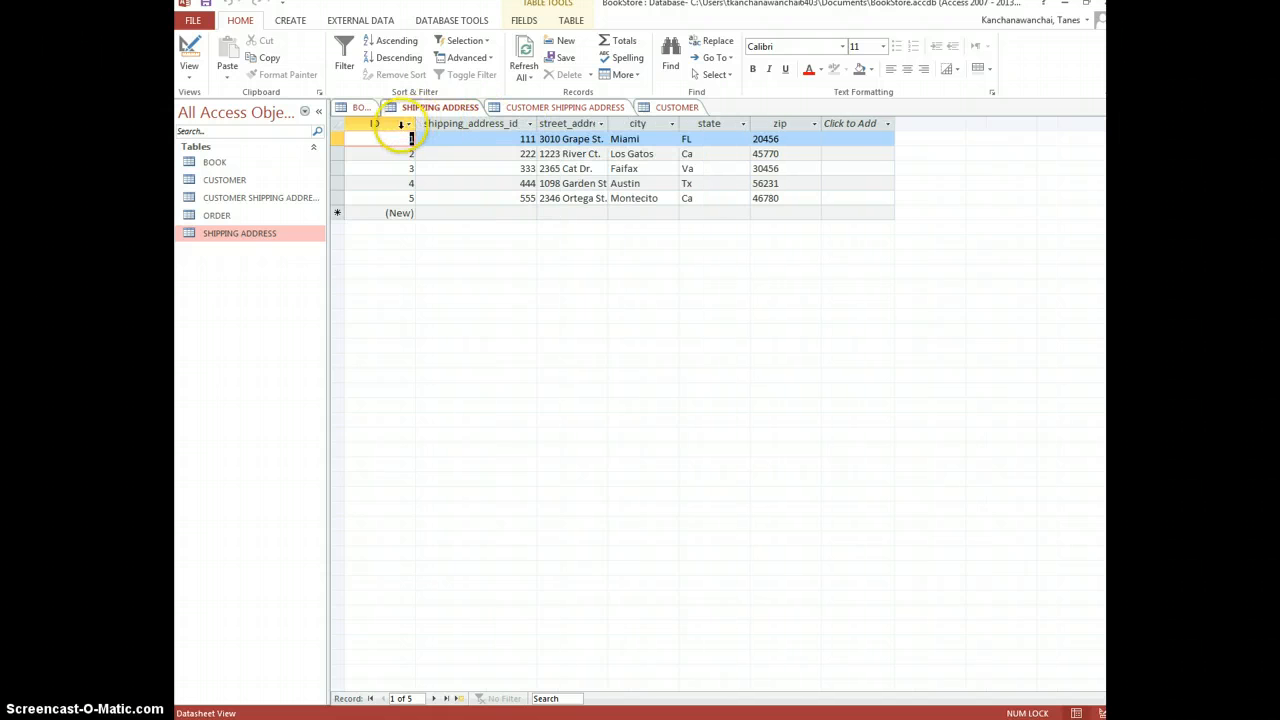
left_click(397, 123)
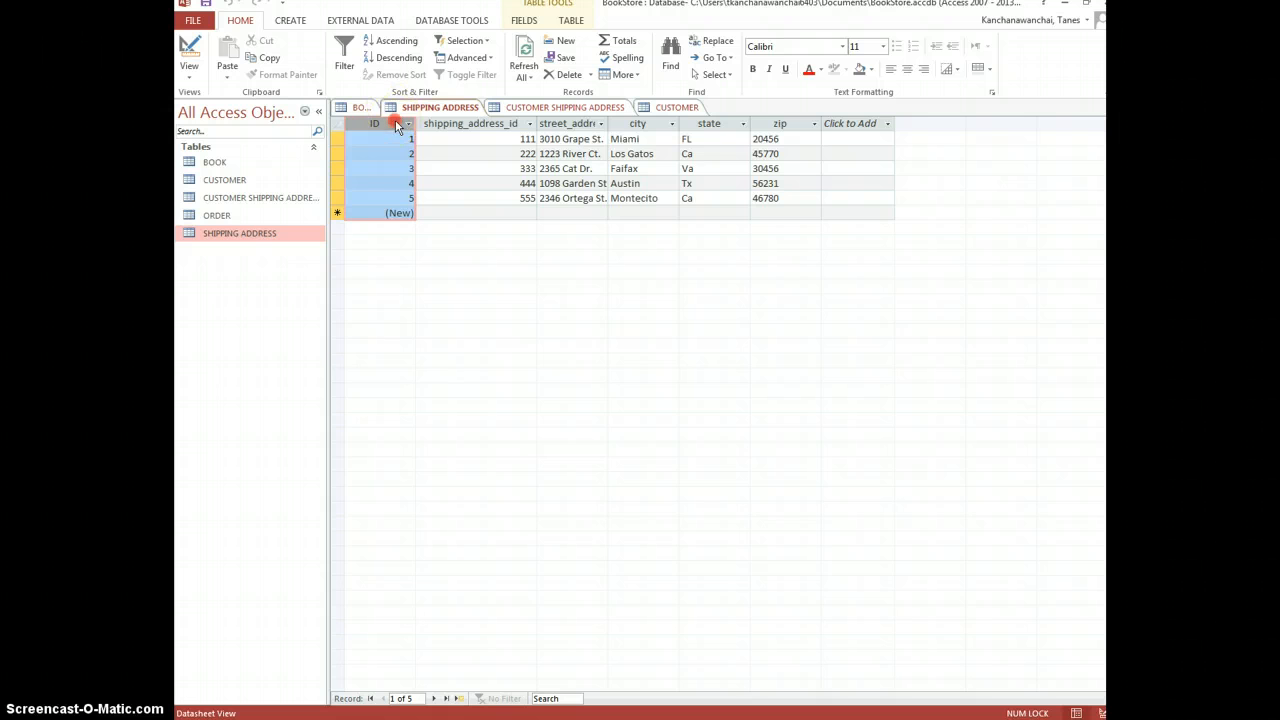
right_click(397, 123)
Step: Switch the SHIPPING ADDRESS table to Design View and make shipping_address_id the primary key instead of ID
left_click(194, 76)
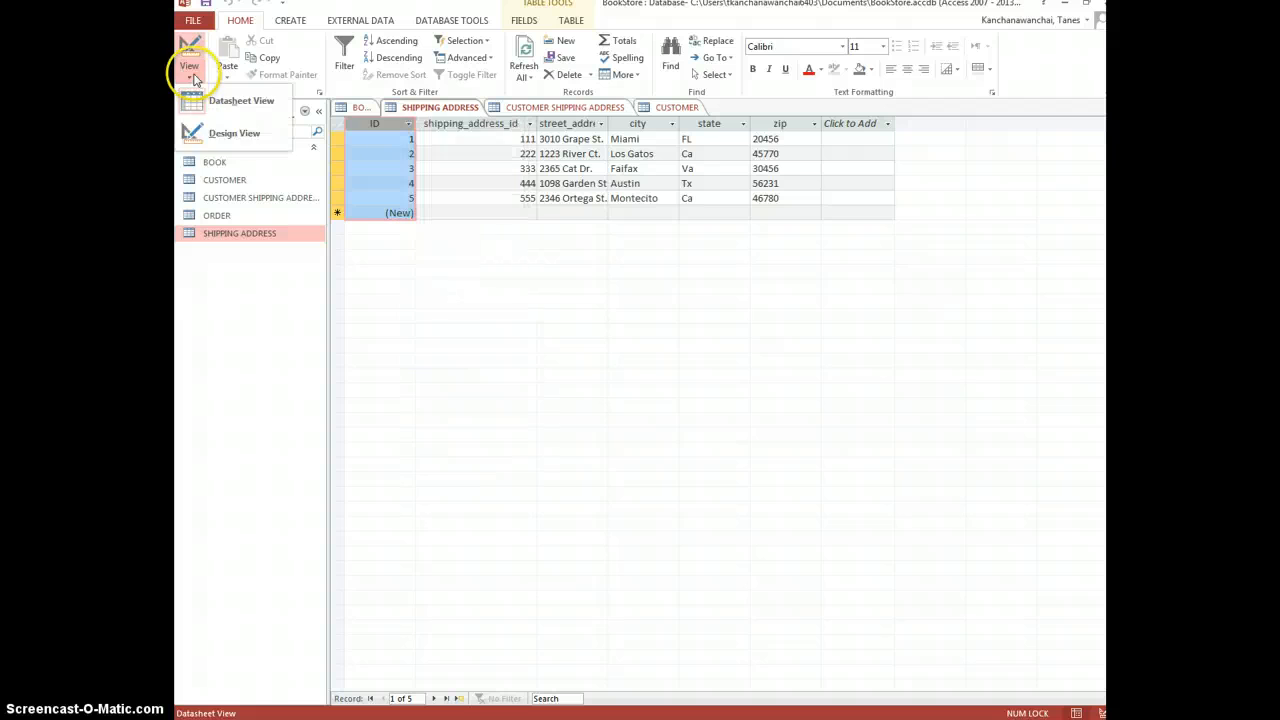
left_click(212, 136)
left_click(339, 141)
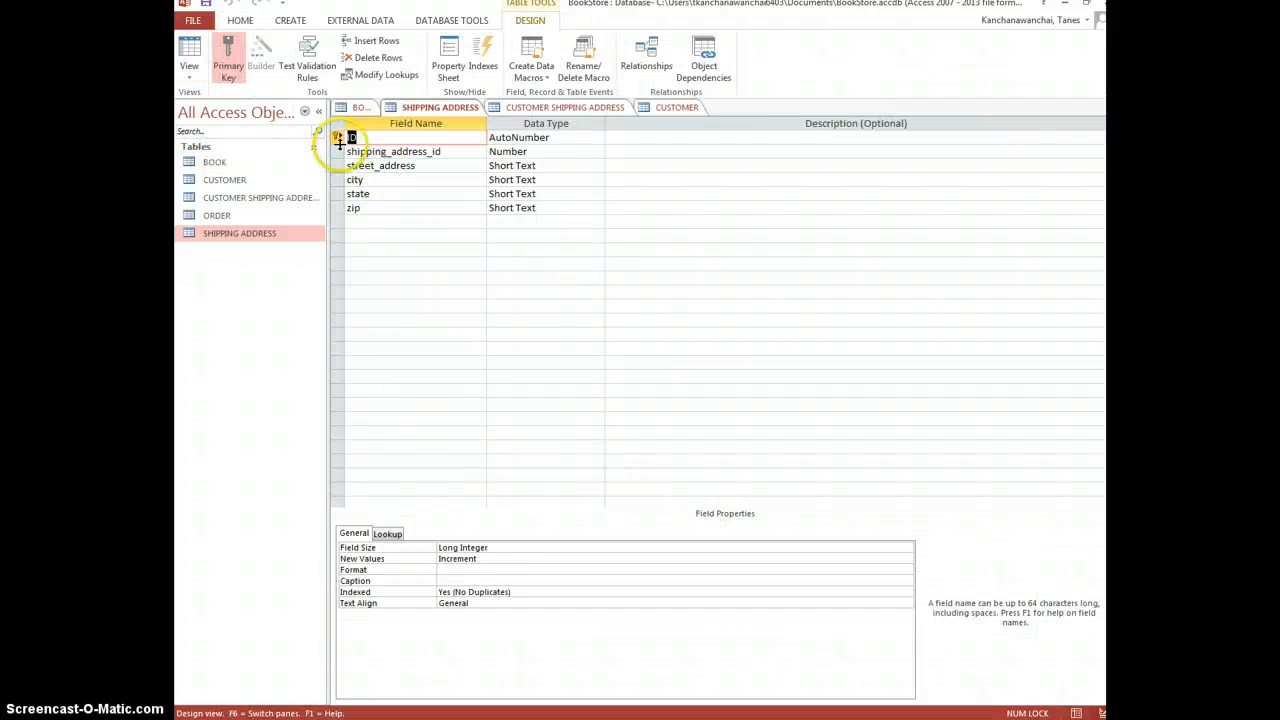
left_click(339, 151)
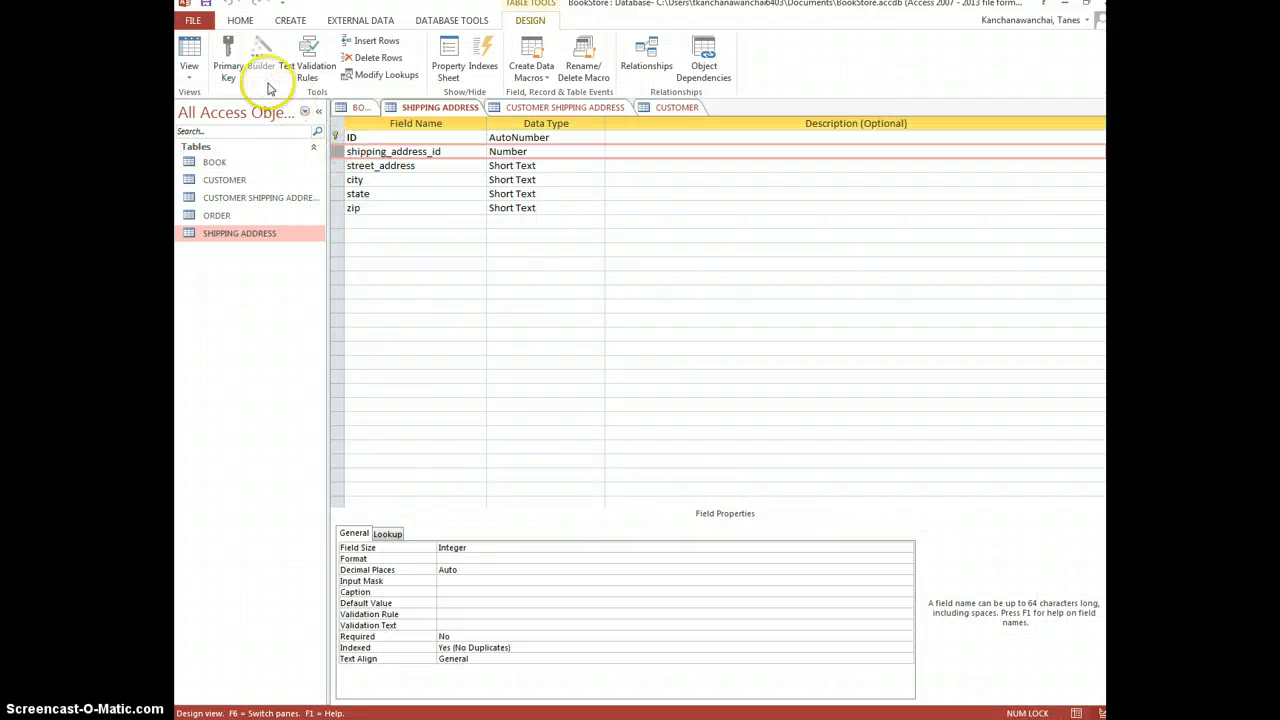
left_click(229, 66)
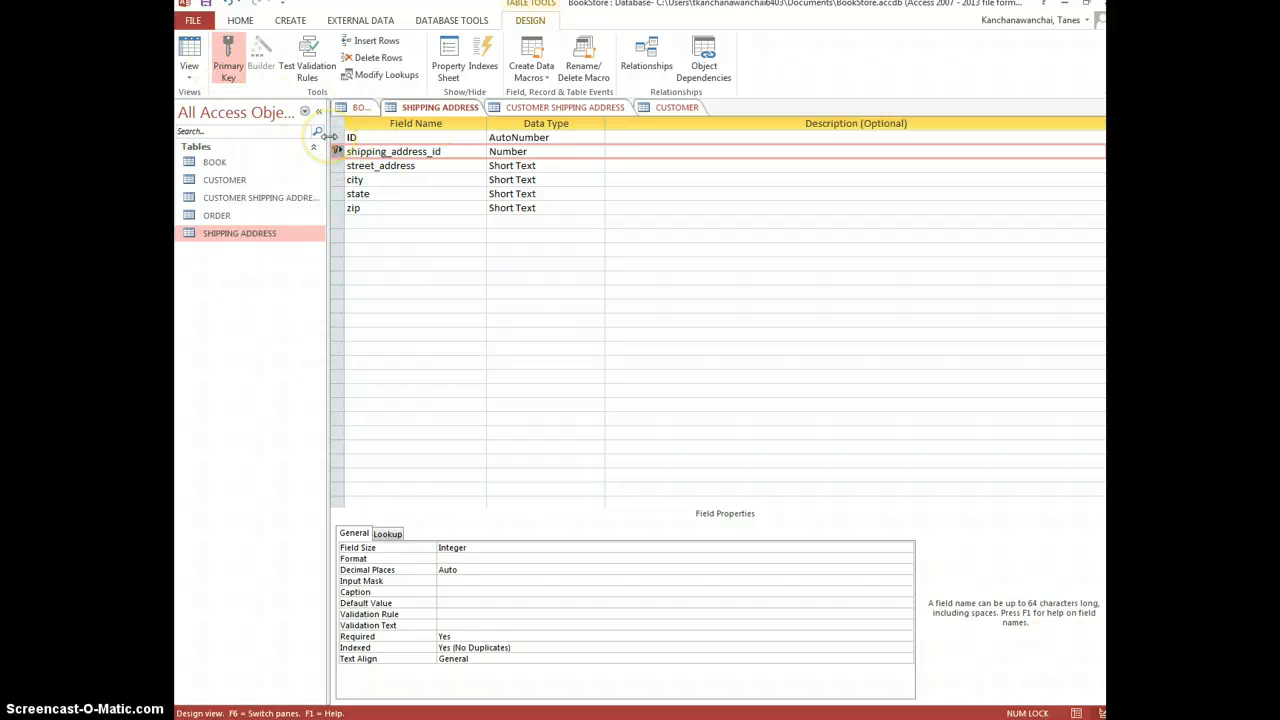
Step: Set the shipping_address_id field's data type to Number and permanently delete the ID field from the SHIPPING ADDRESS table
left_click(590, 151)
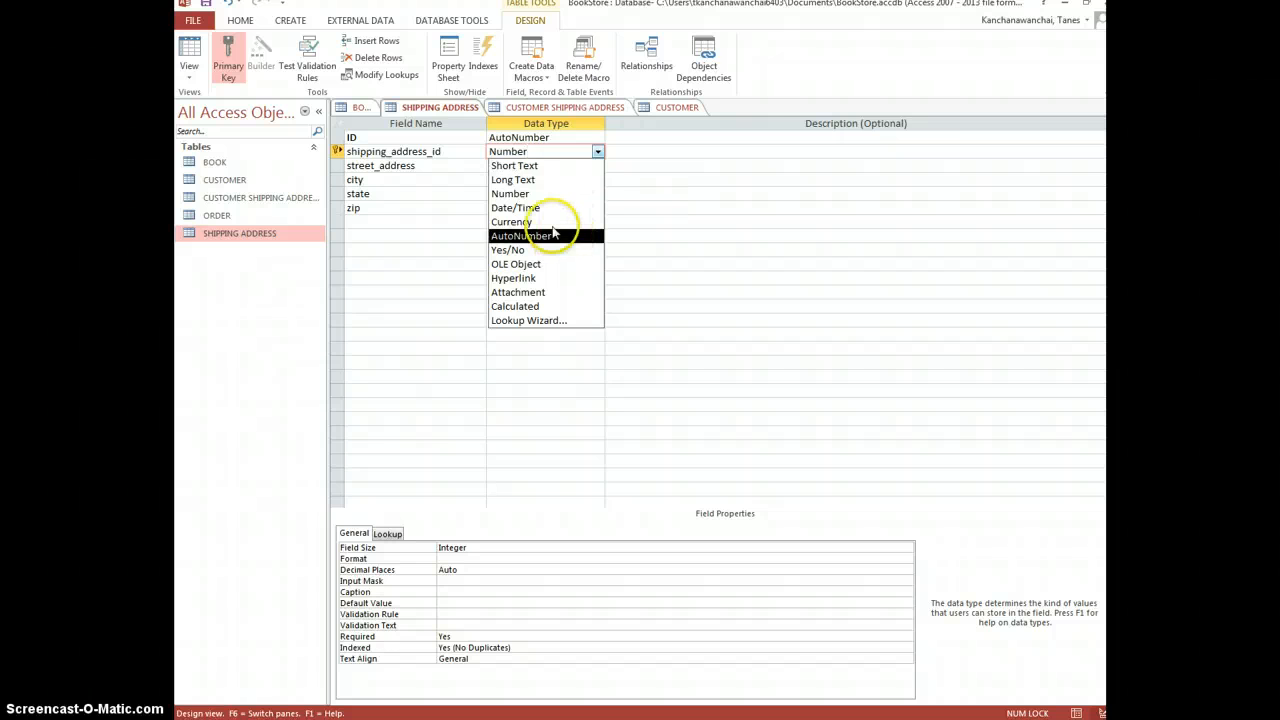
left_click(550, 193)
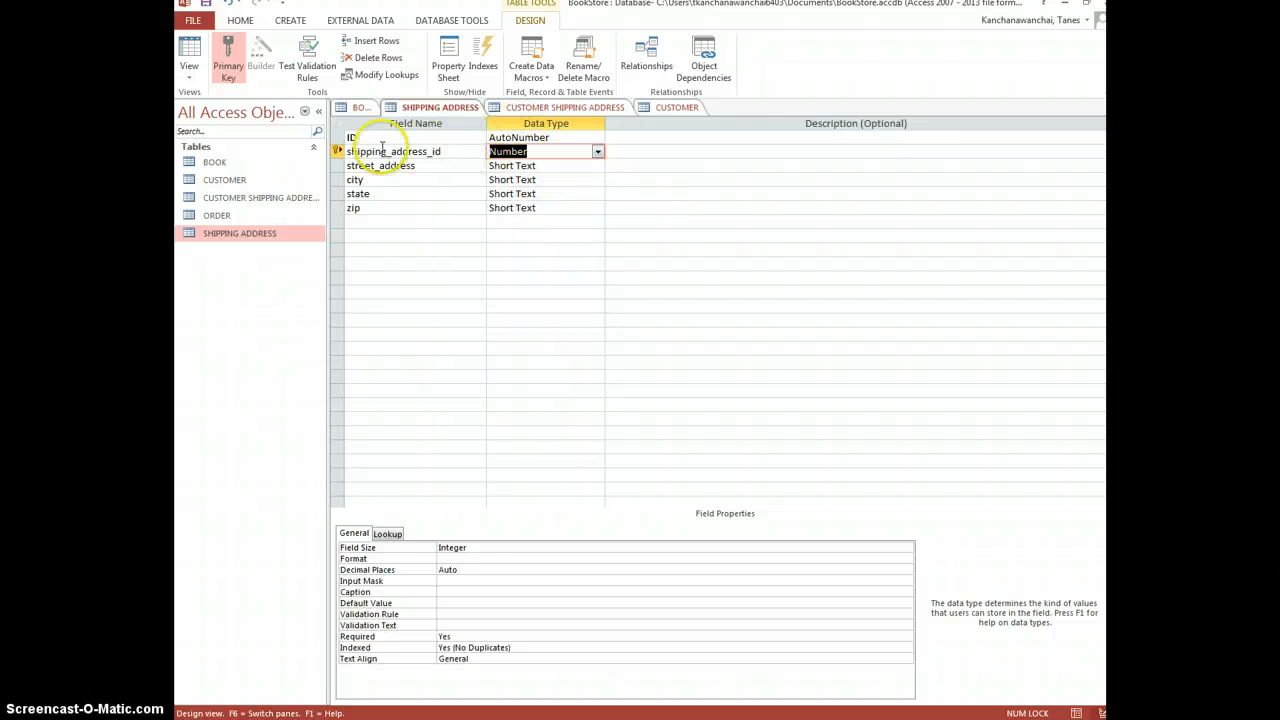
left_click(336, 140)
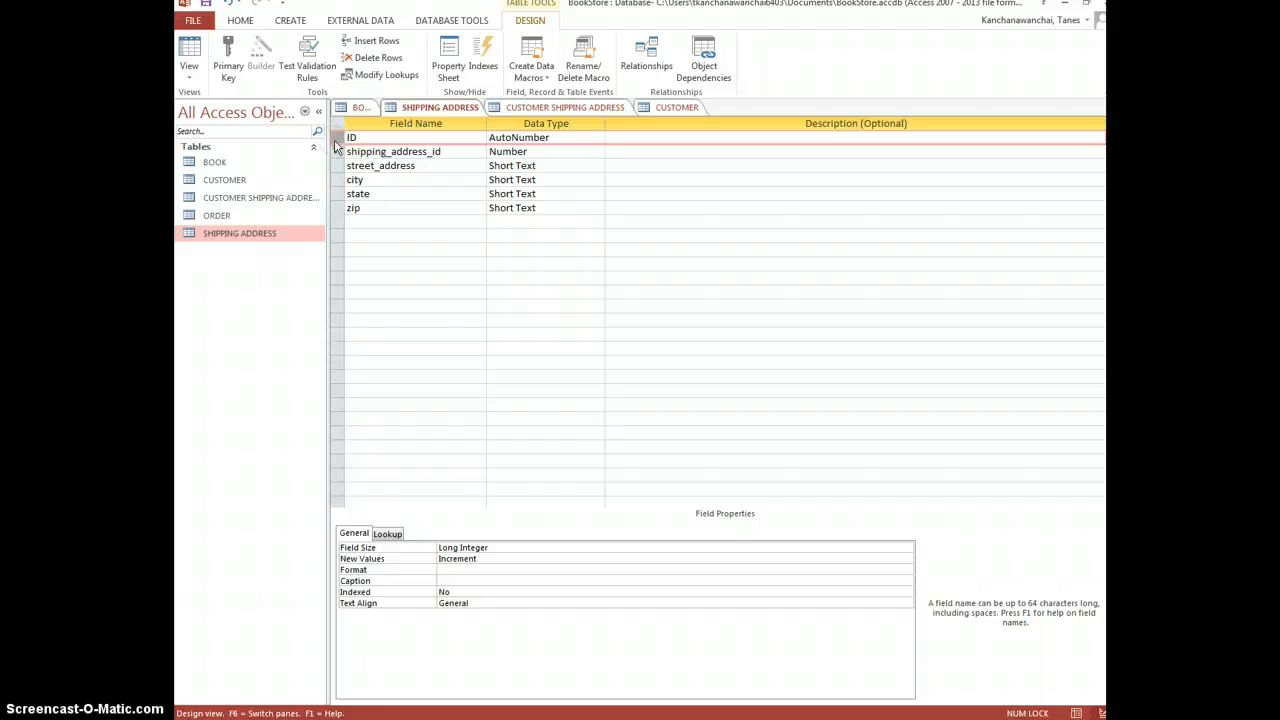
right_click(336, 145)
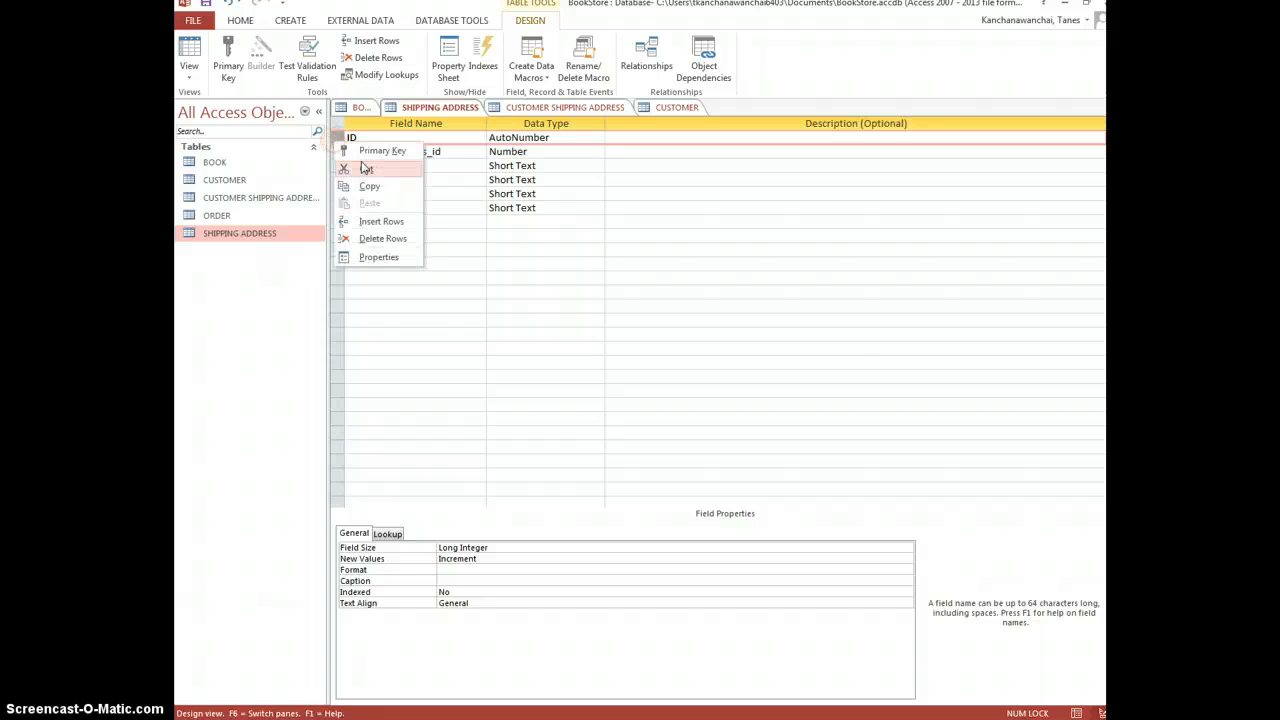
left_click(404, 237)
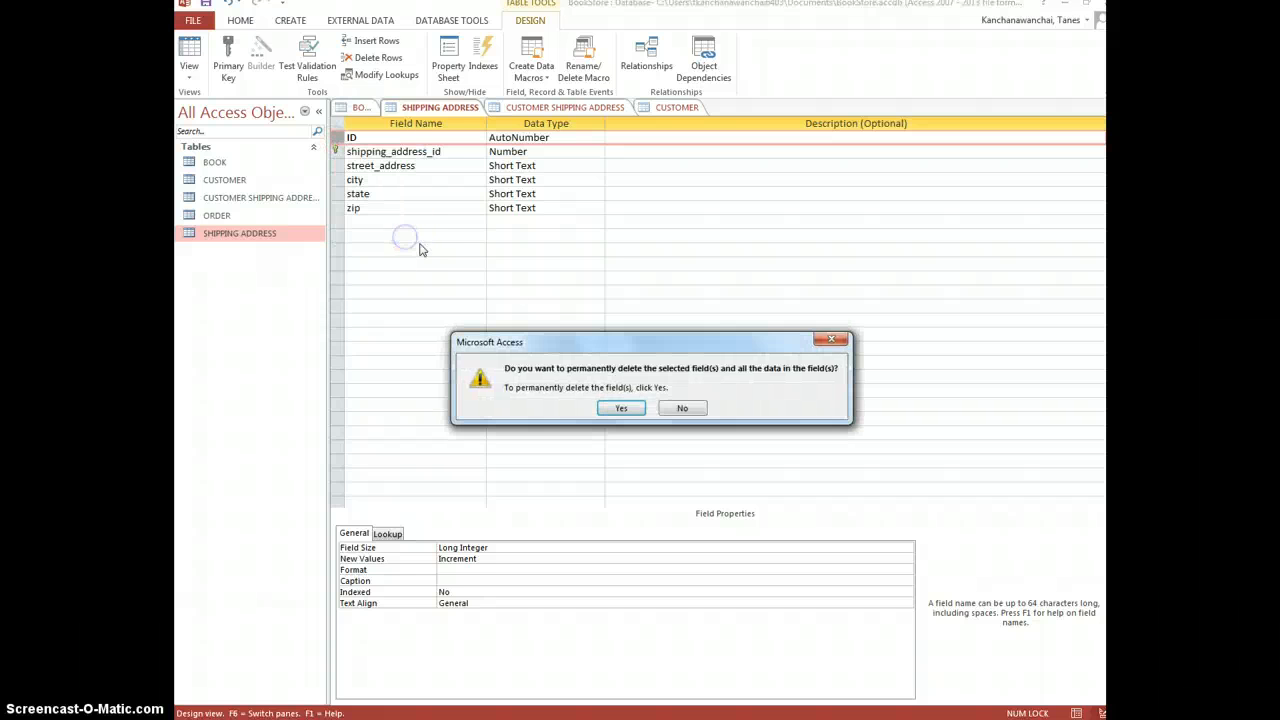
left_click(621, 408)
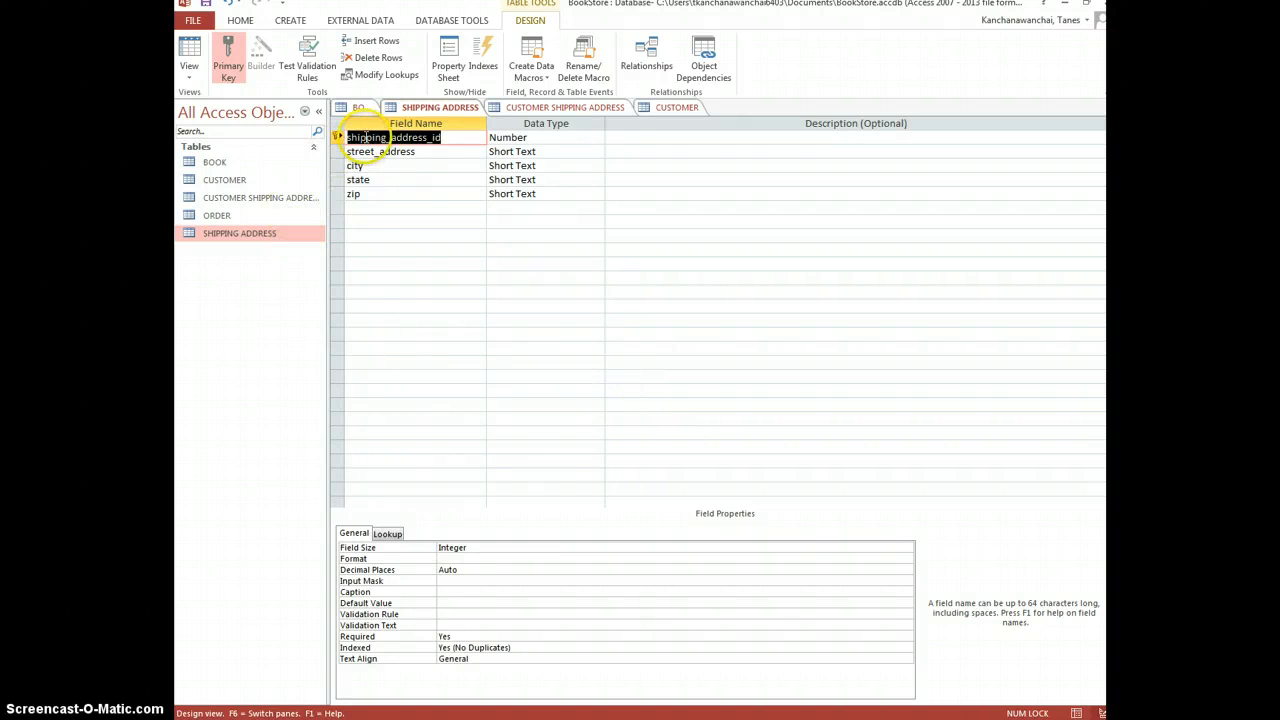
Step: Review the CUSTOMER table's fields in Design View and open the ORDER table to check its fields
left_click(222, 216)
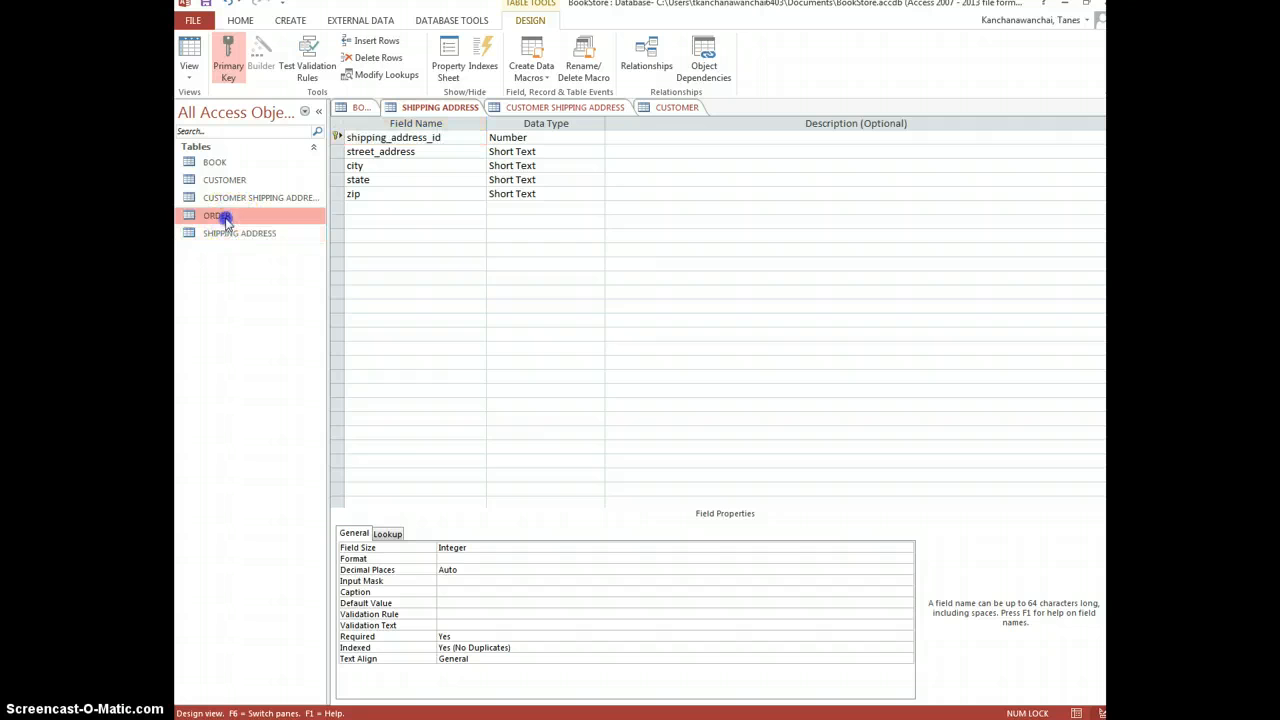
double_click(224, 180)
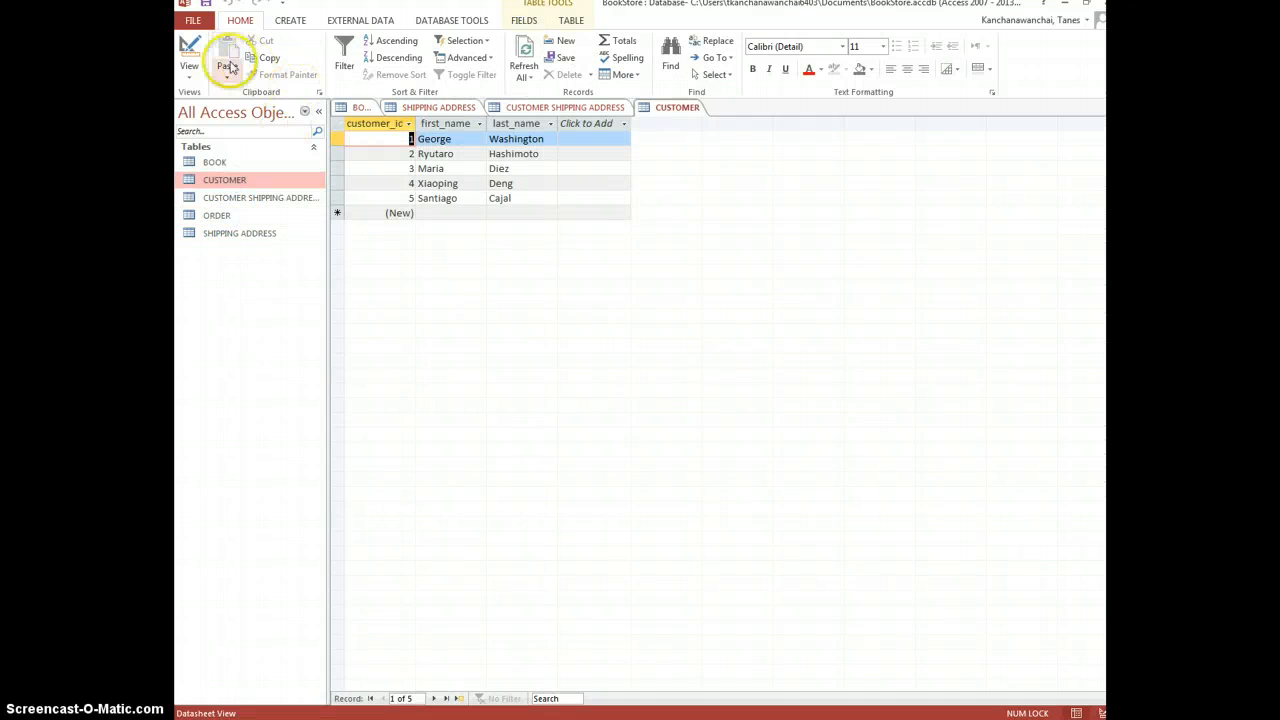
left_click(197, 76)
left_click(213, 131)
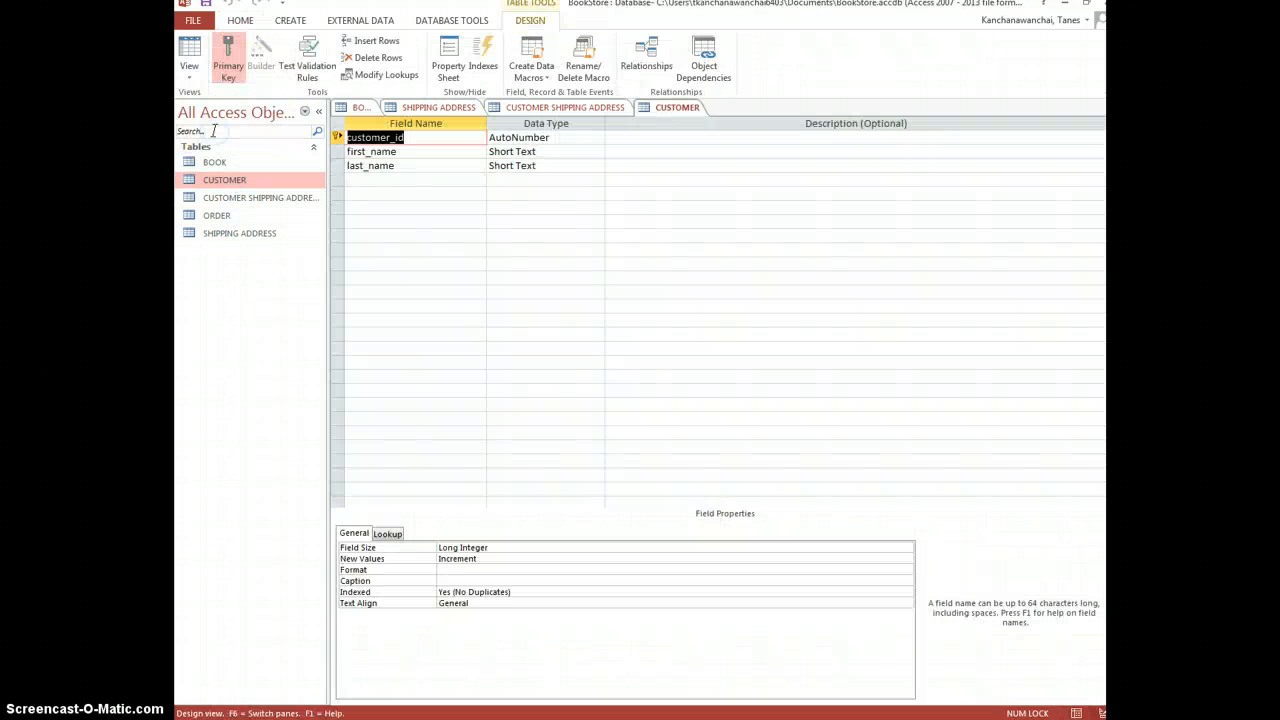
double_click(208, 215)
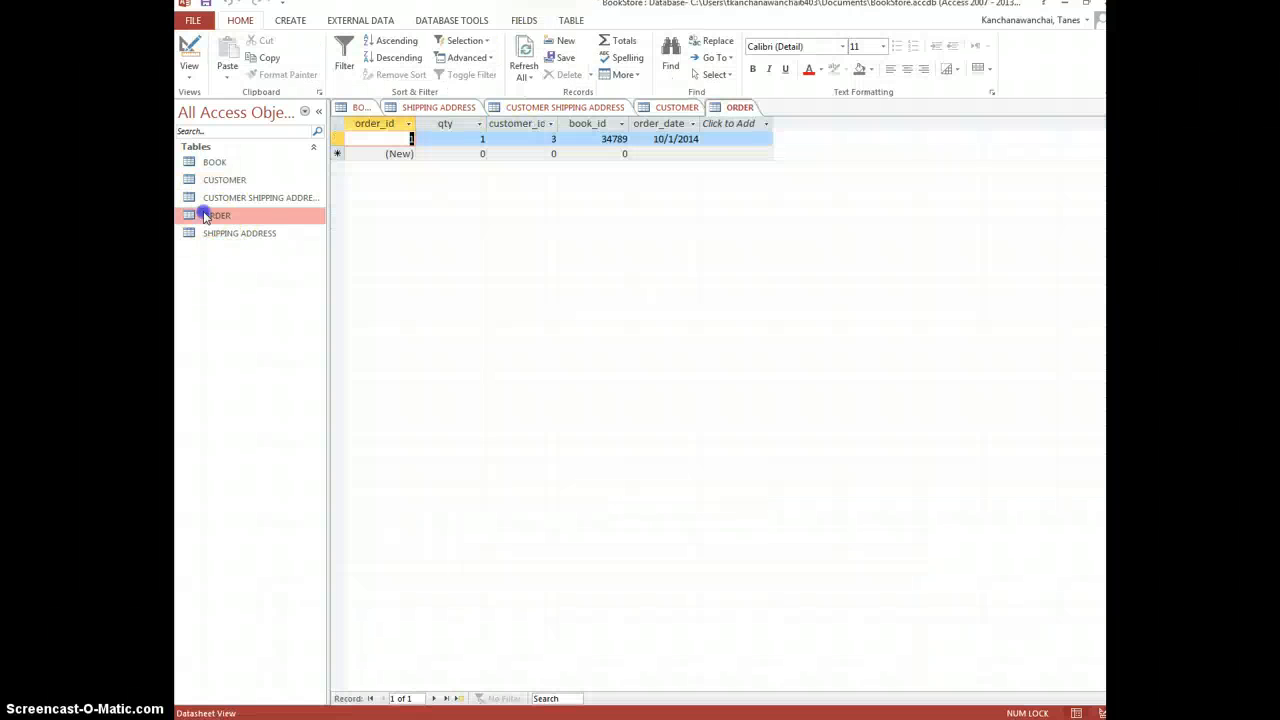
left_click(189, 70)
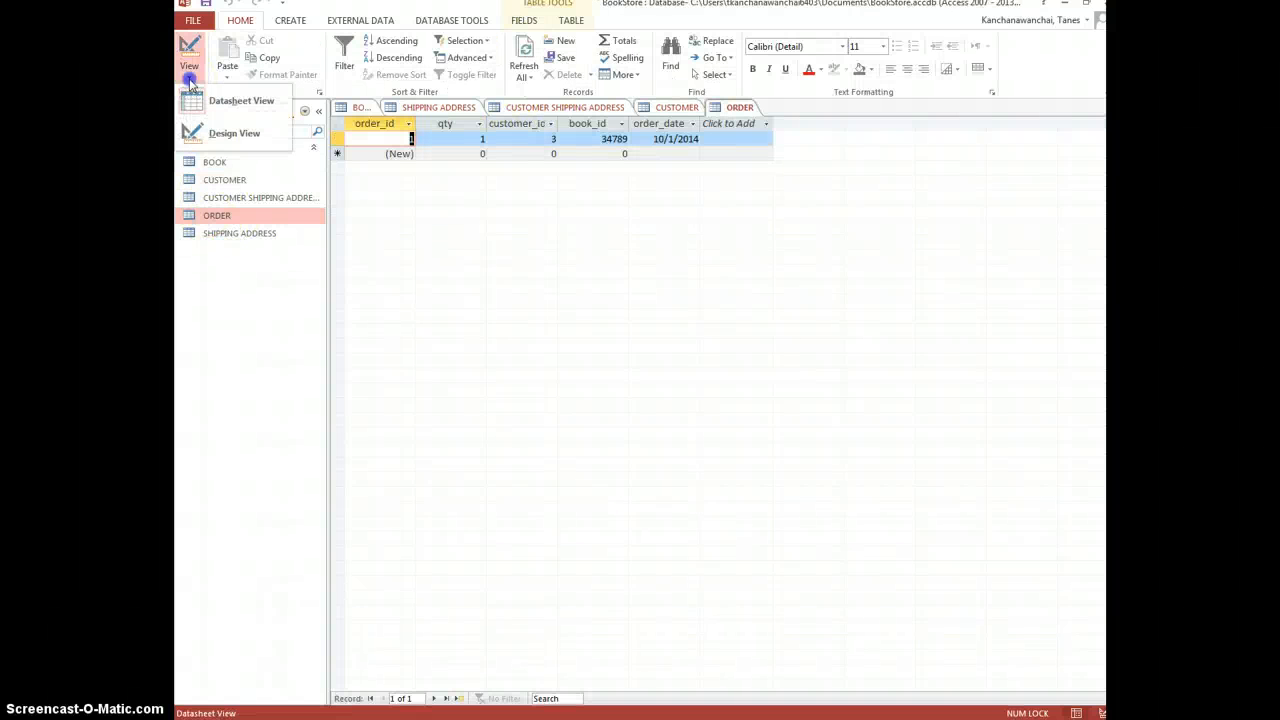
left_click(241, 198)
Step: Check the BOOK table's field names and data types in Design View and return it to Datasheet View
double_click(205, 162)
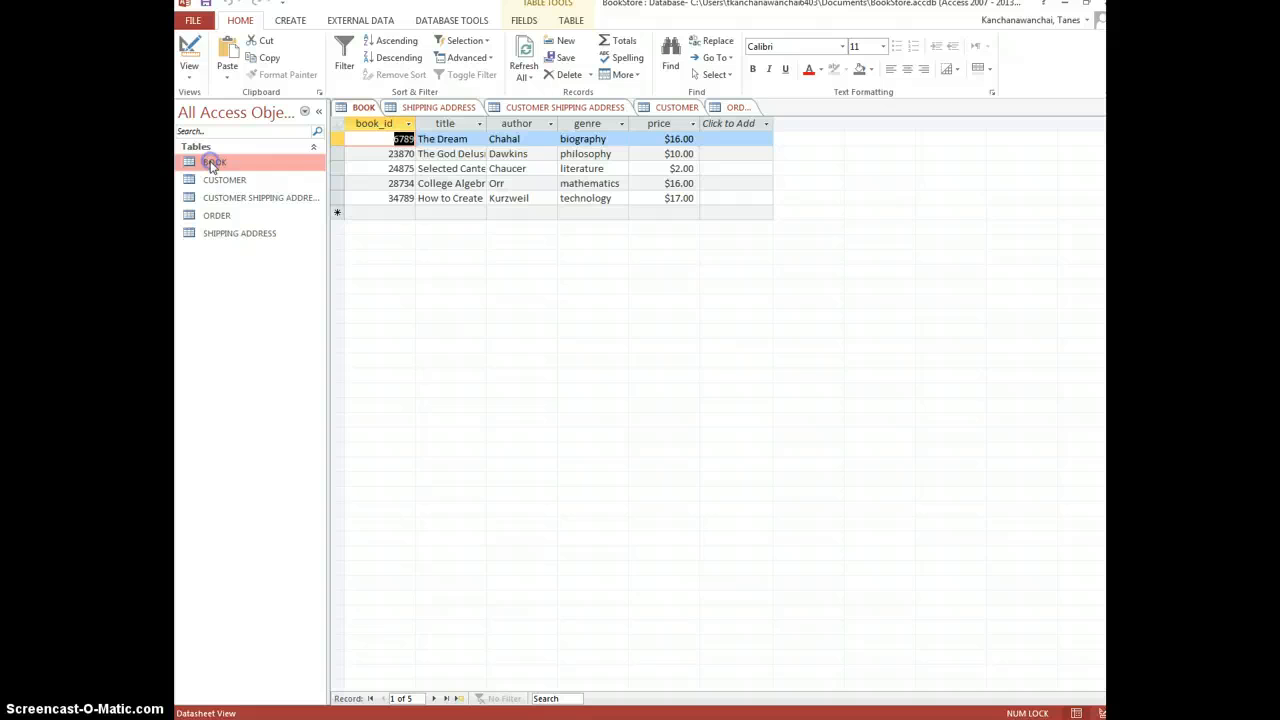
left_click(183, 80)
left_click(196, 132)
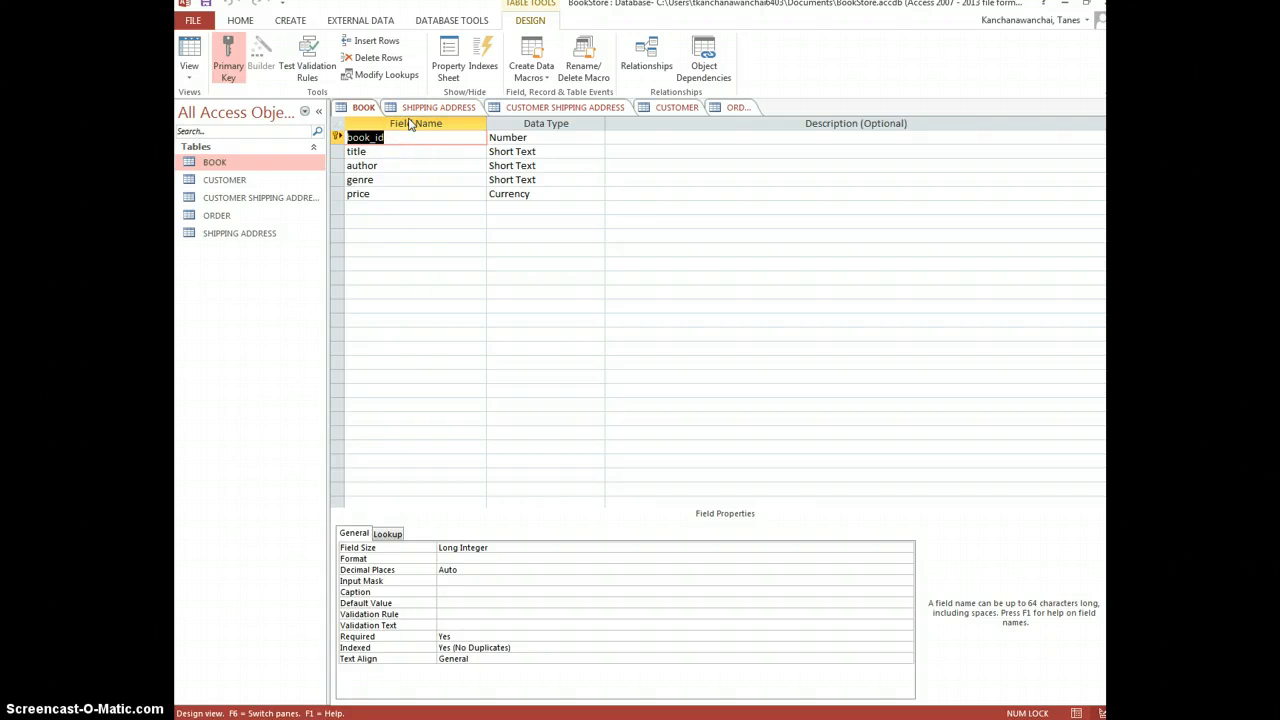
left_click(190, 66)
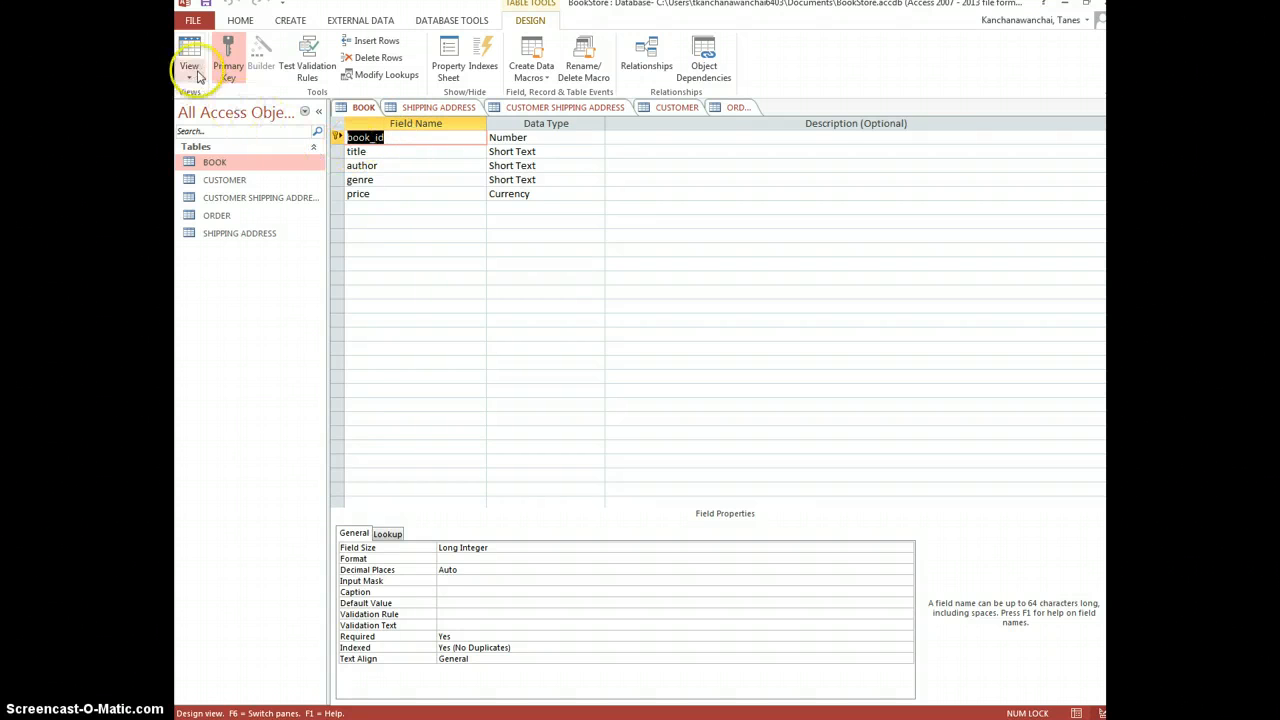
left_click(209, 136)
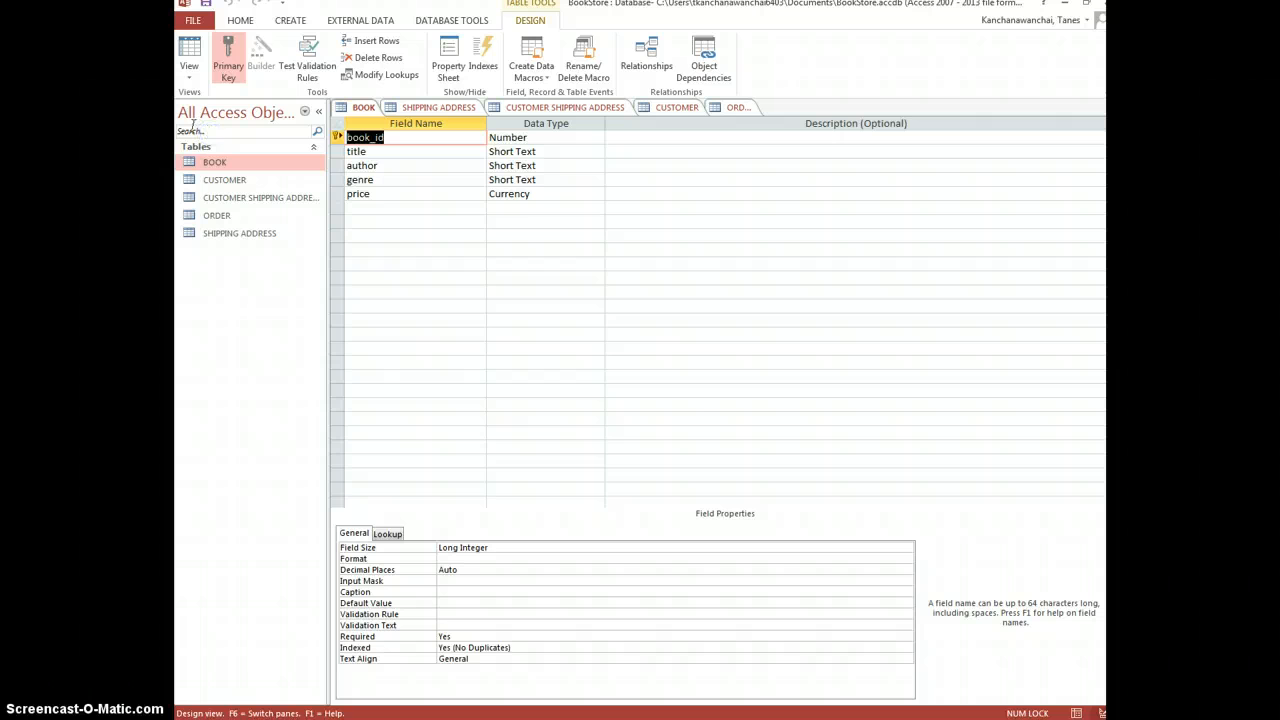
left_click(189, 50)
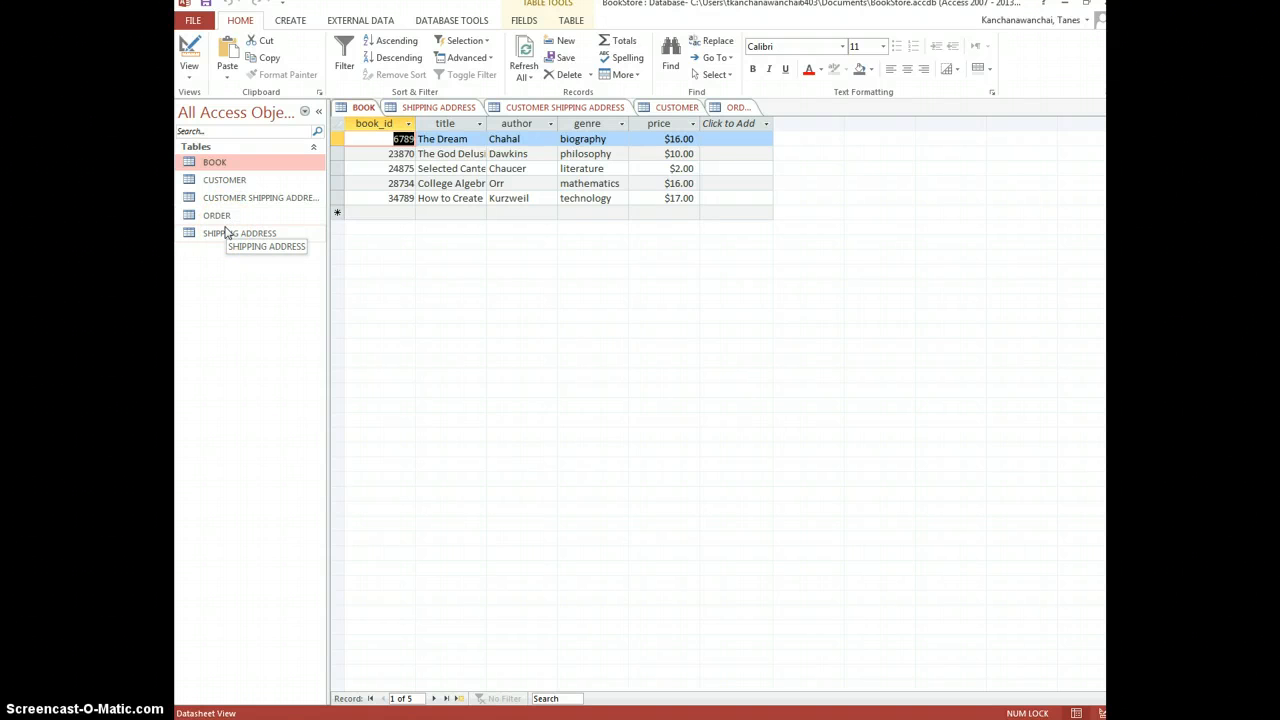
Step: Save the CUSTOMER SHIPPING ADDRESS table, display it in Design View and place the cursor in the shipping_id field name
double_click(214, 198)
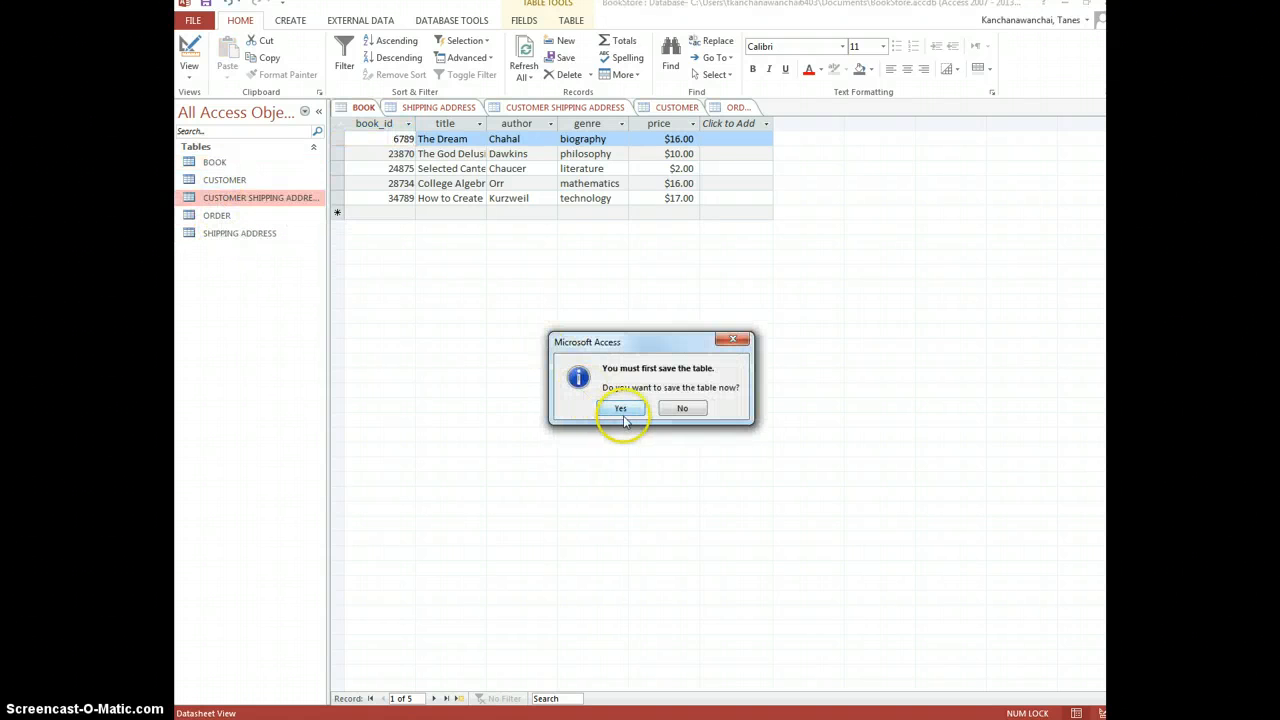
left_click(621, 409)
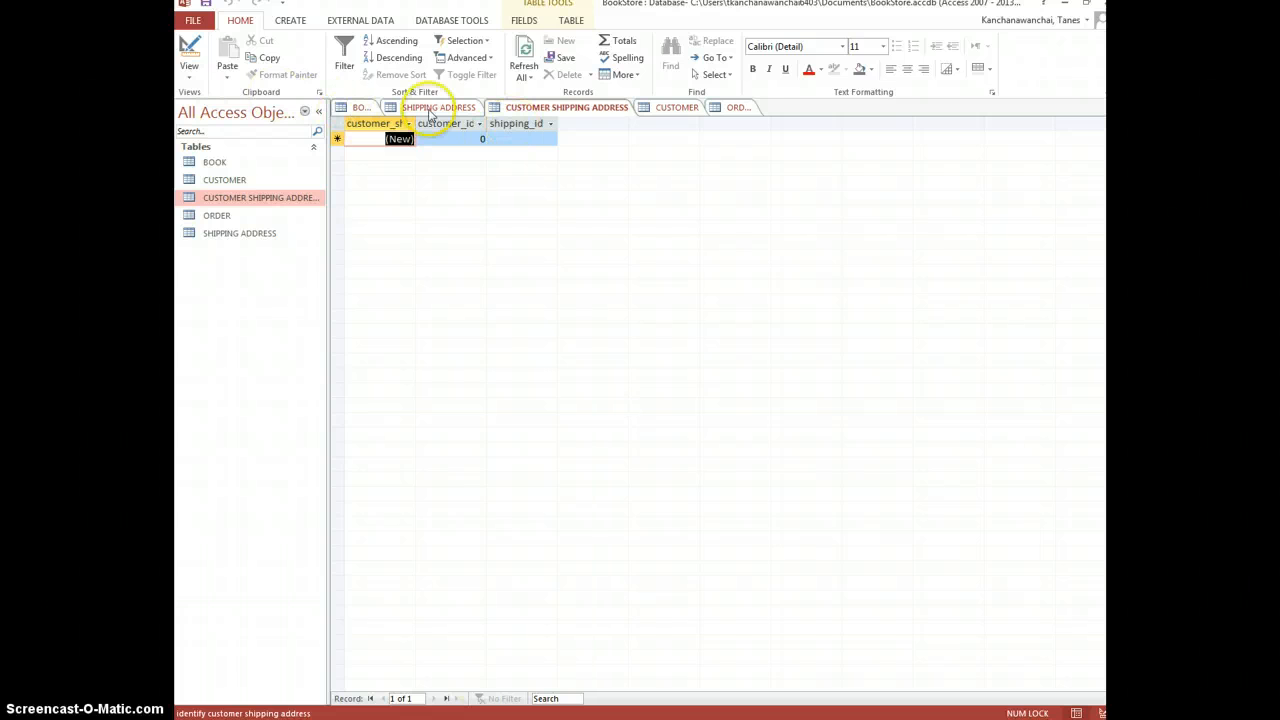
left_click(189, 71)
left_click(205, 130)
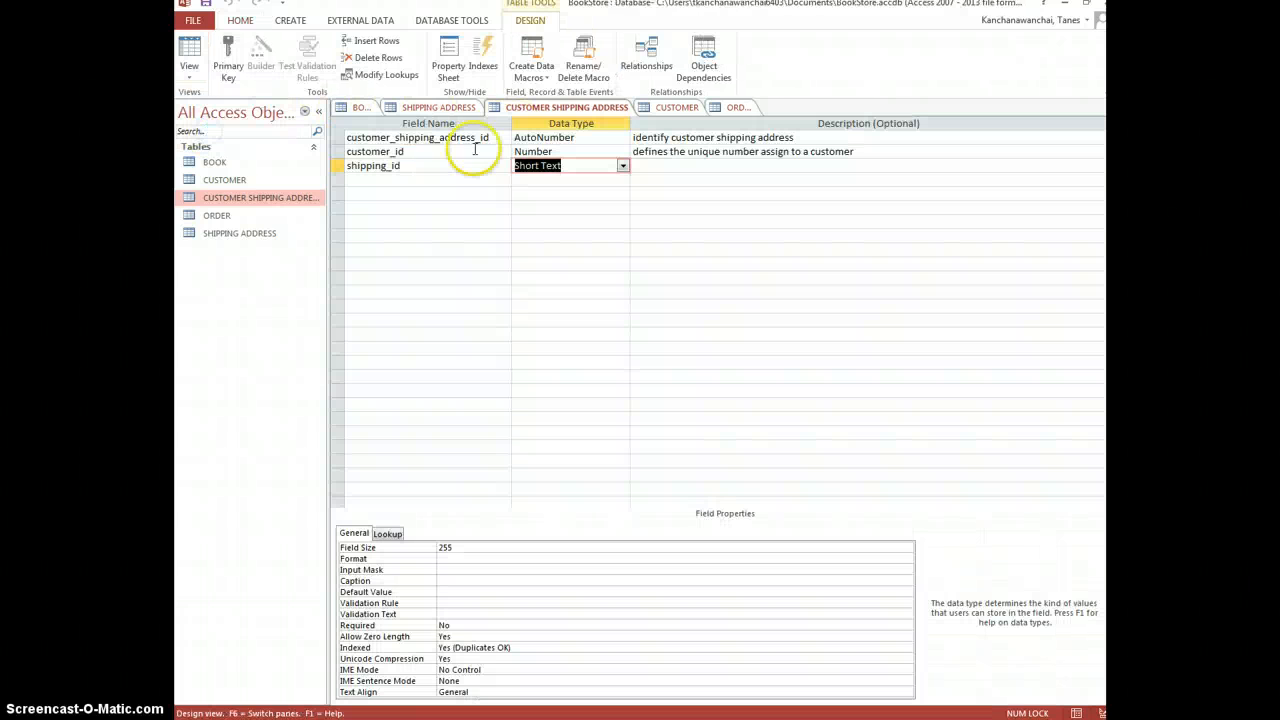
left_click(429, 165)
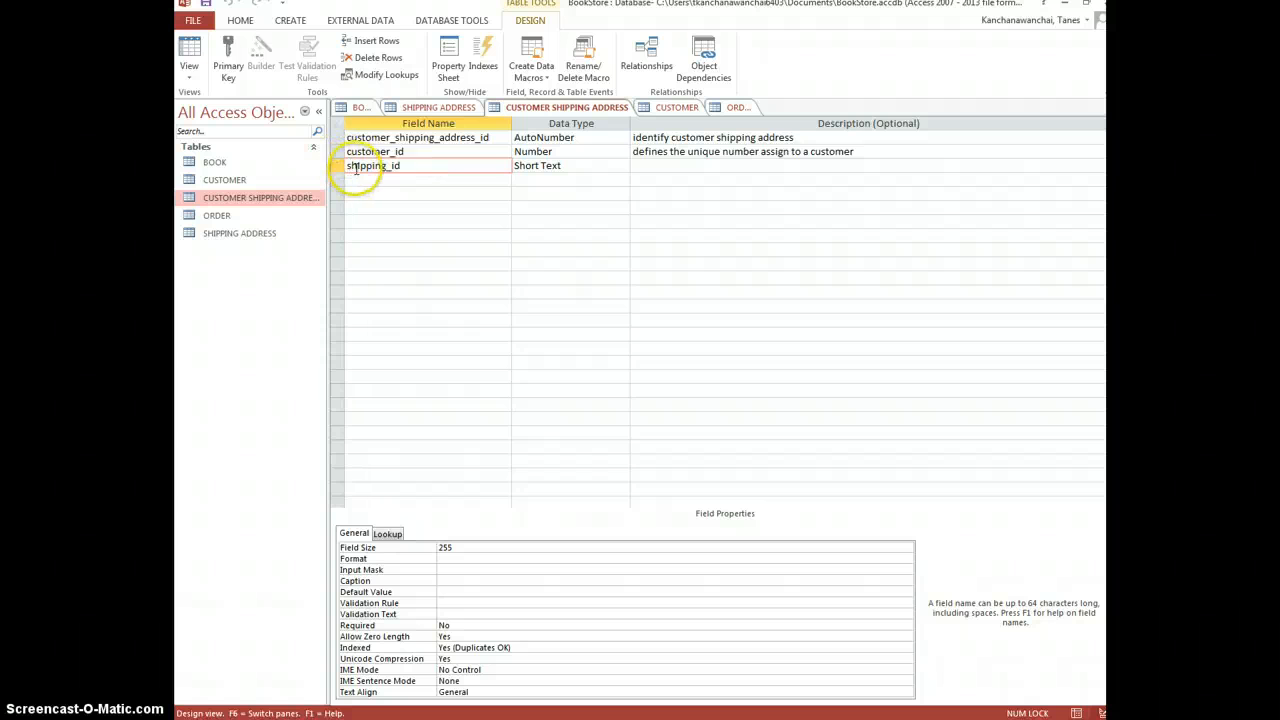